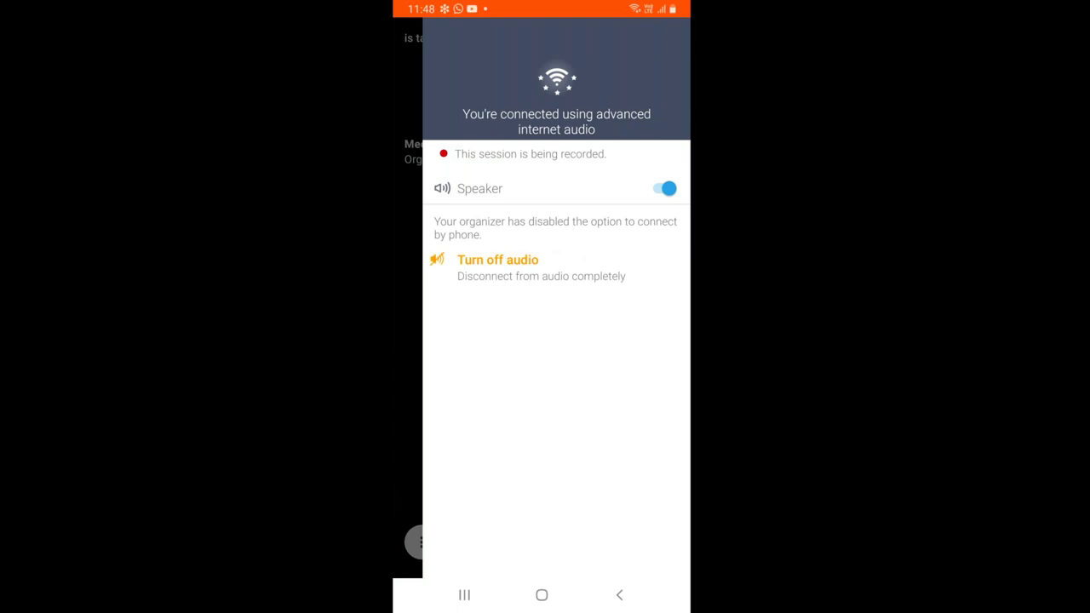
# Toggle the GoToMeeting speaker off and back on, then leave for the home screen
pyautogui.click(664, 188)
pyautogui.click(664, 188)
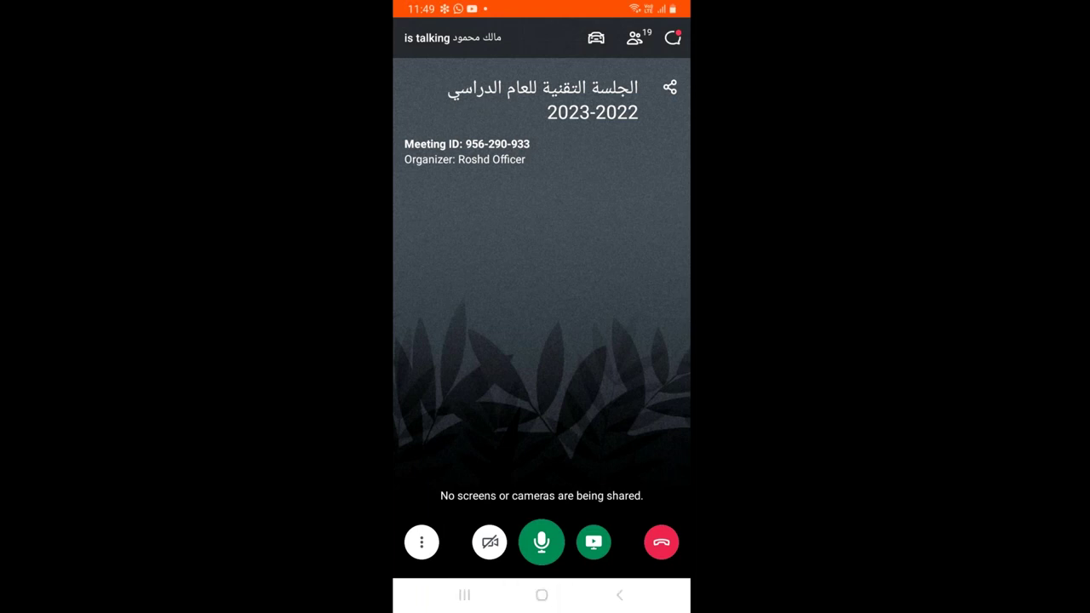
pyautogui.press('super')
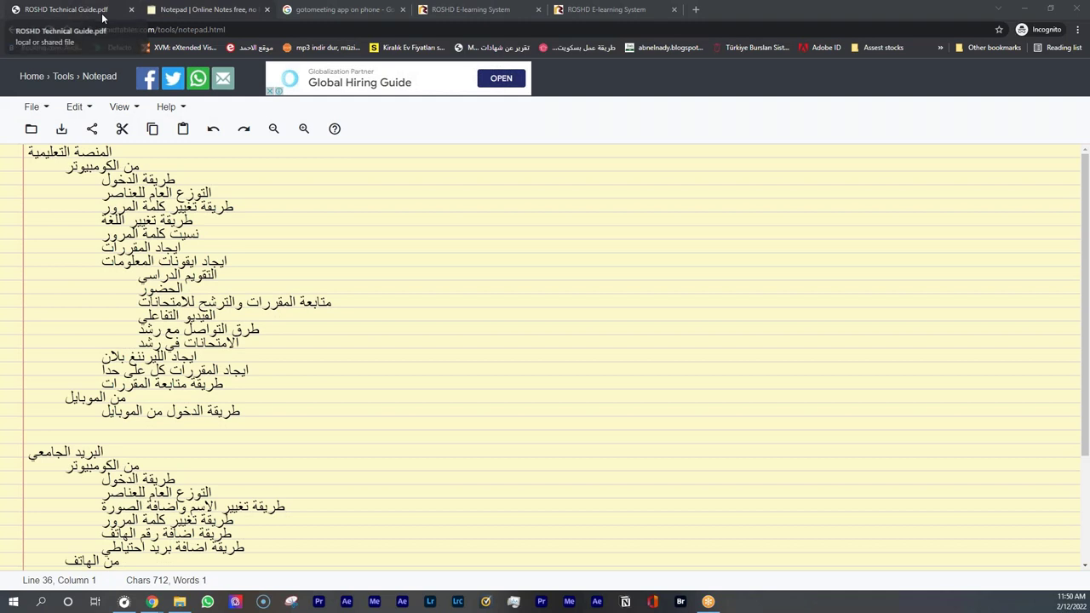
# Look over the login details in the ROSHD Technical Guide PDF
pyautogui.click(102, 16)
pyautogui.scroll(-3, 895, 435)
pyautogui.scroll(10, 895, 435)
pyautogui.scroll(3, 895, 435)
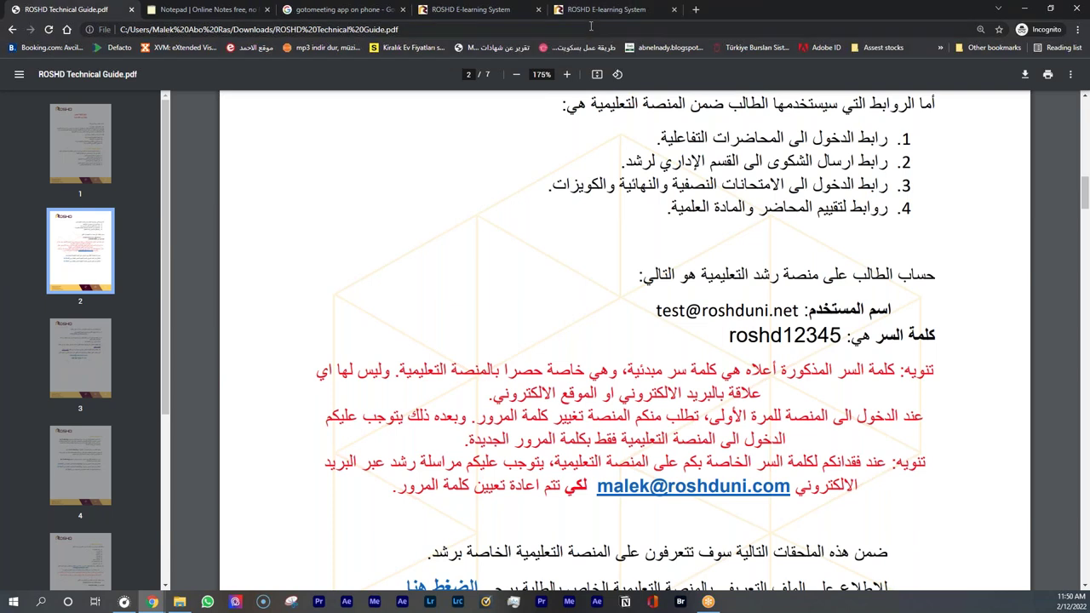
# Return to the course lesson page and scroll down its lesson list
pyautogui.click(588, 11)
pyautogui.click(490, 11)
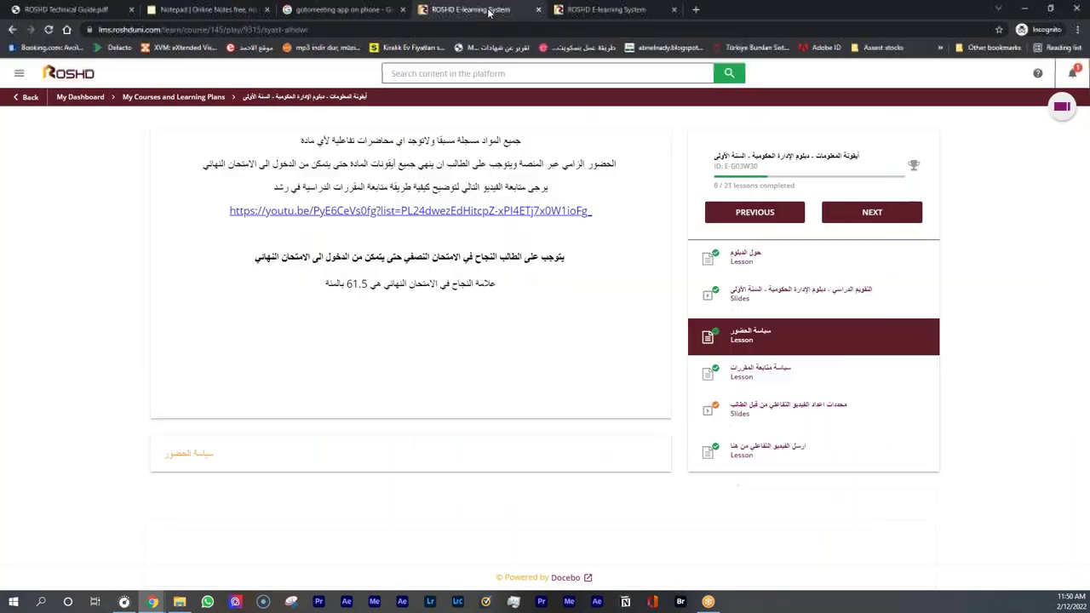
pyautogui.scroll(-1, 787, 378)
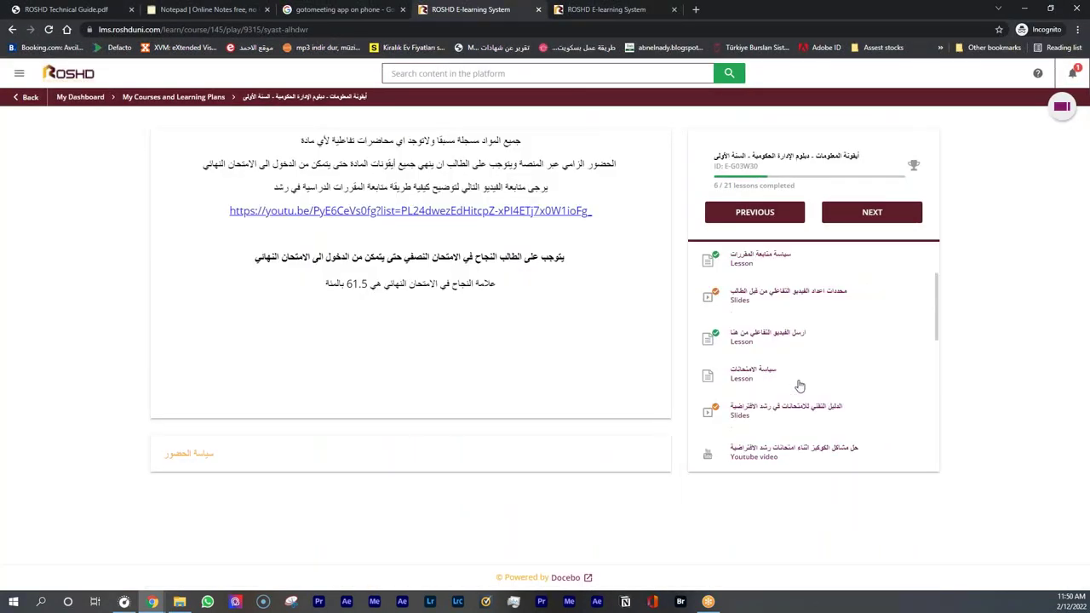
pyautogui.scroll(-3, 764, 407)
pyautogui.scroll(-1, 763, 432)
# Open the last lesson, the contact e-mails page listing department addresses
pyautogui.click(760, 447)
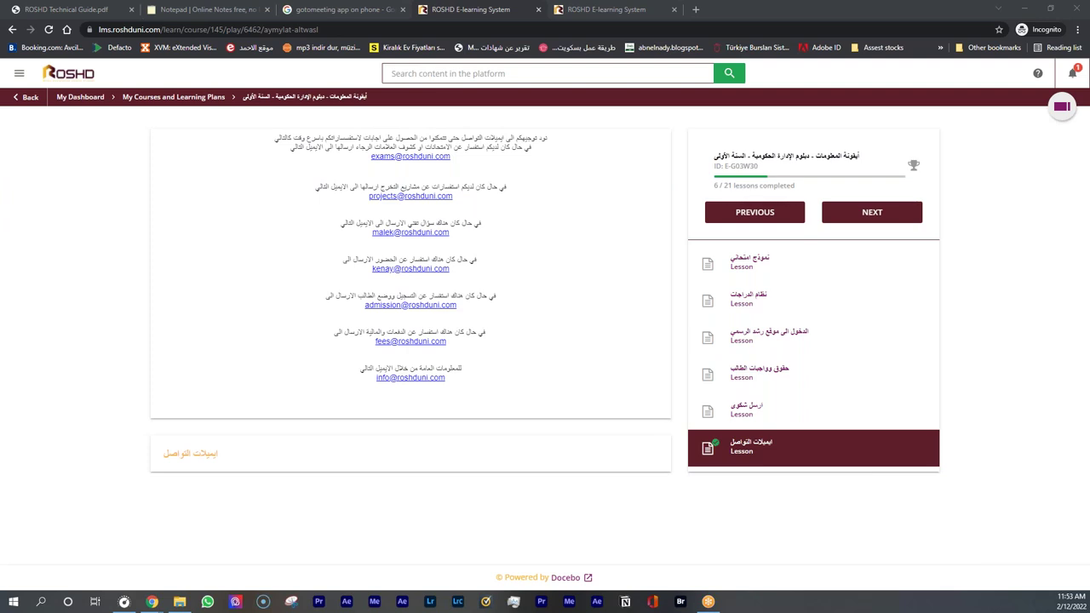
# Close the extra course video tab, sign out, and check the PDF's login details
pyautogui.click(634, 10)
pyautogui.click(672, 10)
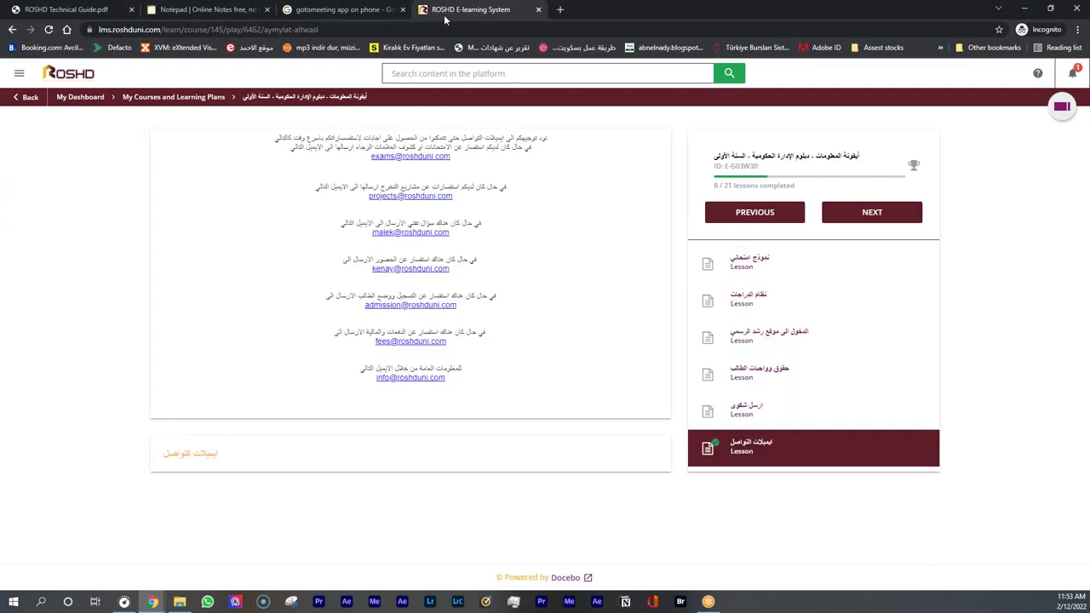
pyautogui.click(19, 73)
pyautogui.click(150, 109)
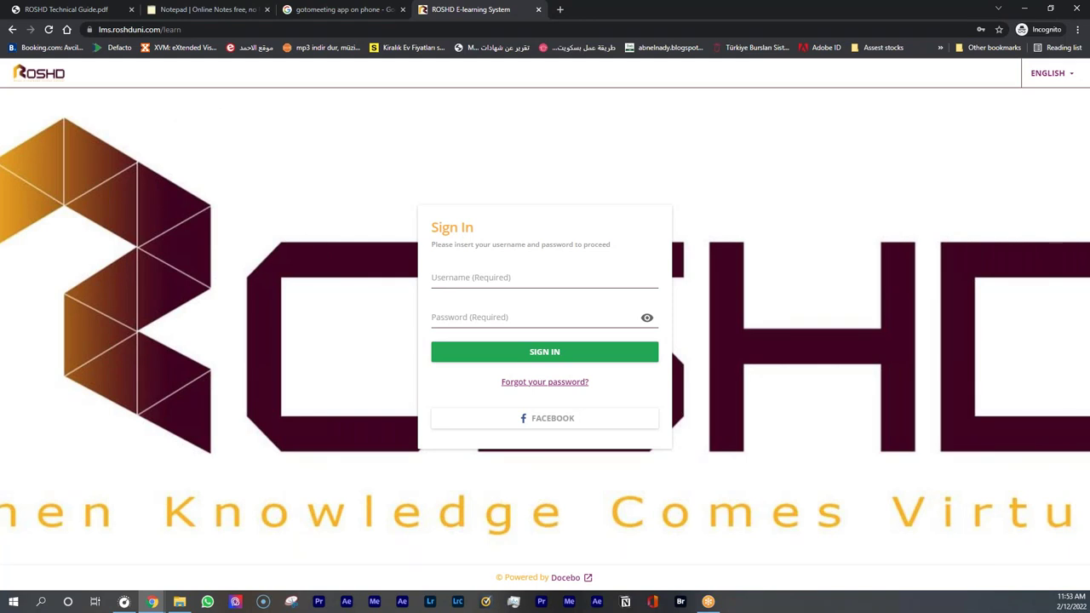
pyautogui.click(85, 11)
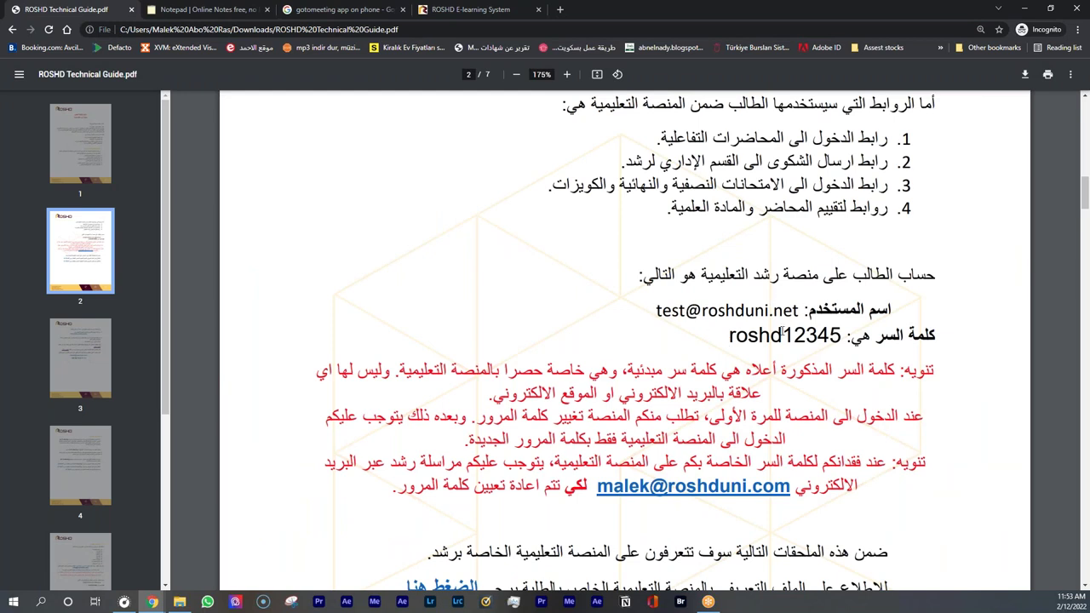
pyautogui.click(477, 10)
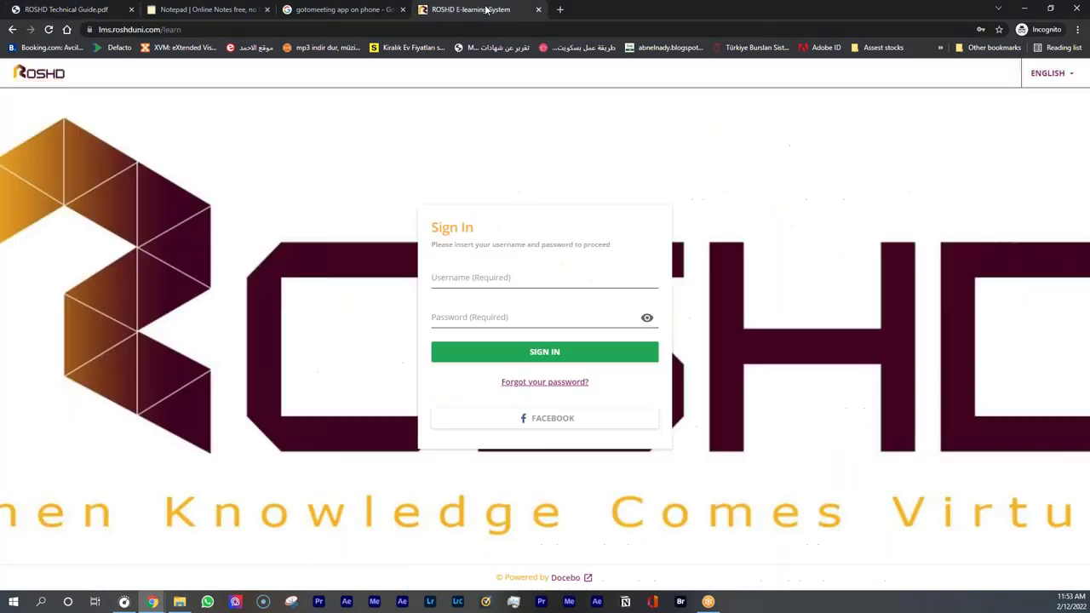
# Enter the test student's username and password, reveal the password, and submit
pyautogui.click(521, 277)
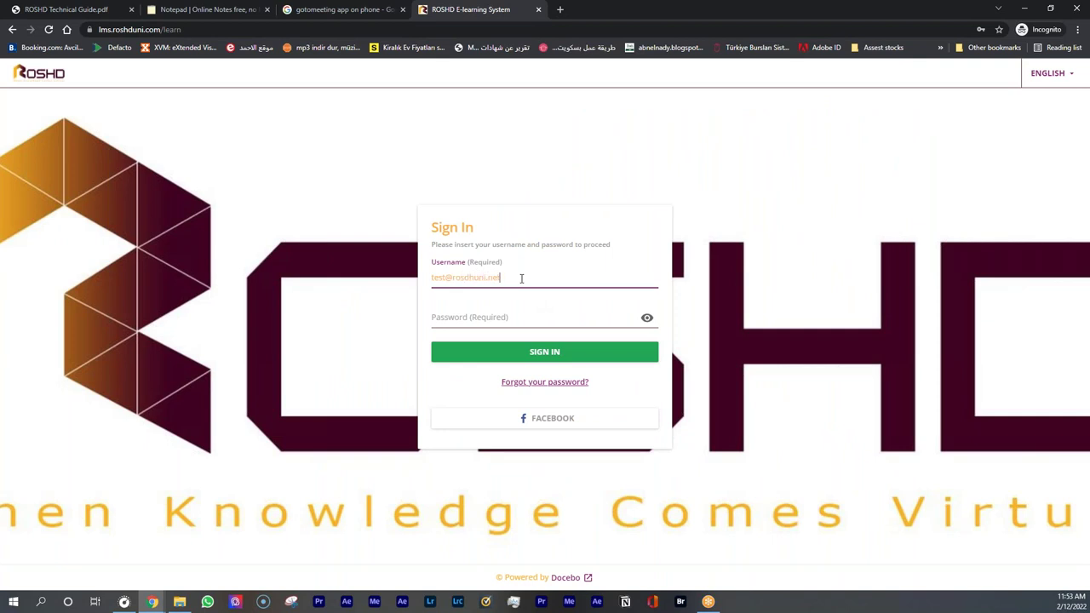
pyautogui.press('Tab')
pyautogui.write('********')
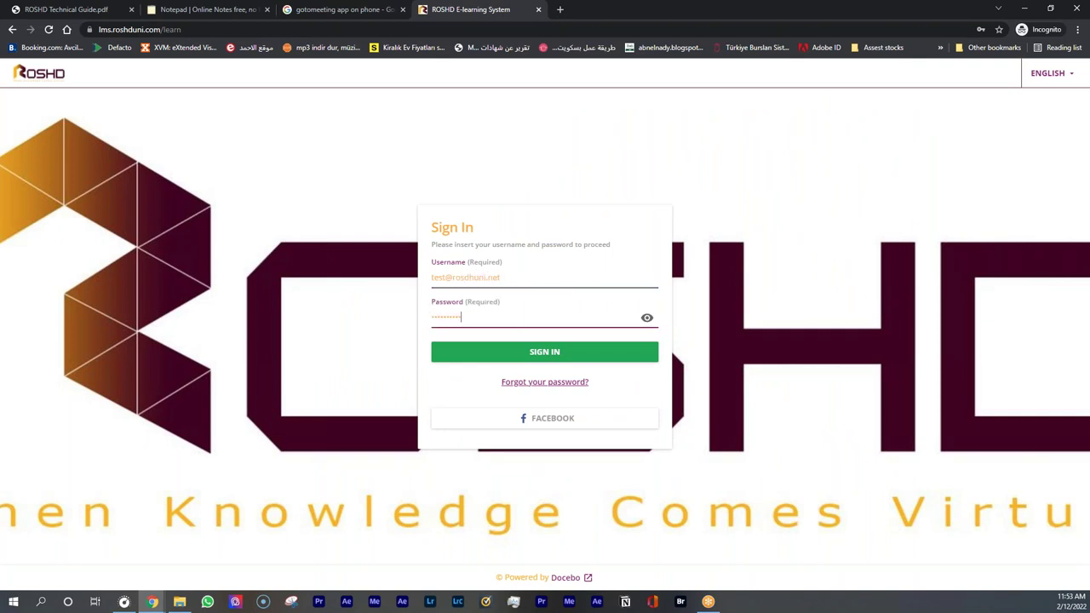
pyautogui.click(647, 317)
pyautogui.click(605, 354)
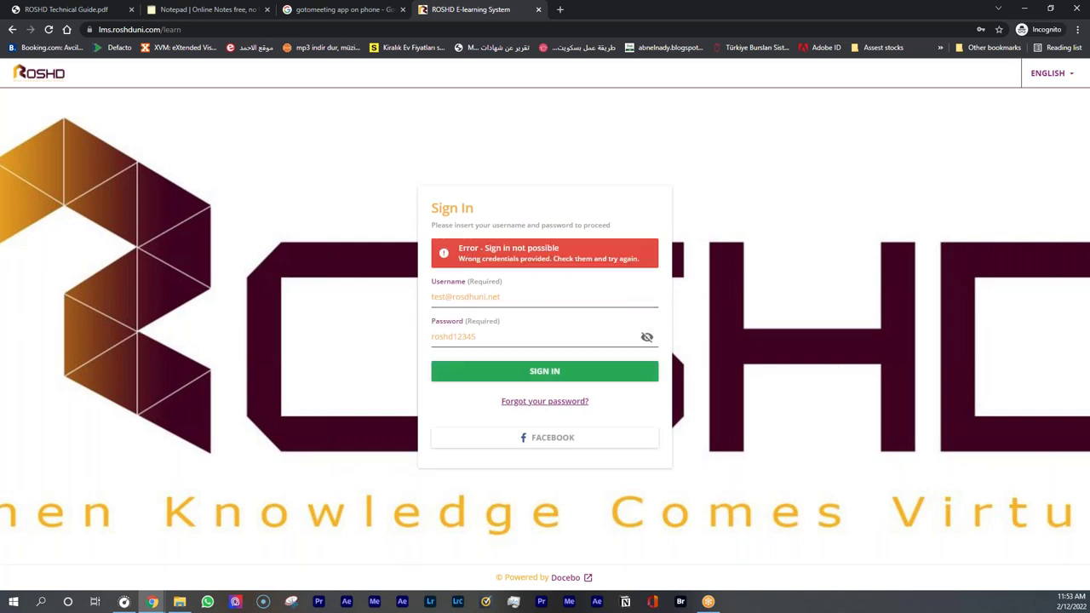
# Correct the username's misspelled domain to 'roshduni' and sign in again
pyautogui.click(486, 295)
pyautogui.doubleClick(476, 295)
pyautogui.write('roshduni')
pyautogui.click(506, 374)
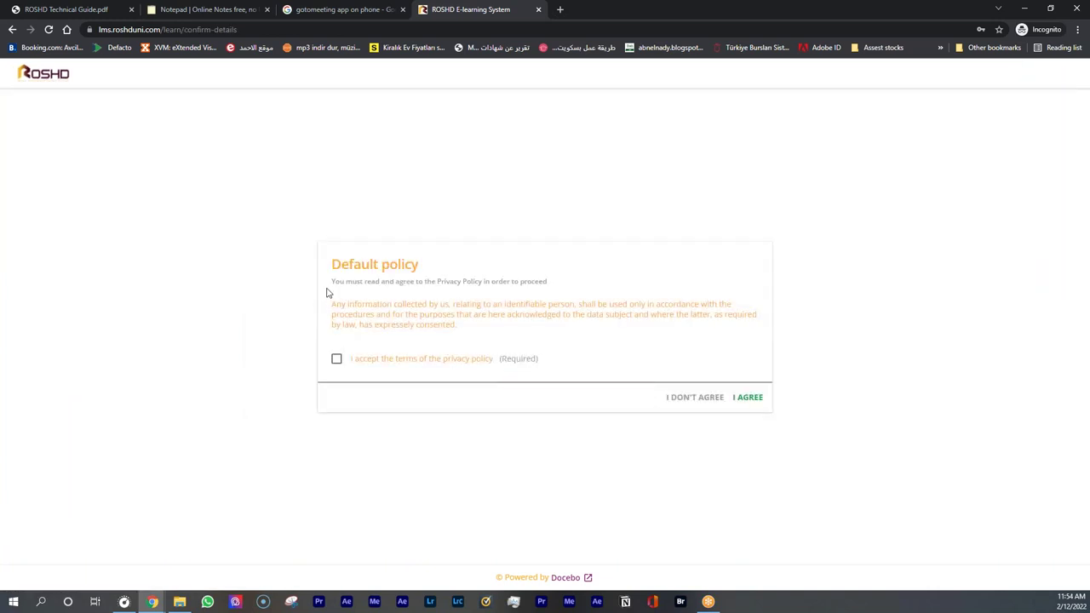
# Agree to the Default privacy policy and go to My Courses and Learning Plans
pyautogui.click(357, 360)
pyautogui.click(747, 397)
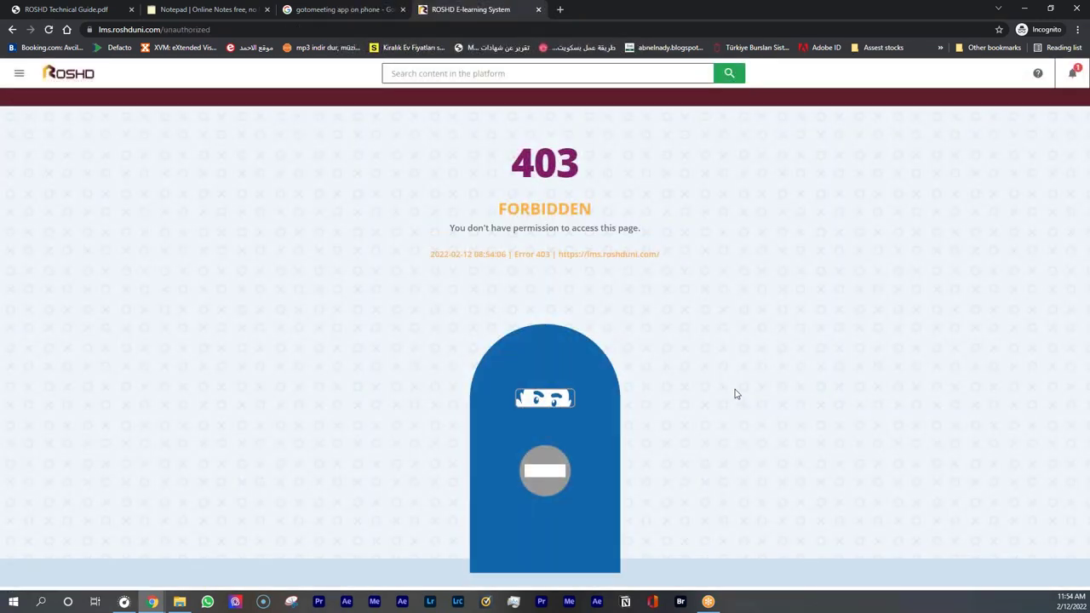
pyautogui.click(19, 77)
pyautogui.click(93, 229)
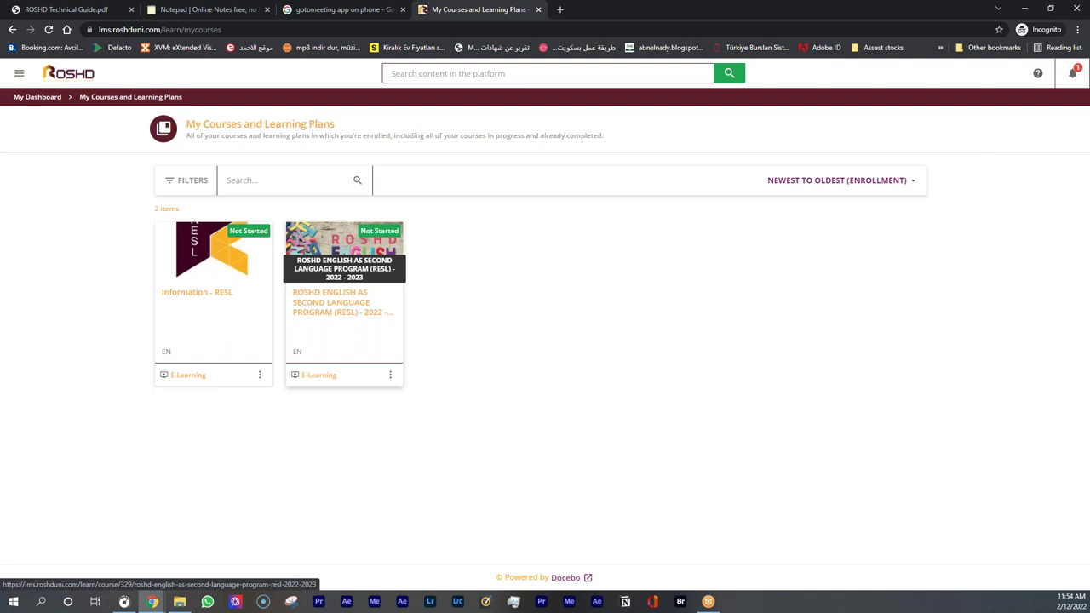
# Open Information - RESL's About Program Academic Calendar and scroll to the Beginner dates
pyautogui.click(246, 323)
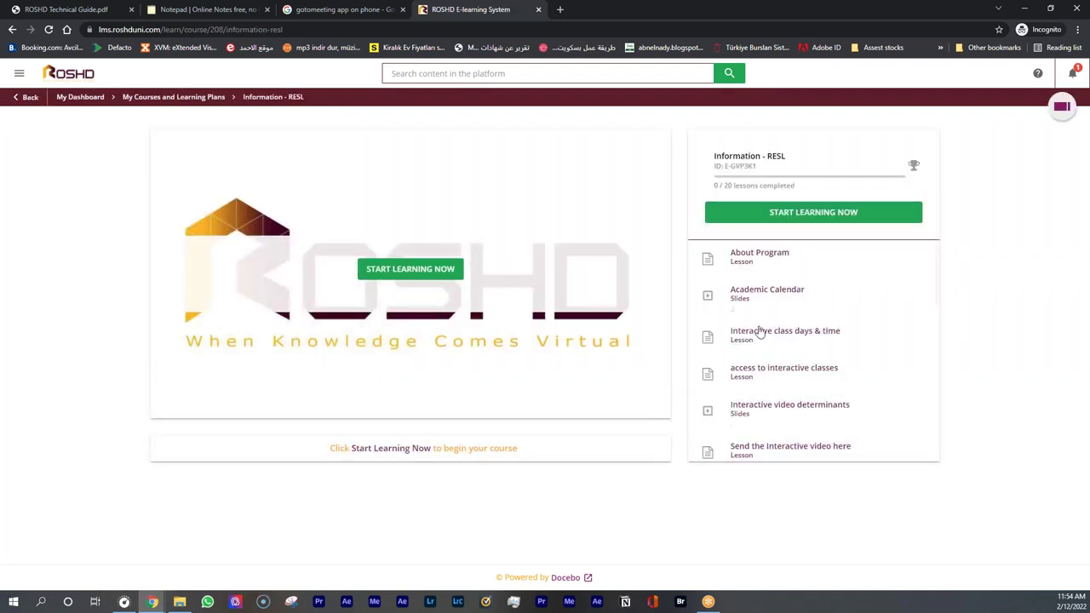
pyautogui.click(778, 267)
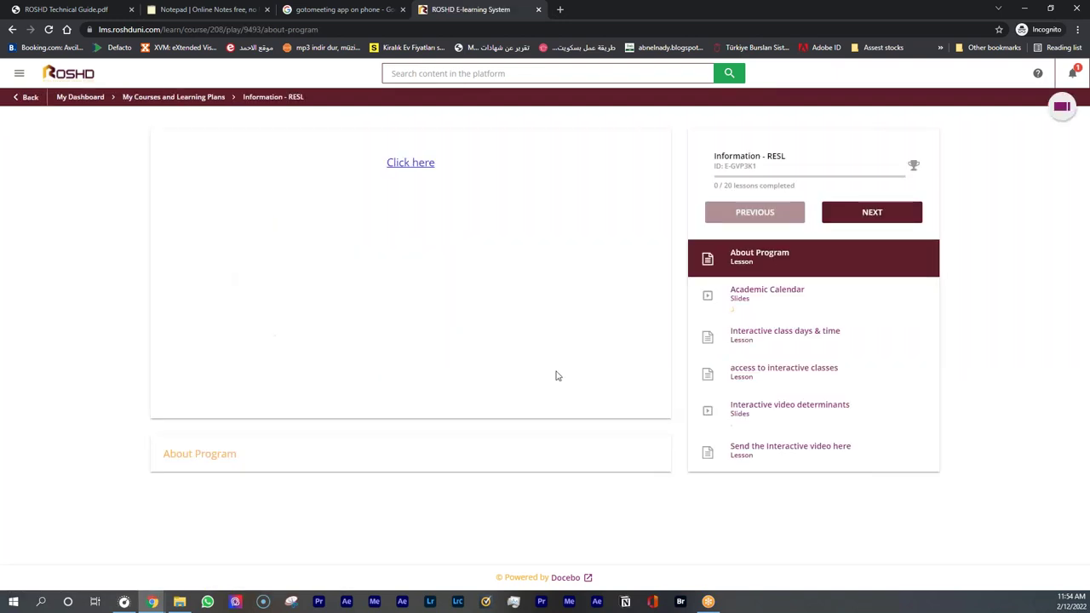
pyautogui.click(787, 290)
pyautogui.scroll(-2, 452, 281)
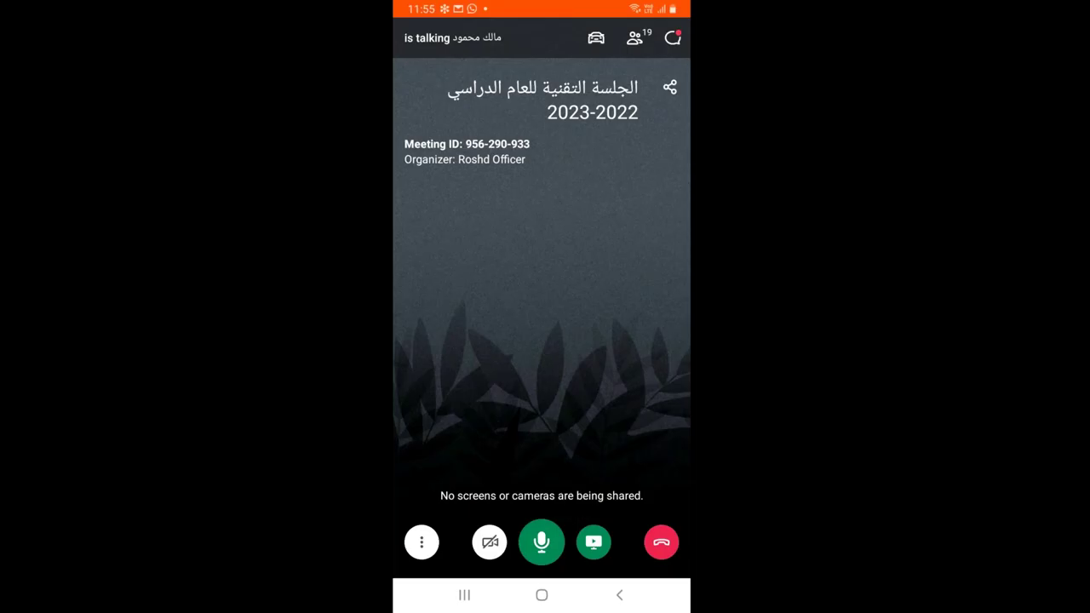
# Reopen GoToMeeting from the phone's app drawer to rejoin the session
pyautogui.press('super')
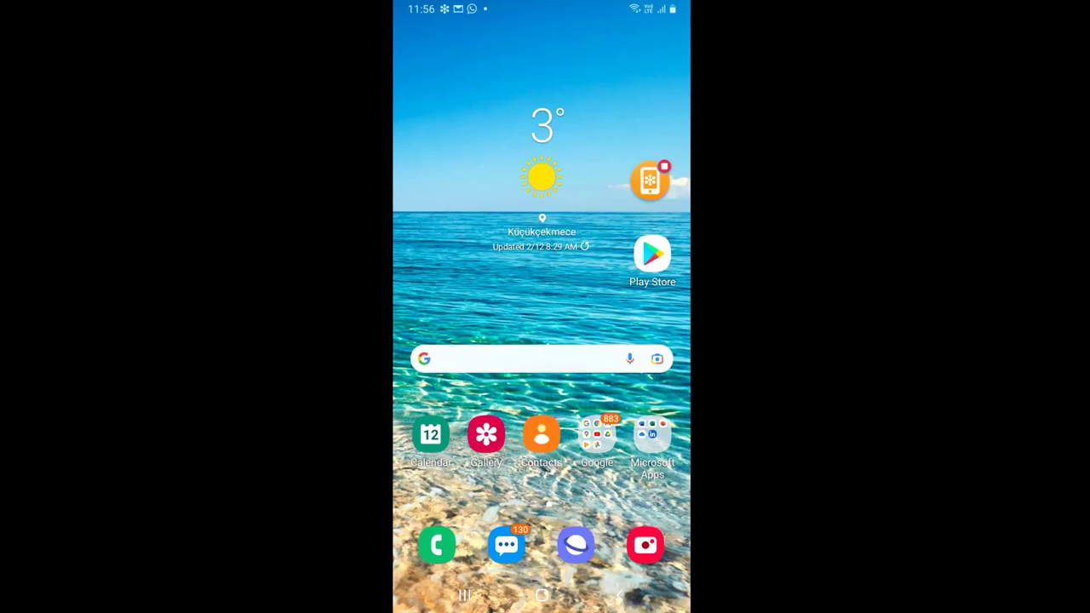
pyautogui.moveTo(542, 511); pyautogui.dragTo(541, 255)
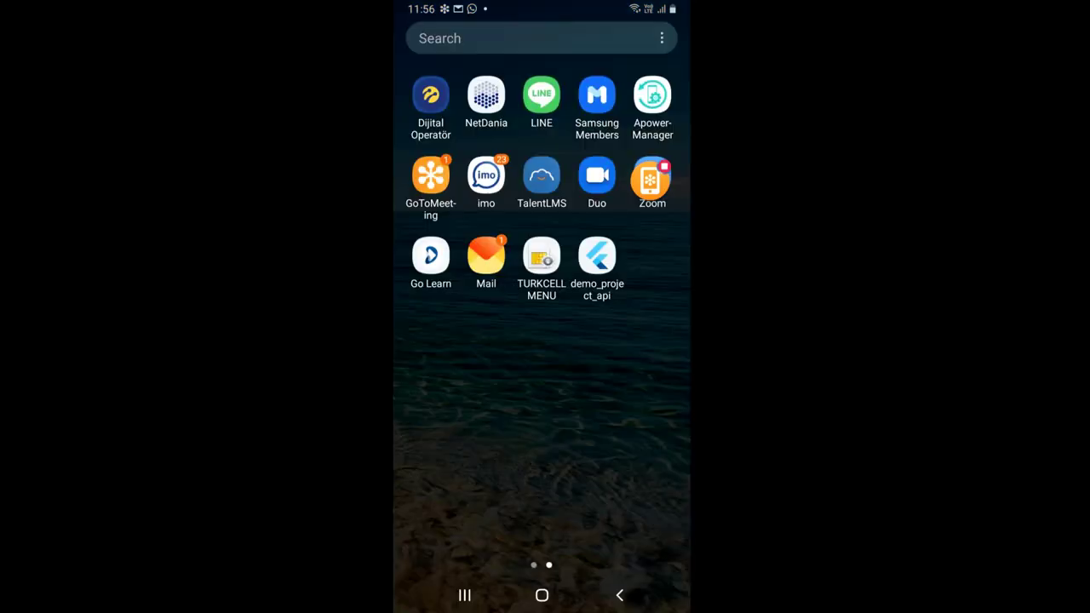
pyautogui.click(431, 176)
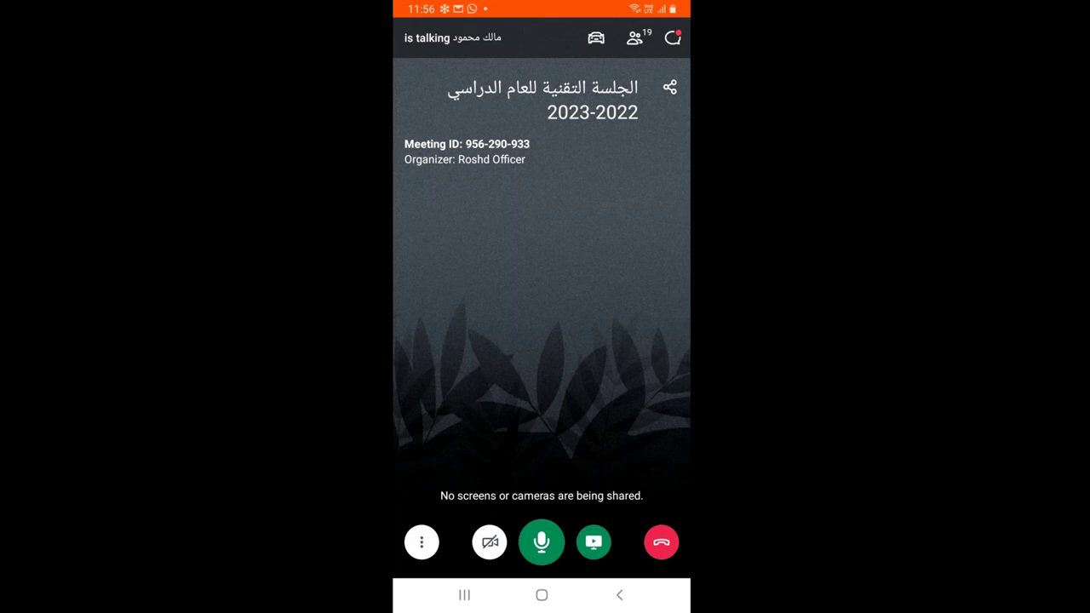
pyautogui.click(421, 542)
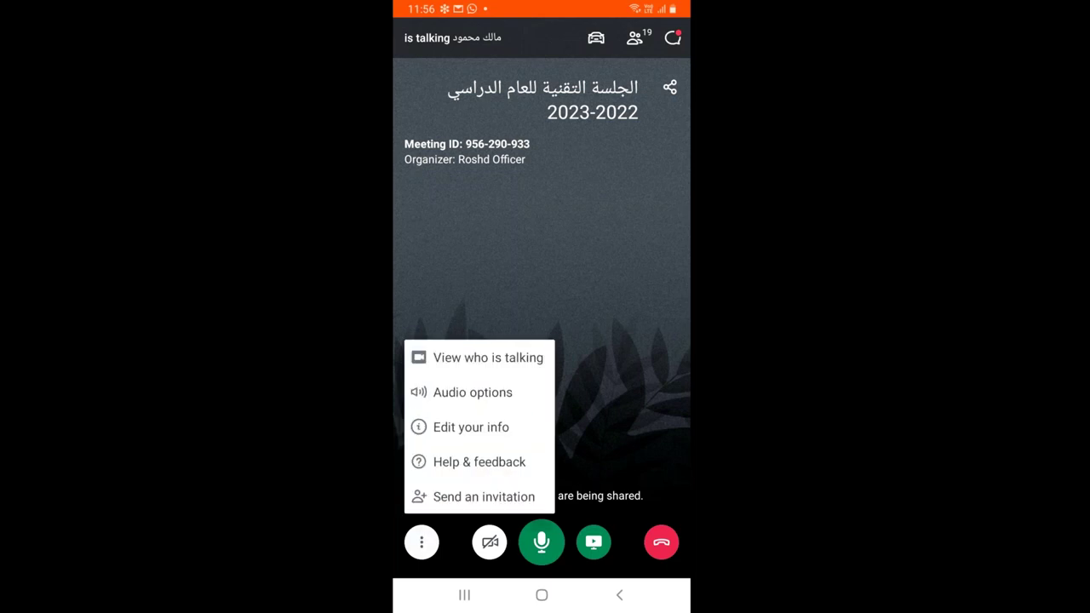
pyautogui.click(472, 392)
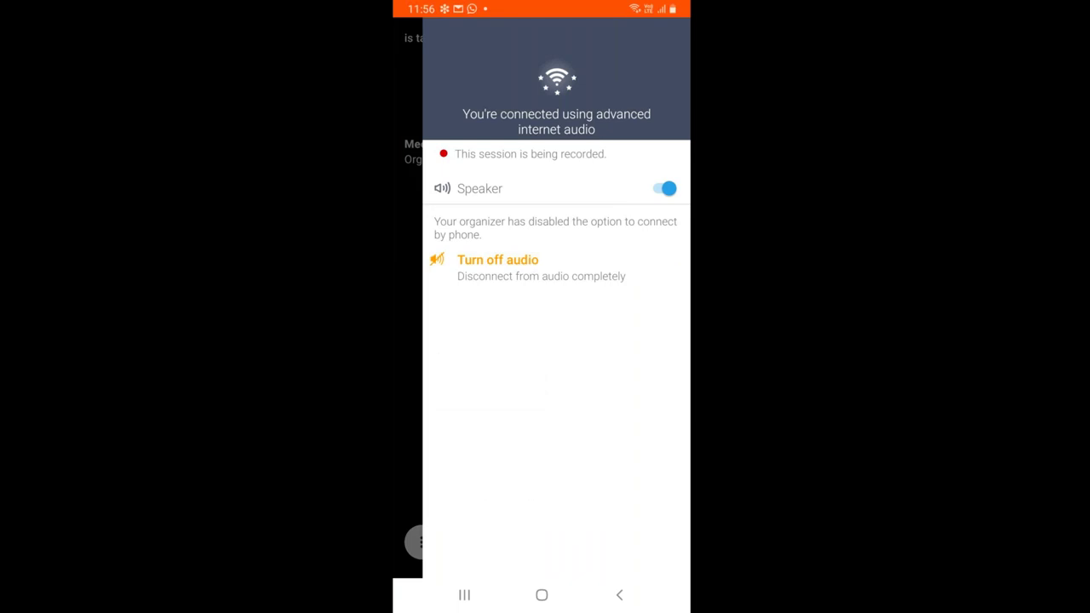
pyautogui.click(664, 188)
pyautogui.click(663, 188)
pyautogui.press('Escape')
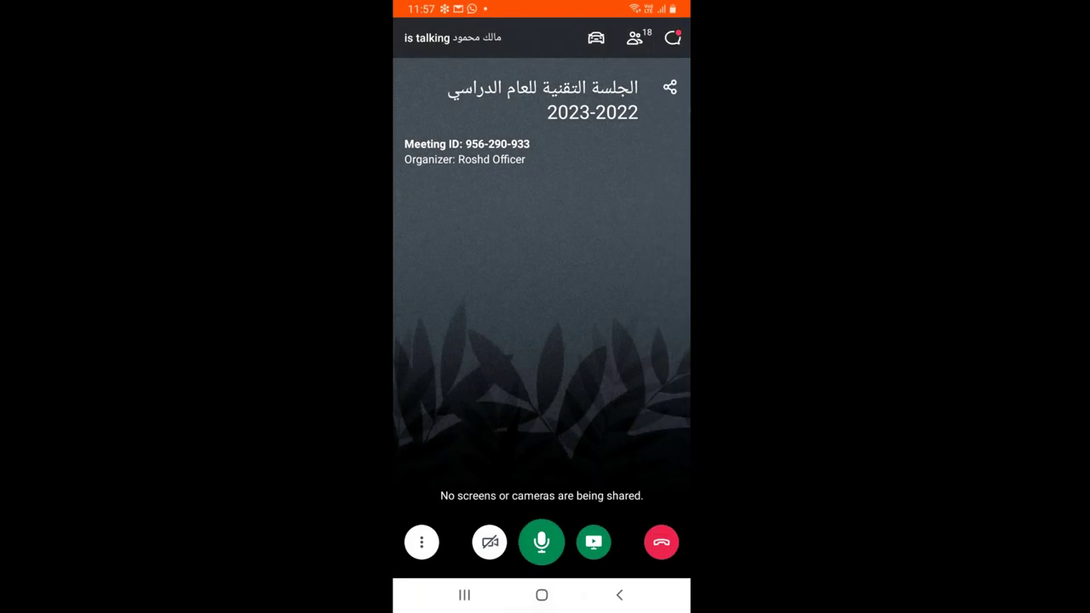
pyautogui.click(541, 594)
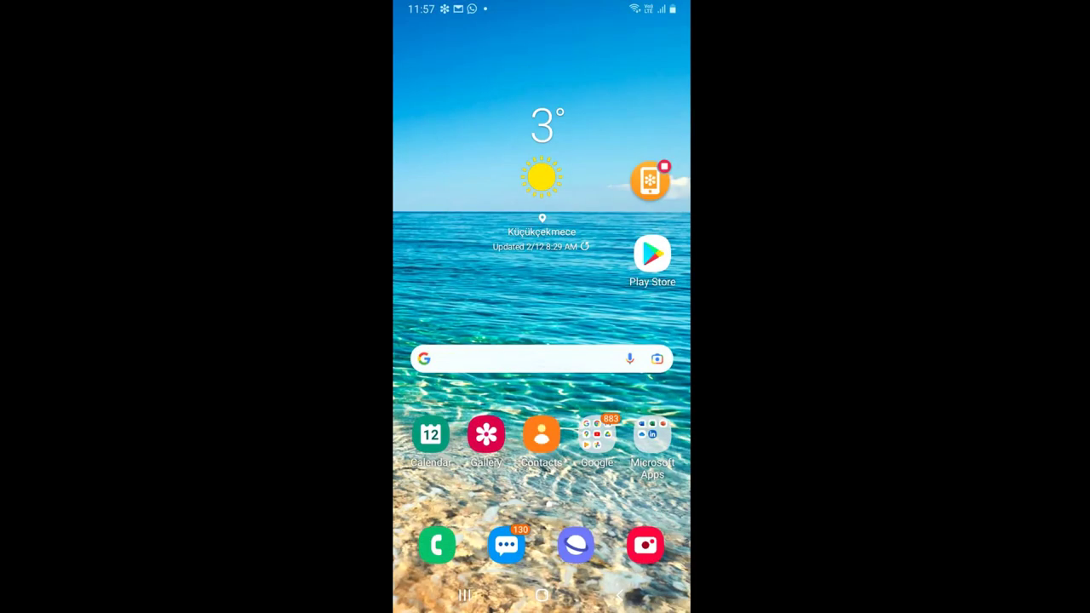
# Launch Samsung Internet, close the old tab, and start a fresh empty tab
pyautogui.click(575, 544)
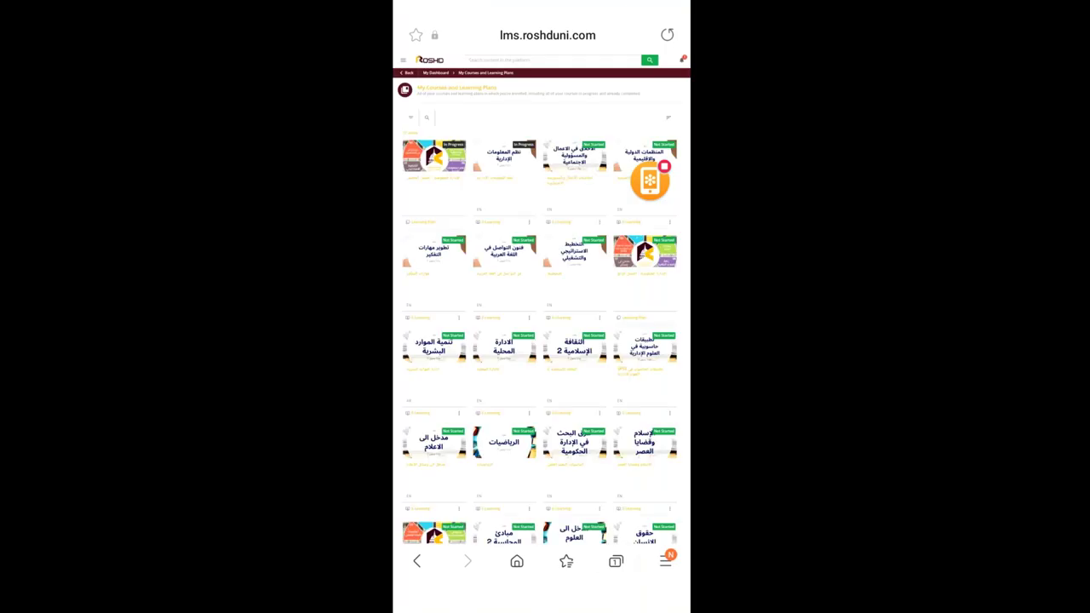
pyautogui.click(615, 561)
pyautogui.click(652, 92)
pyautogui.click(606, 556)
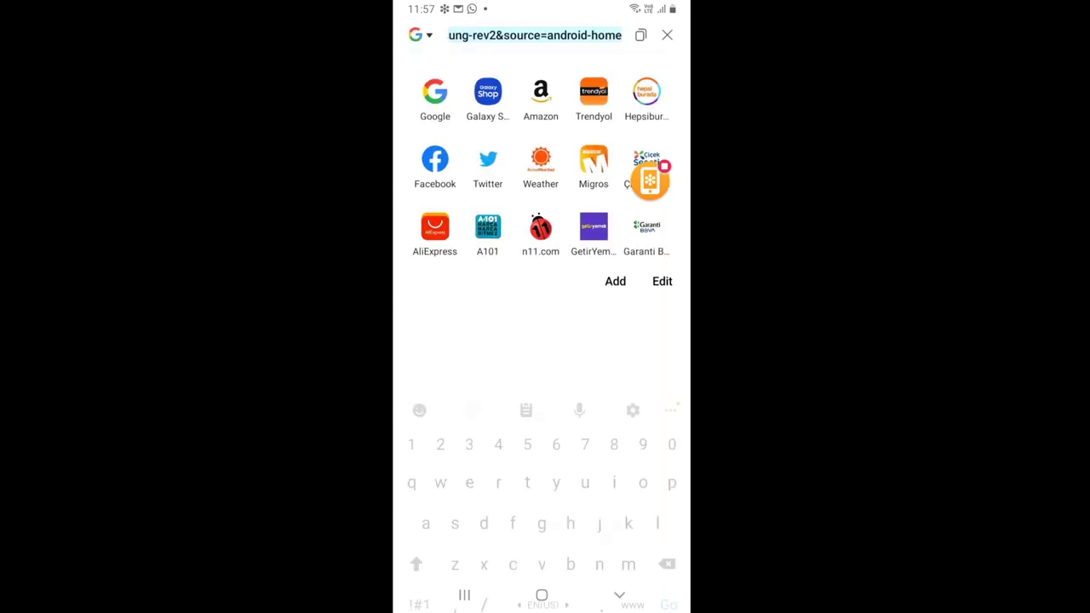
# Load lms.roshduni.com in the new tab
pyautogui.write('lms.ro')
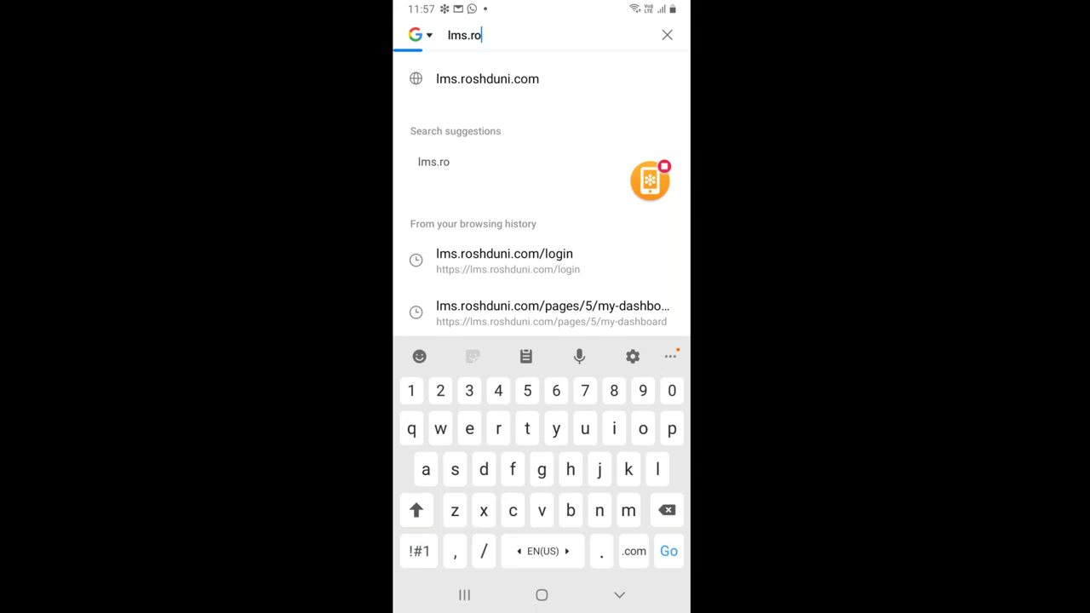
pyautogui.write('shduni.com')
pyautogui.press('Return')
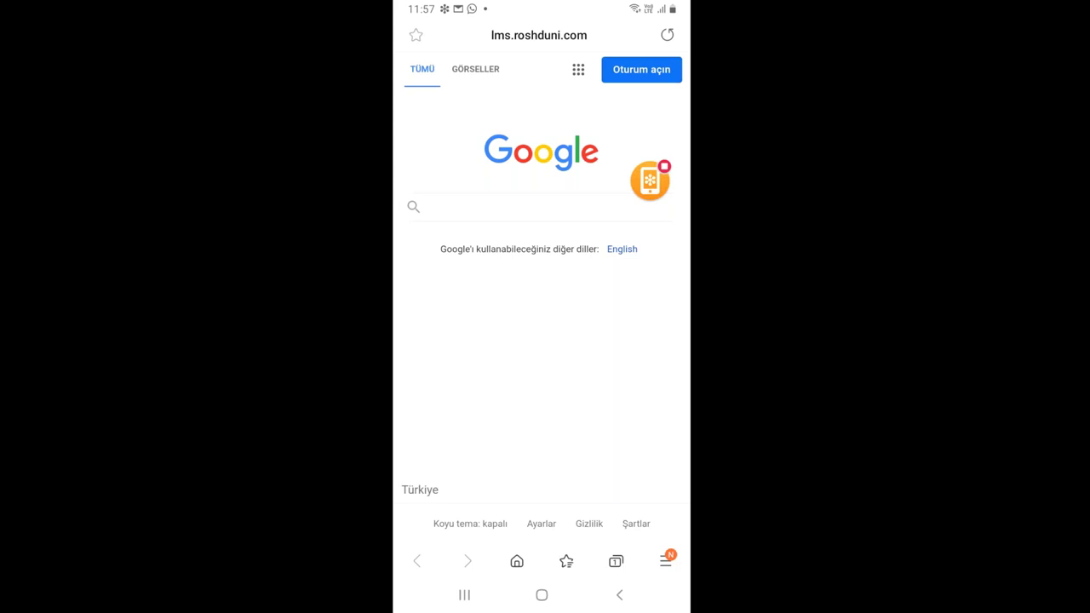
pyautogui.click(539, 34)
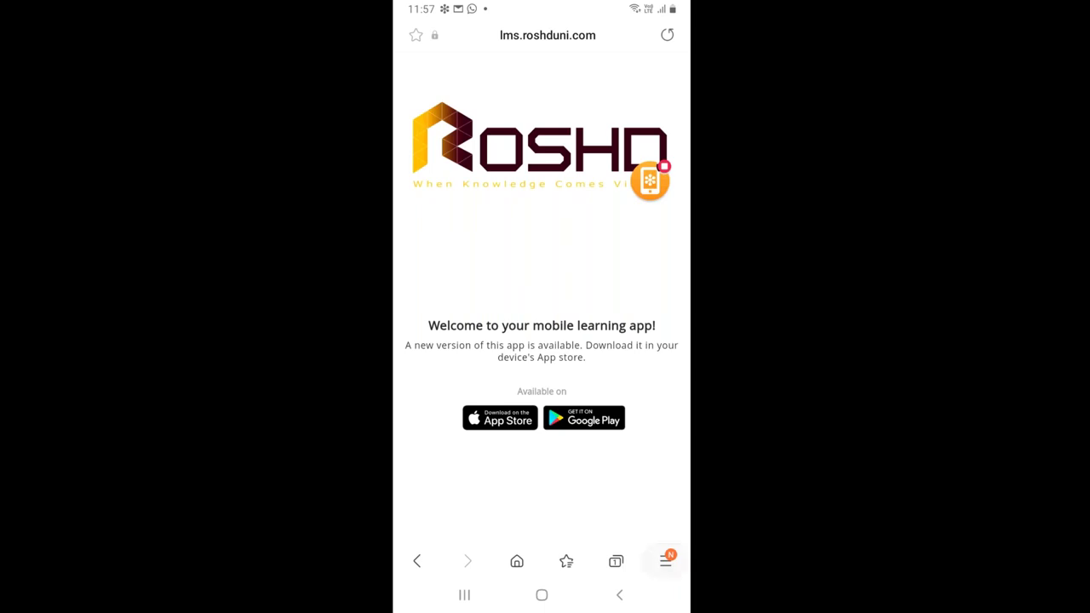
pyautogui.click(665, 560)
pyautogui.click(439, 464)
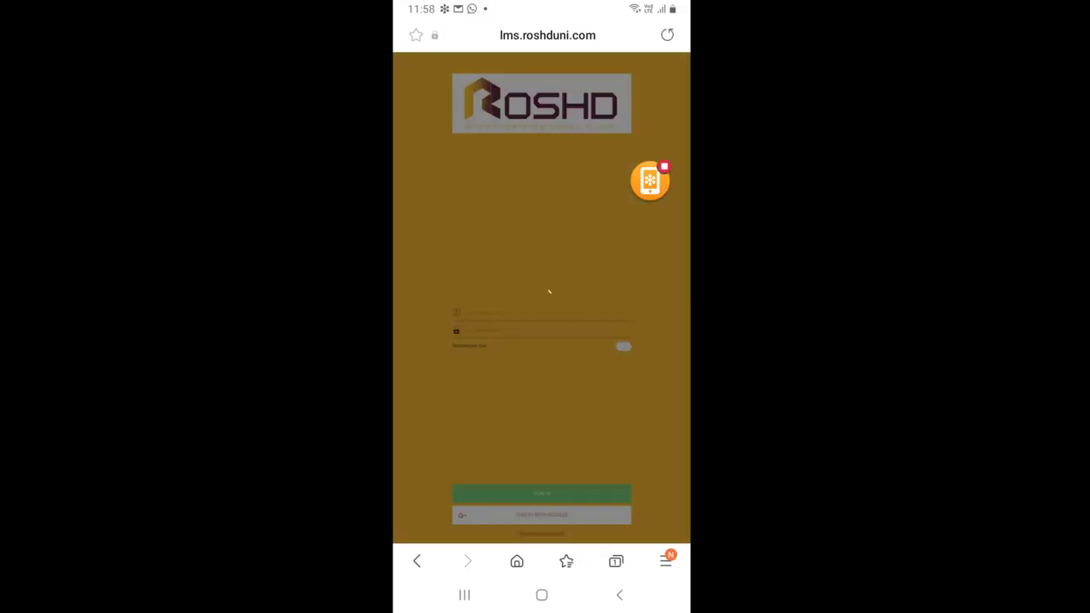
pyautogui.click(547, 35)
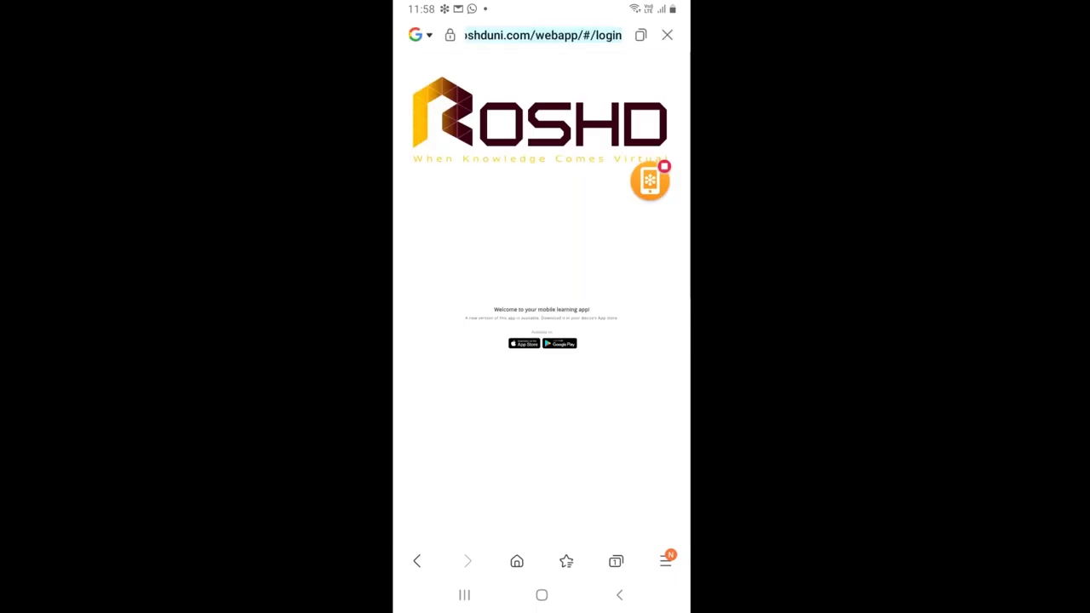
pyautogui.click(589, 35)
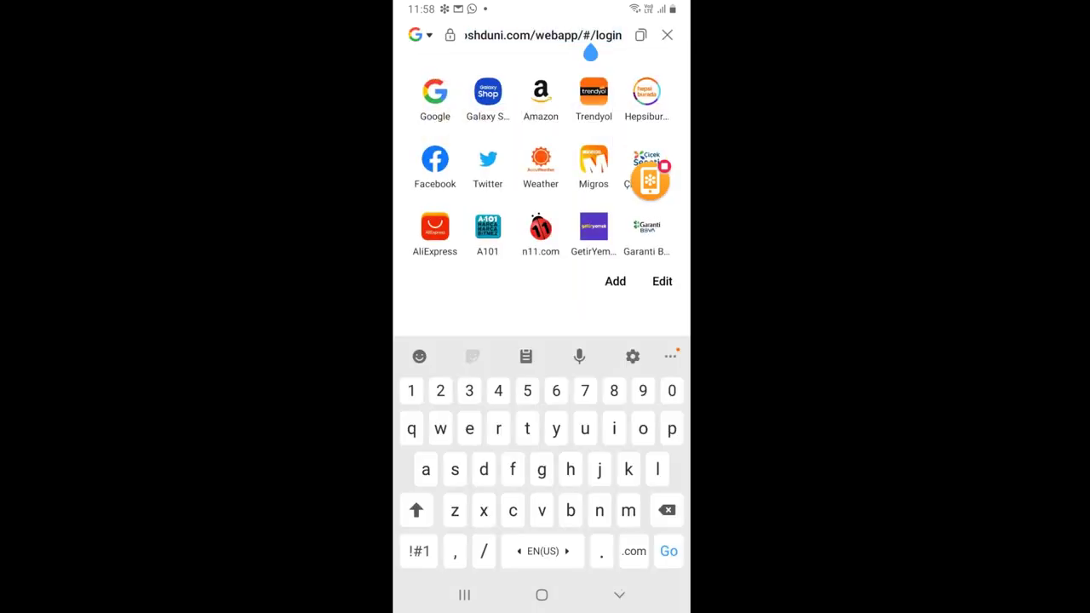
pyautogui.click(666, 510)
pyautogui.click(666, 510)
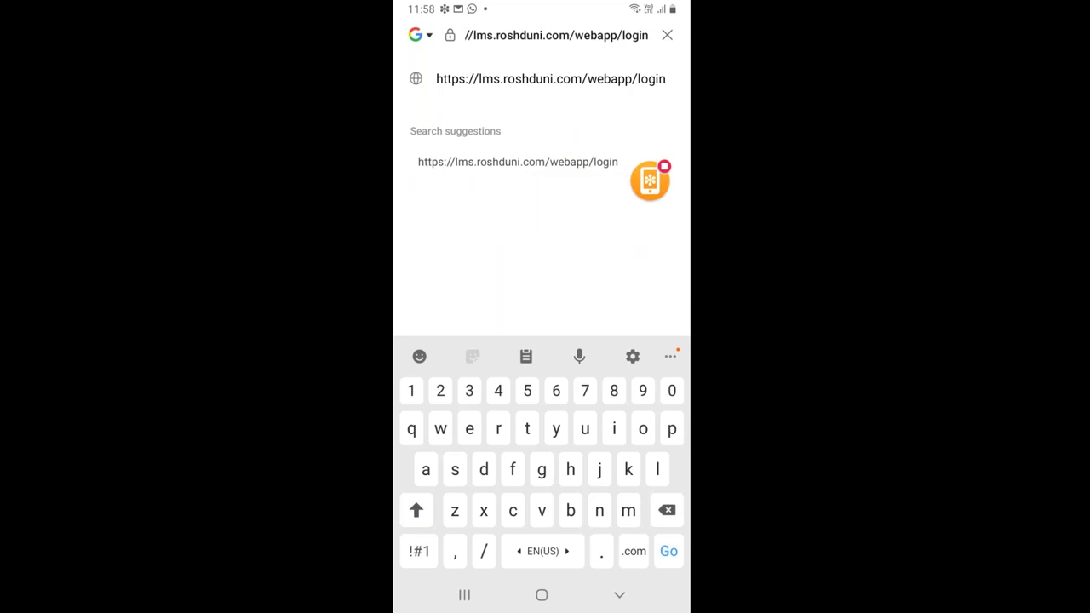
pyautogui.click(666, 509)
pyautogui.click(666, 510)
pyautogui.press('BackSpace')
pyautogui.press('BackSpace')
pyautogui.press('BackSpace')
pyautogui.press('BackSpace')
pyautogui.press('BackSpace')
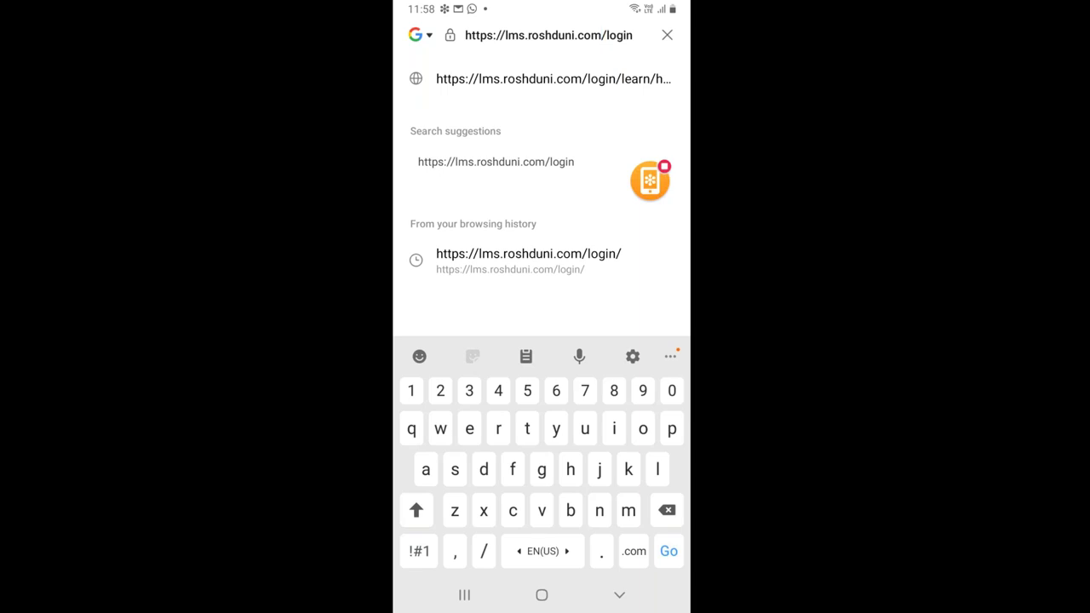
pyautogui.click(668, 550)
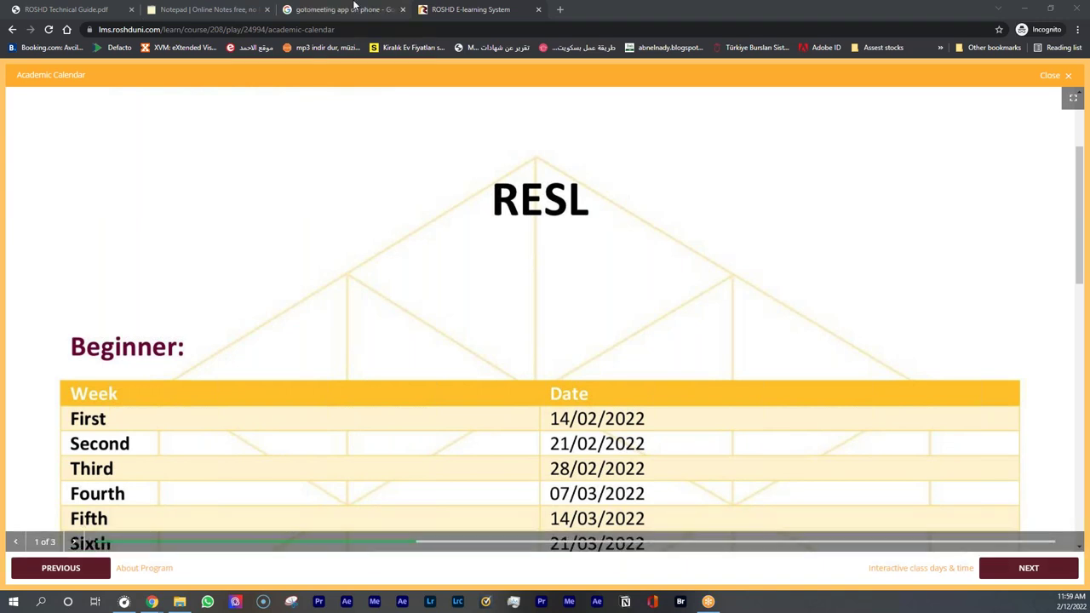
# Leave the Academic Calendar slides and open Information - RESL from My Courses and Learning Plans
pyautogui.hotkey('alt', 'Left')
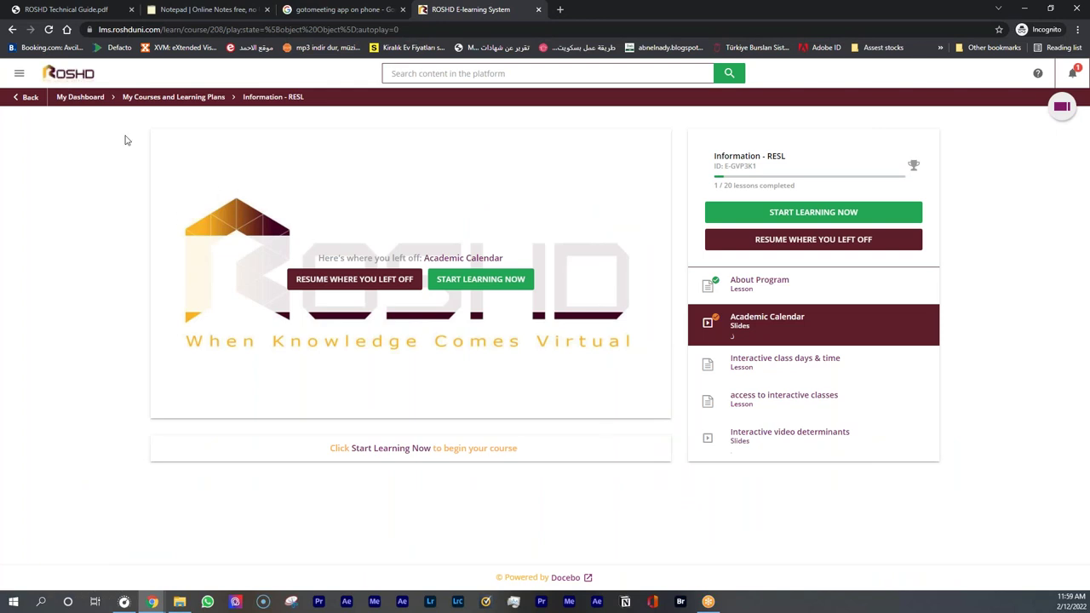
pyautogui.click(85, 82)
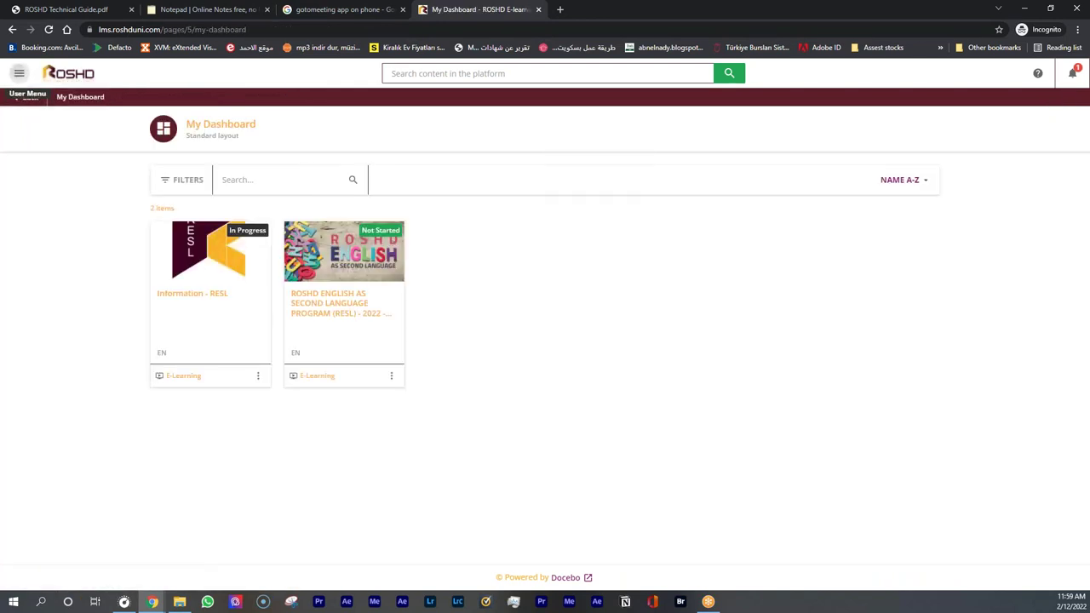
pyautogui.click(19, 74)
pyautogui.click(77, 230)
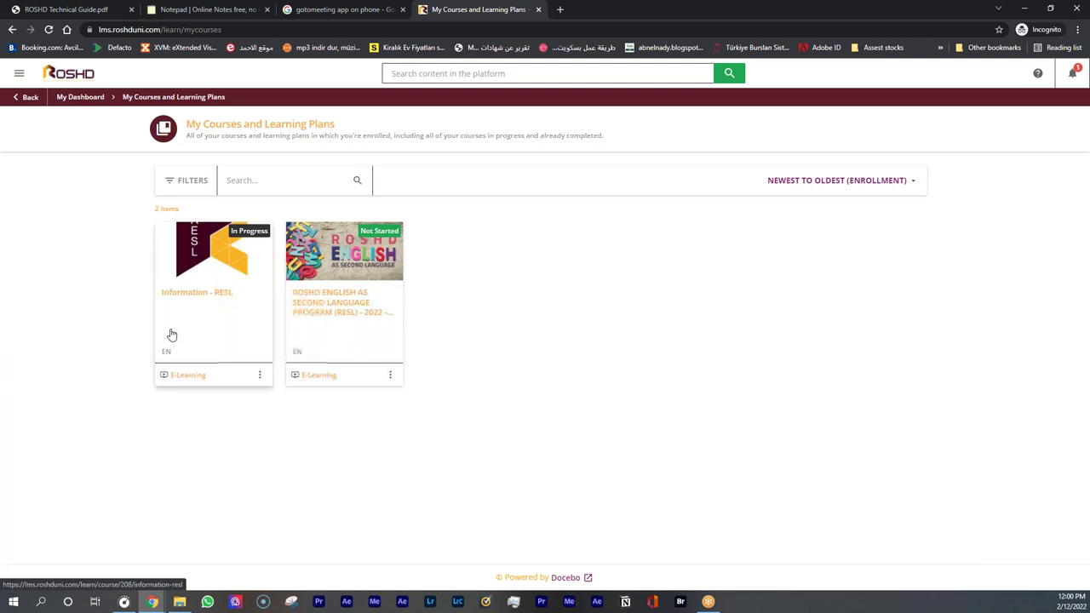
pyautogui.click(170, 336)
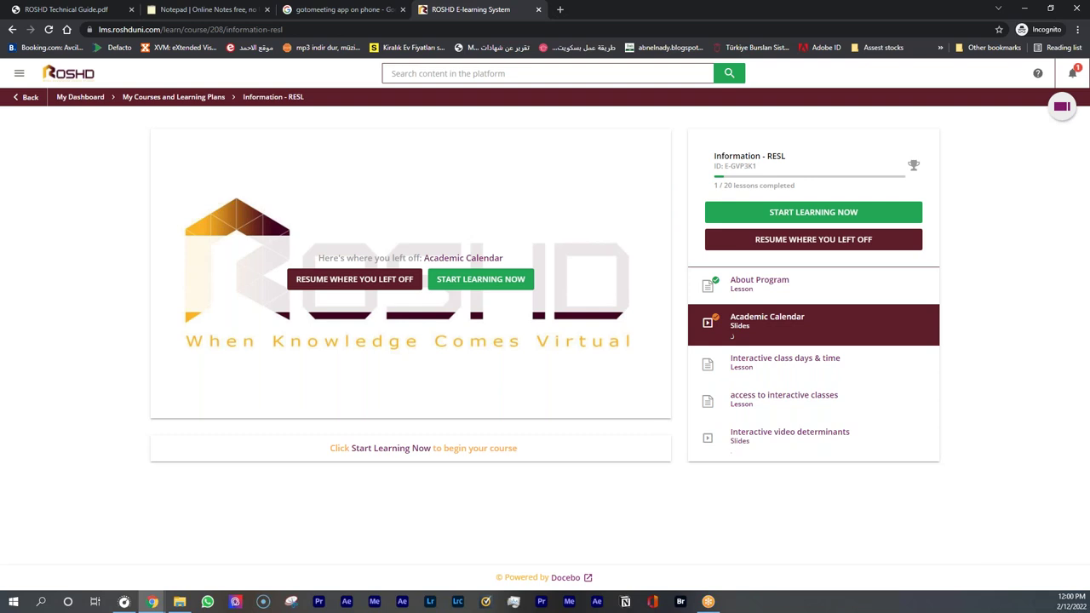
# Open the Academic Calendar and review the Beginner to Intermediate schedules, ending on slide 1's Beginner table
pyautogui.click(771, 318)
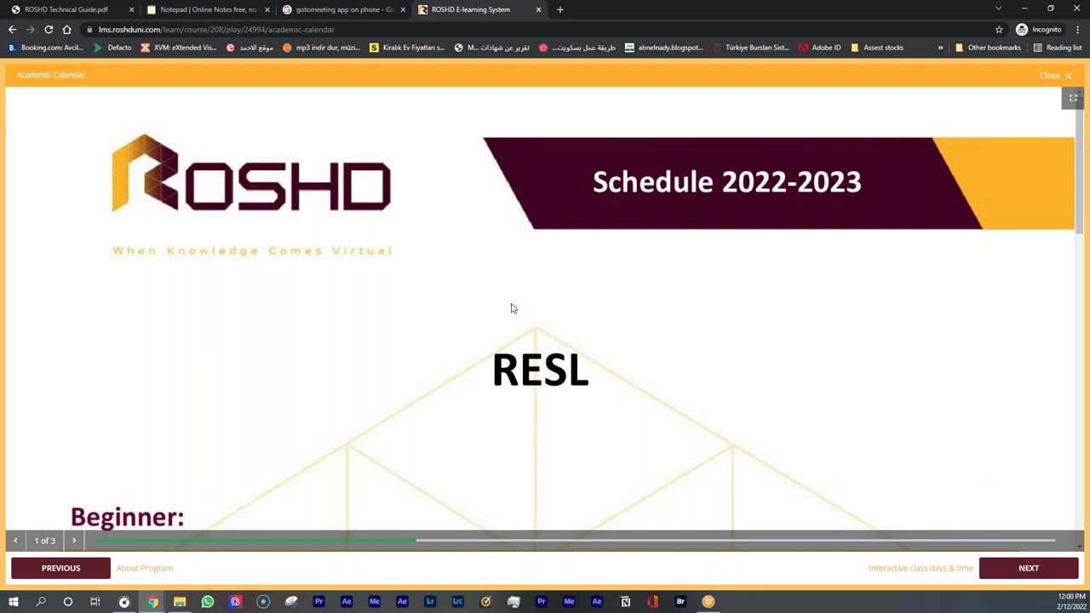
pyautogui.scroll(-3, 399, 360)
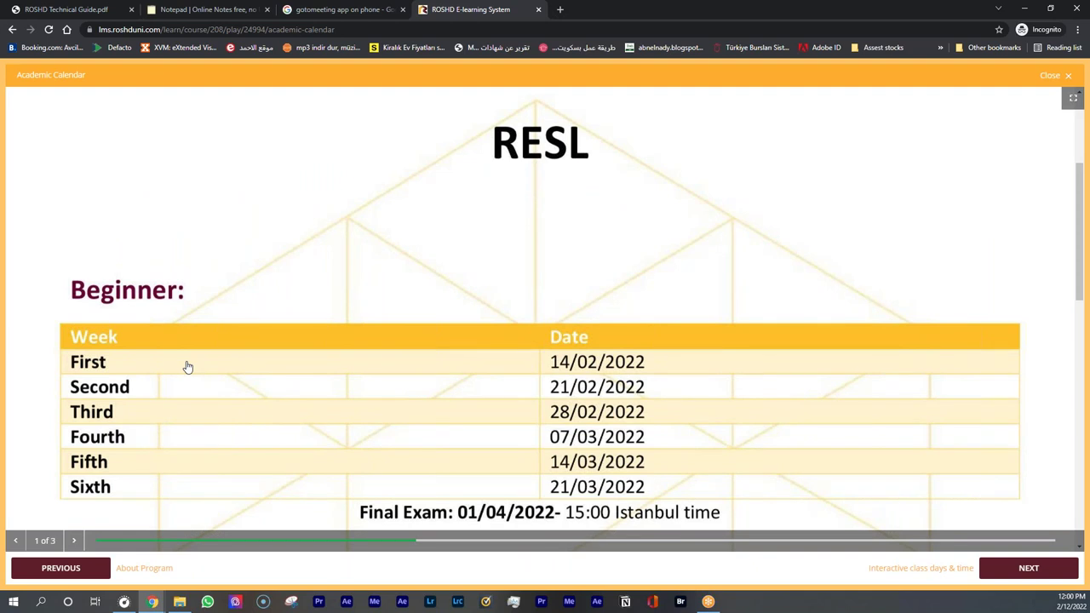
pyautogui.scroll(-4, 187, 368)
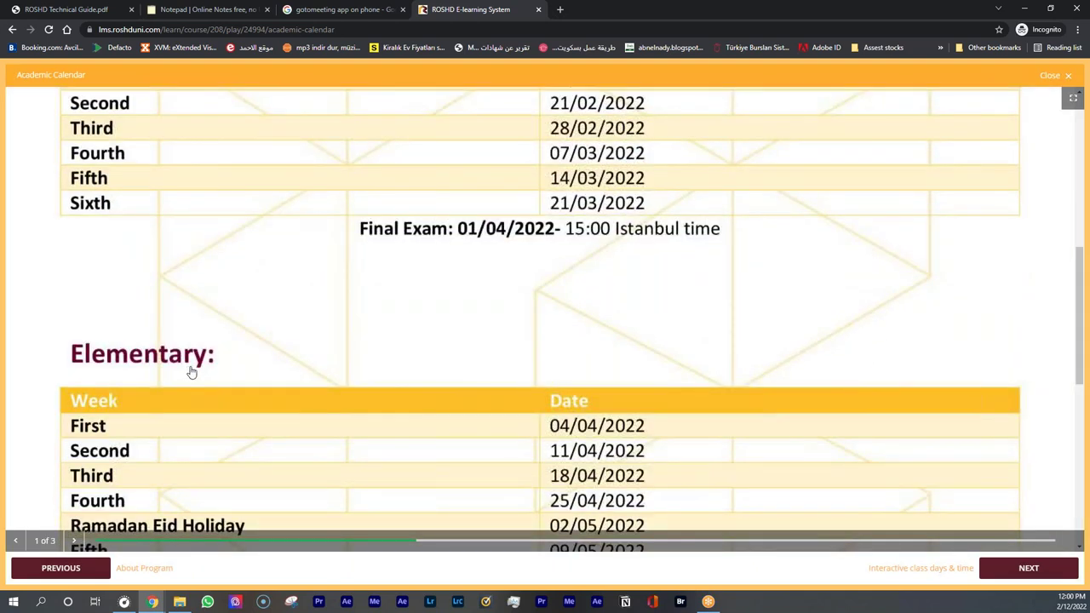
pyautogui.scroll(-3, 213, 341)
pyautogui.scroll(-6, 136, 409)
pyautogui.scroll(-3, 140, 425)
pyautogui.scroll(-2, 107, 511)
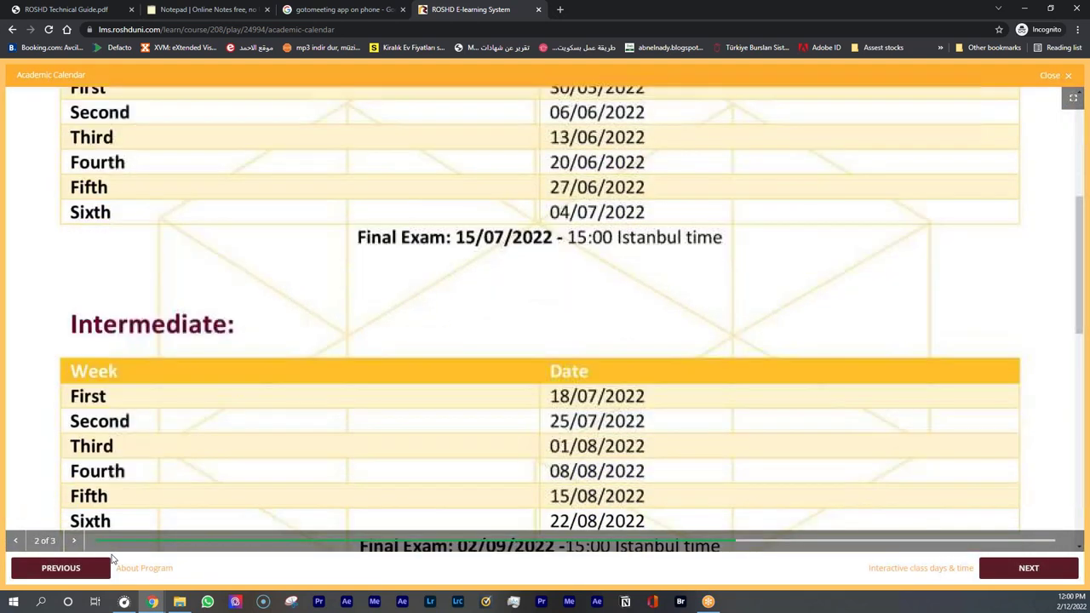
pyautogui.scroll(10, 623, 286)
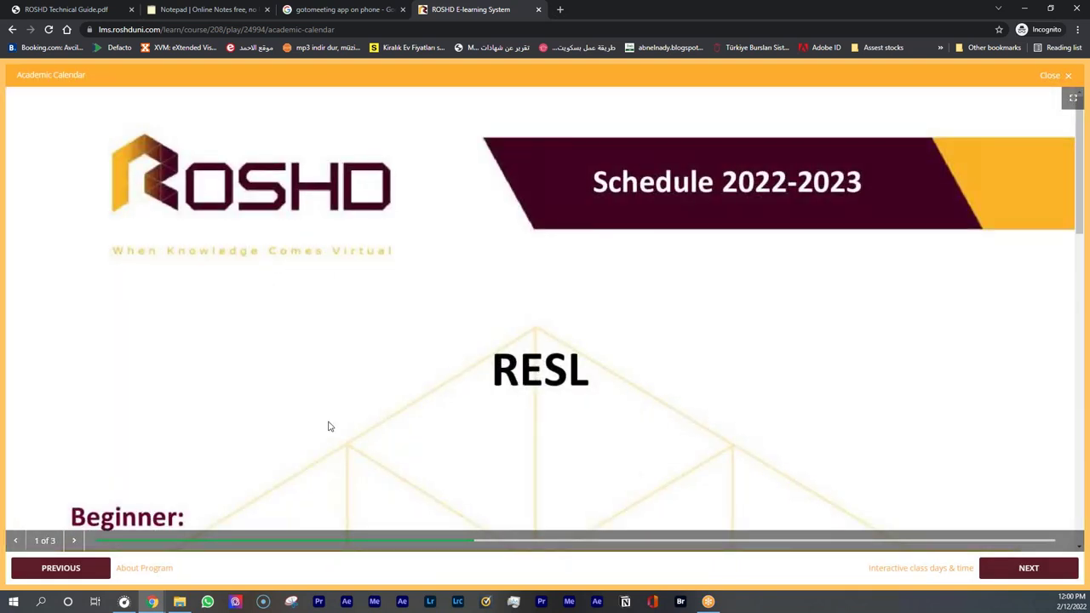
pyautogui.scroll(-1, 281, 447)
pyautogui.scroll(-2, 579, 313)
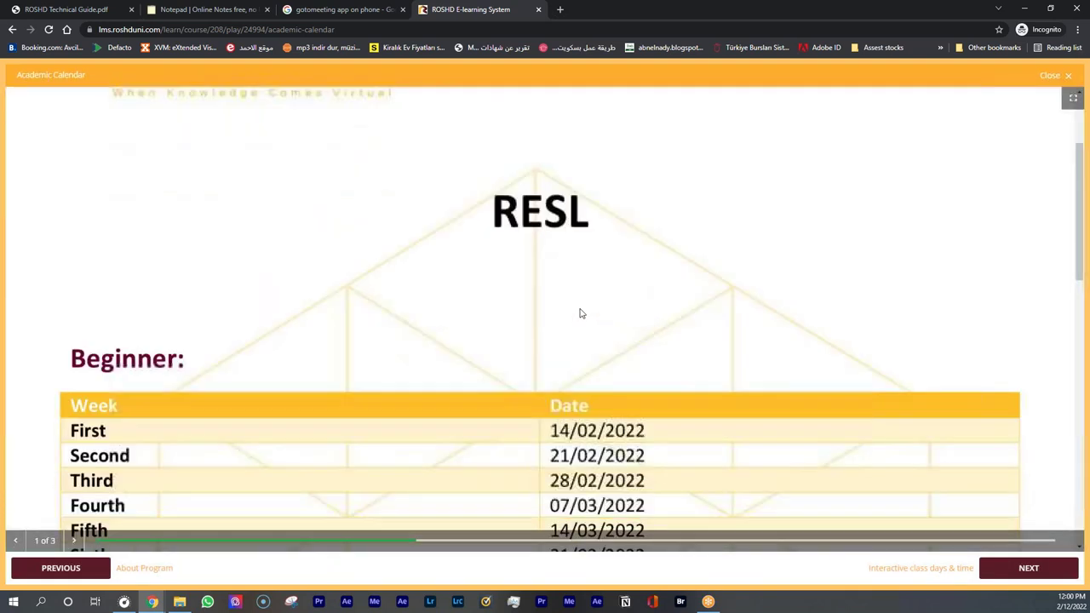
pyautogui.scroll(-1, 580, 313)
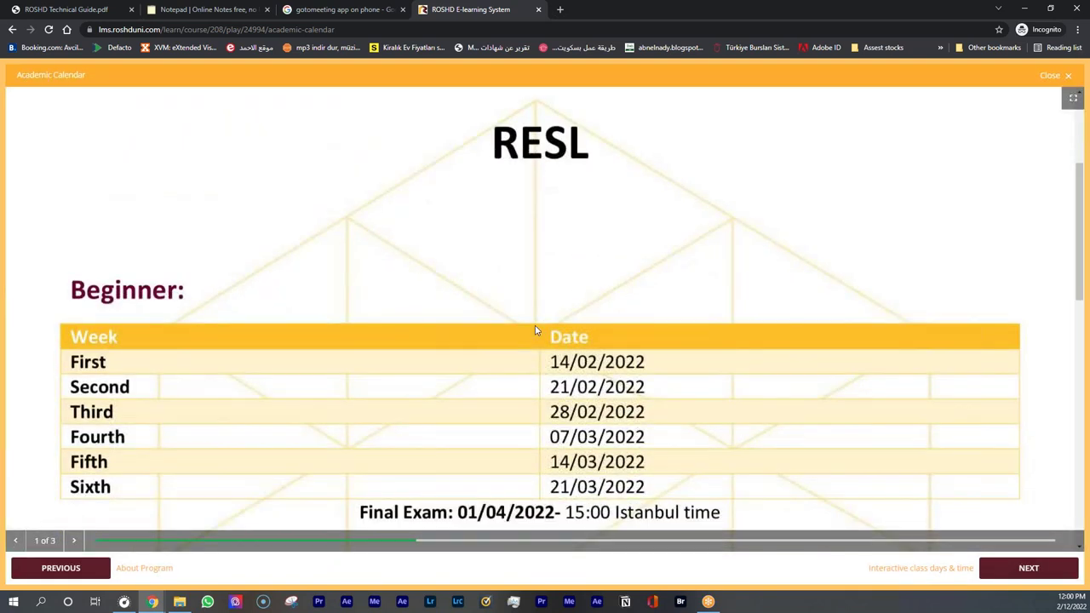
# View the Interactive class days & time lesson, then reopen the Academic Calendar at the Beginner weeks
pyautogui.click(1051, 75)
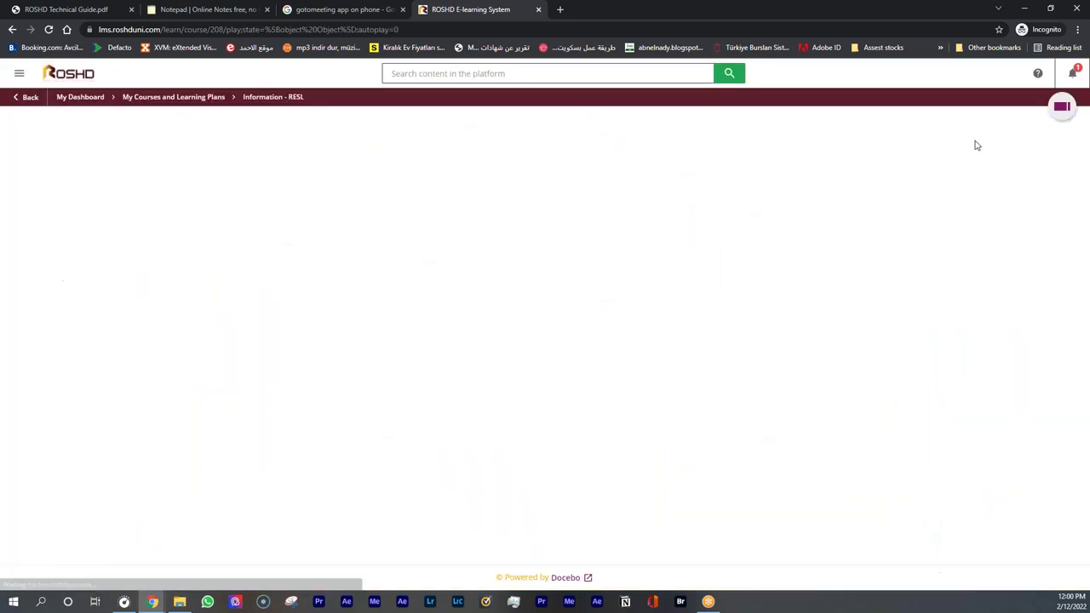
pyautogui.click(849, 366)
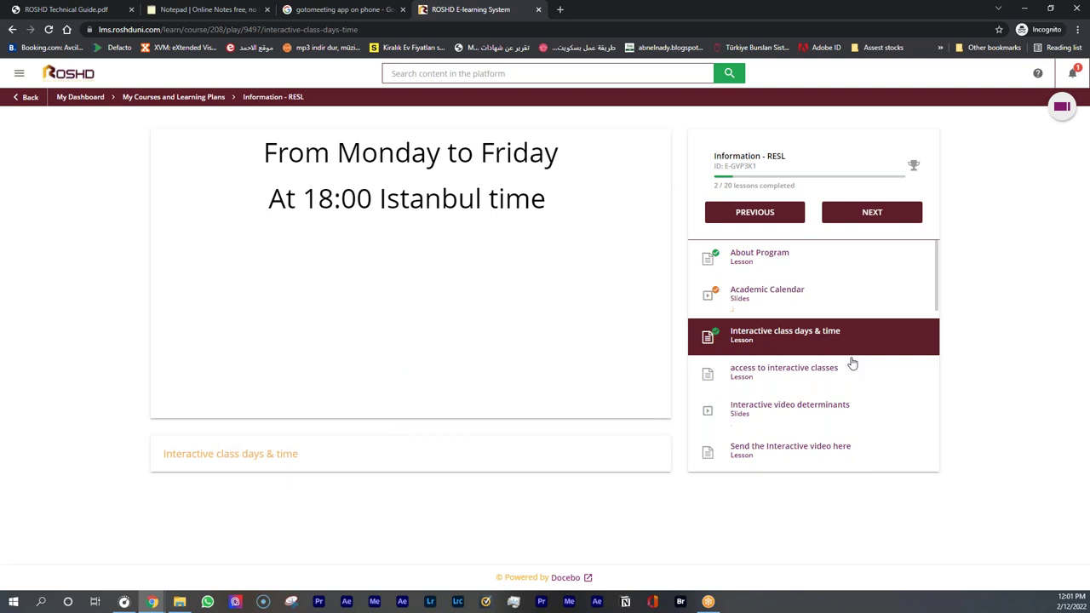
pyautogui.click(804, 298)
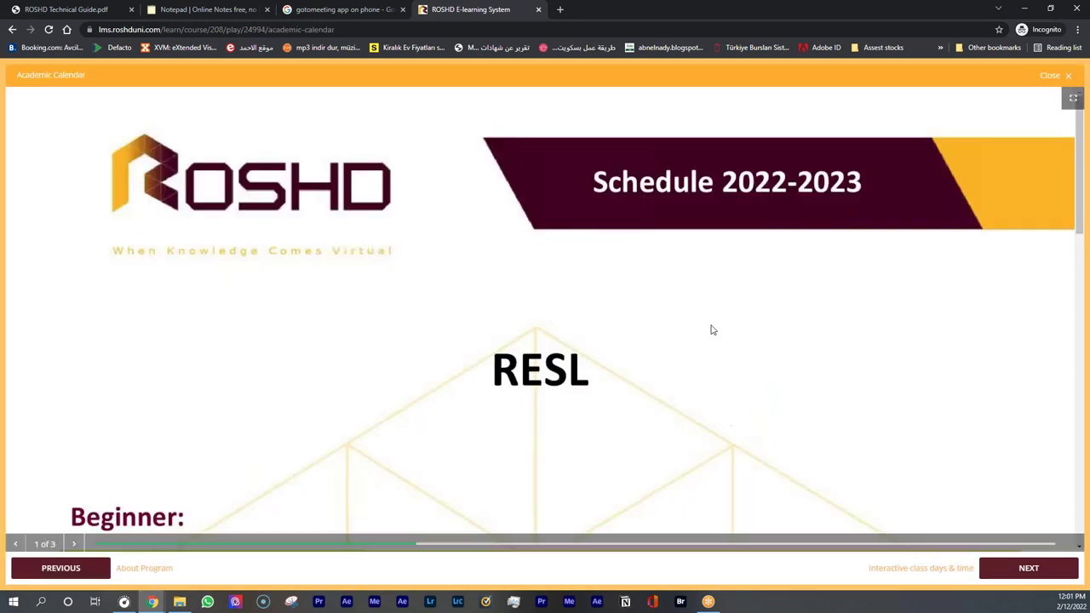
pyautogui.scroll(-3, 690, 330)
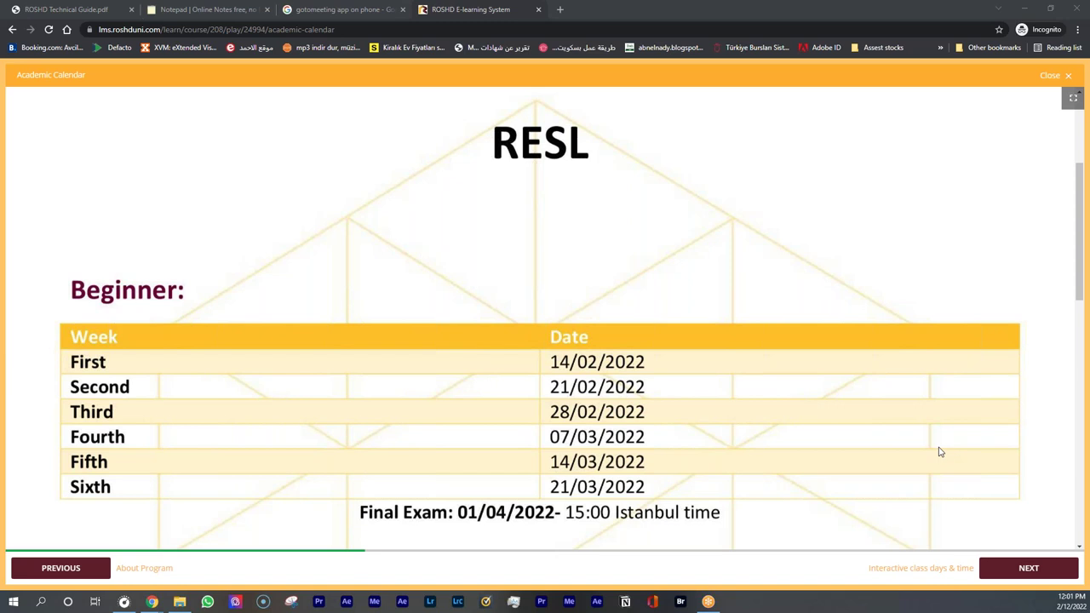
# Search Google for 'calendar' in a new tab and open the 2022 calendar image
pyautogui.click(560, 10)
pyautogui.write('cal')
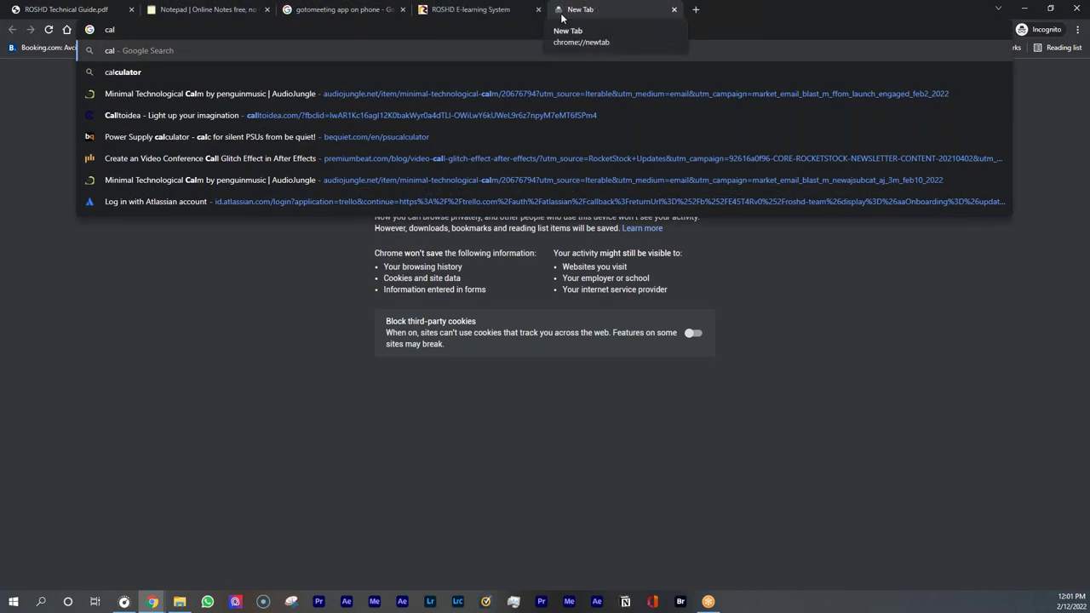
pyautogui.write('end')
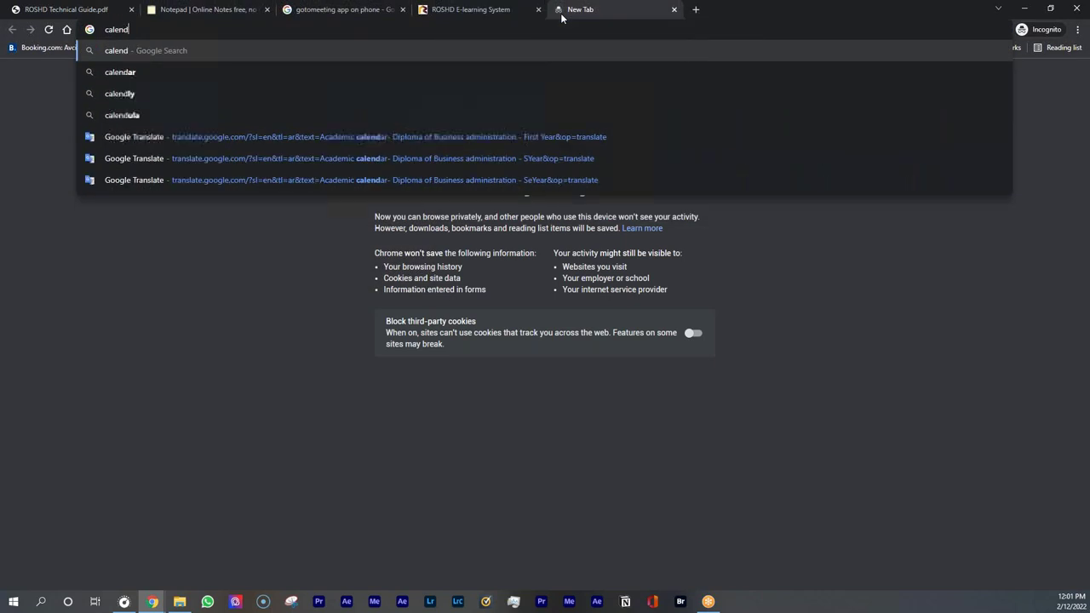
pyautogui.write('ar')
pyautogui.press('Return')
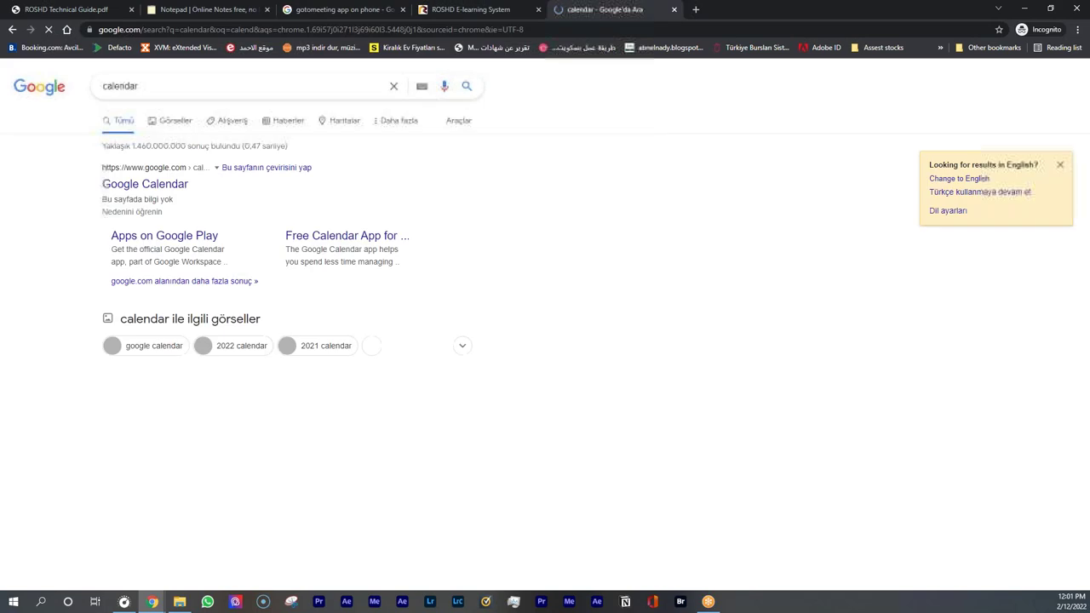
pyautogui.click(166, 189)
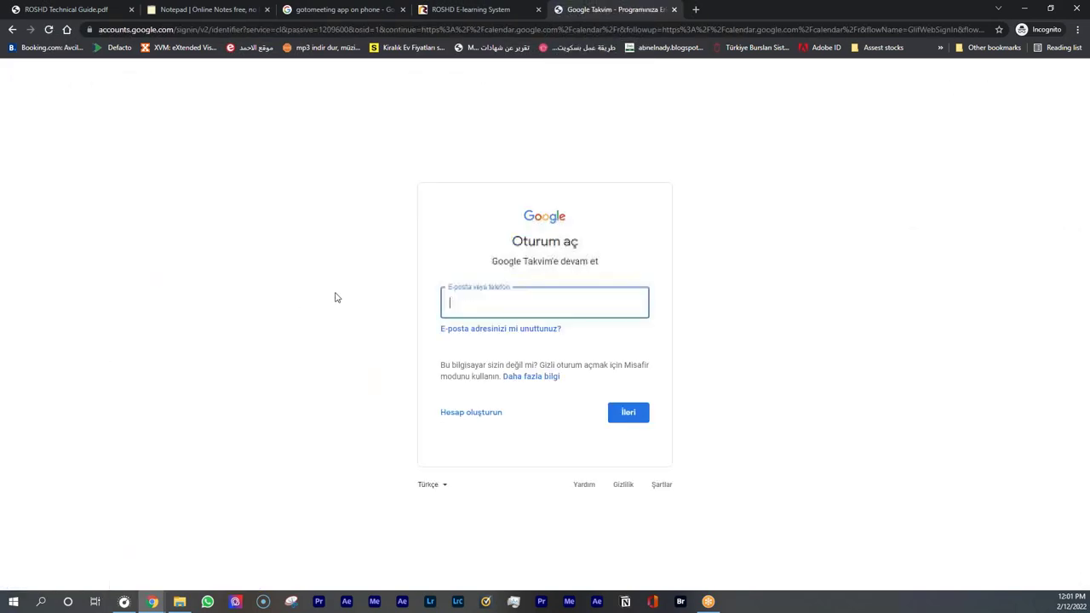
pyautogui.click(12, 29)
pyautogui.click(163, 402)
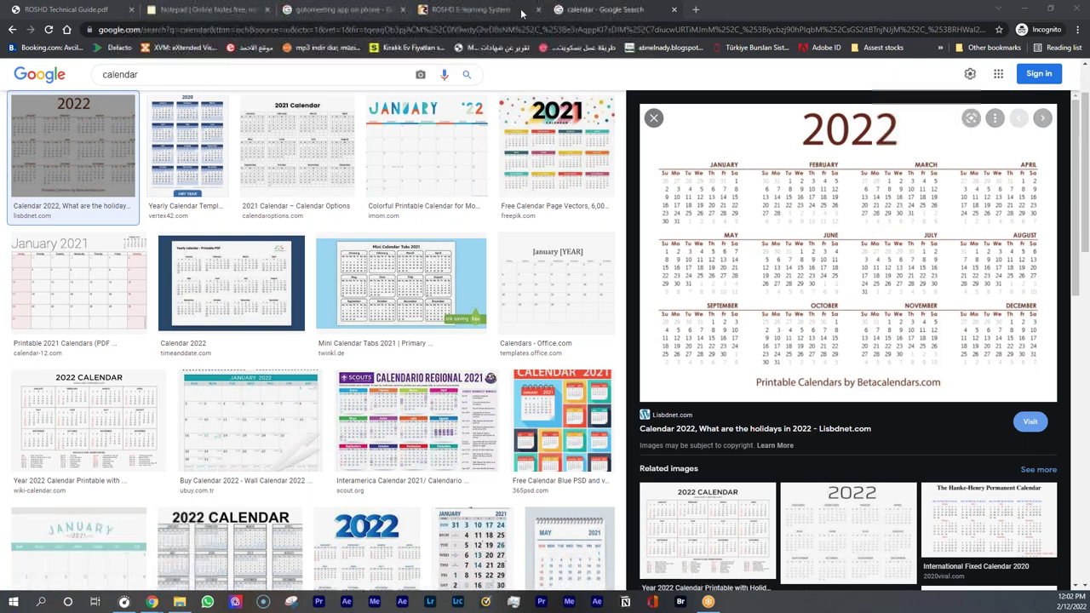
# Compare the 2022 calendar with the RESL academic calendar dates, then close the slides
pyautogui.click(471, 10)
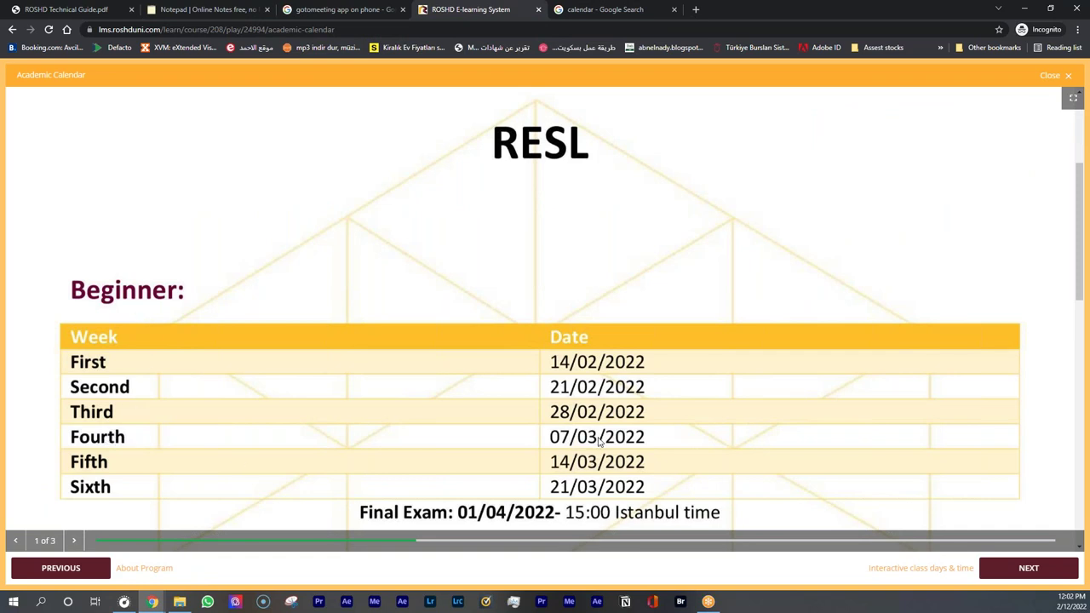
pyautogui.click(607, 9)
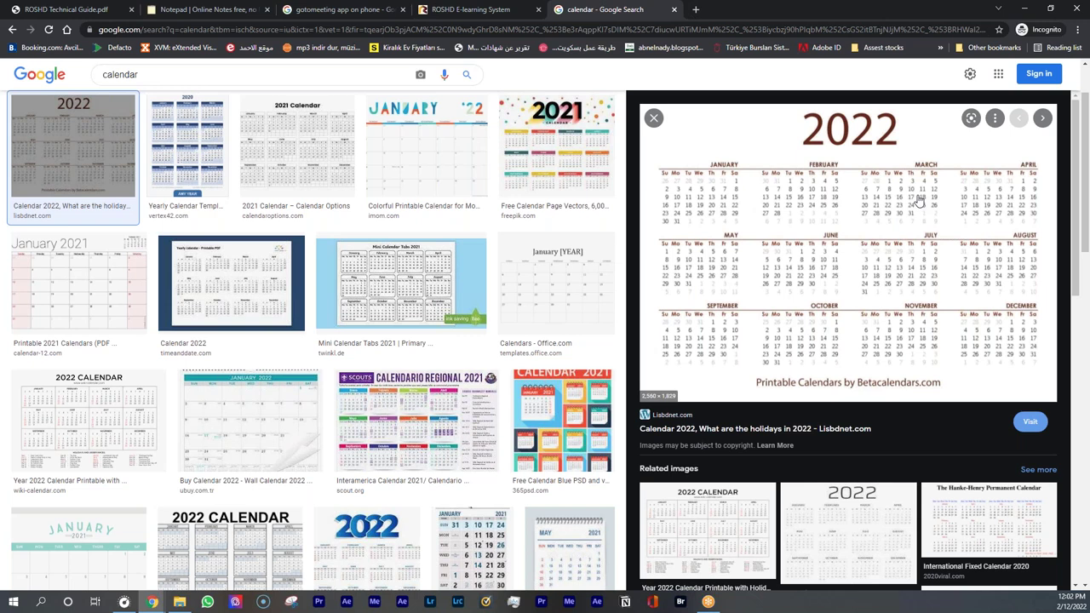
pyautogui.click(470, 10)
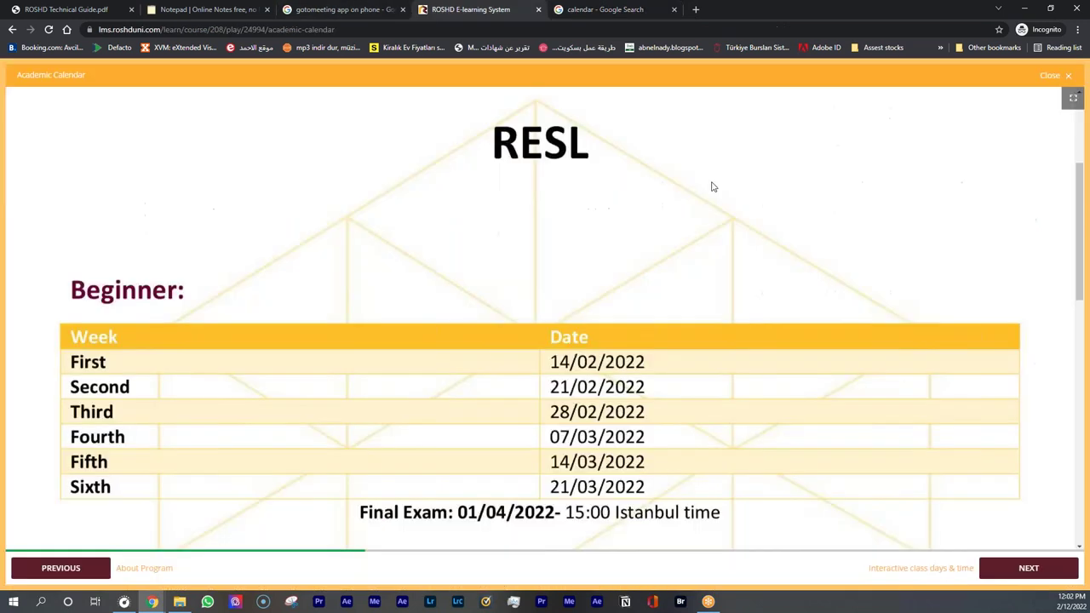
pyautogui.click(1050, 76)
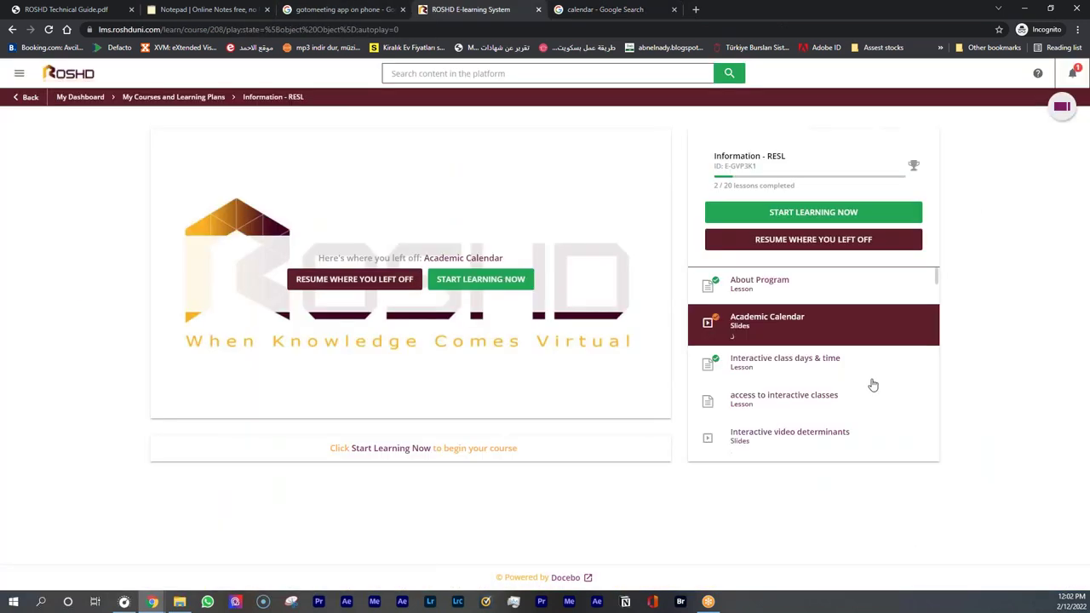
# Open the Interactive class days & time lesson, then the access to interactive classes lesson
pyautogui.click(815, 362)
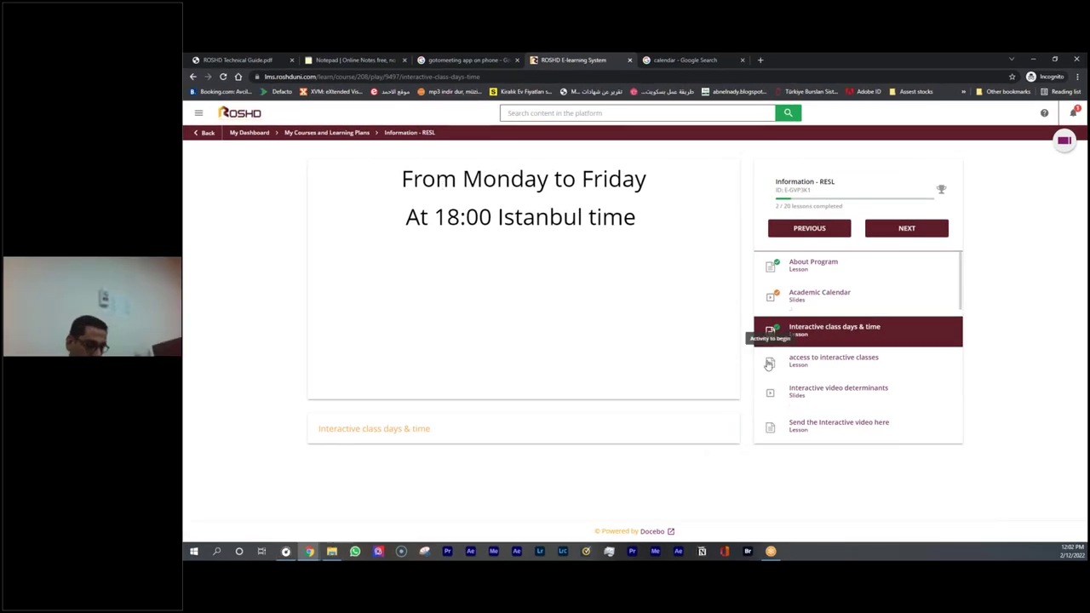
pyautogui.click(798, 368)
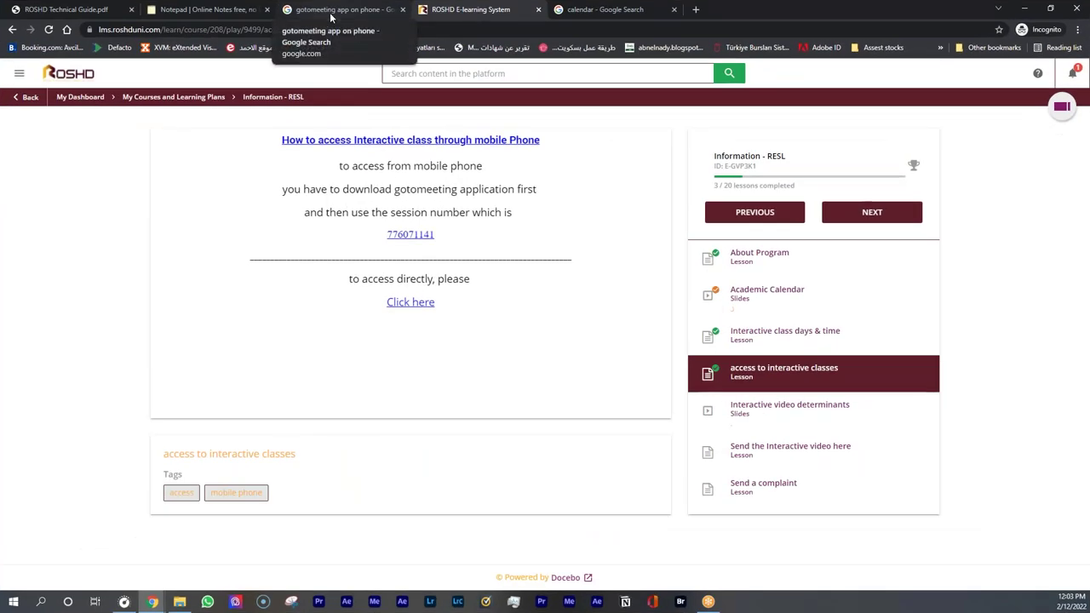
# Compare the GoToMeeting phone-app images with the lesson, then reopen the Academic Calendar at the Beginner dates
pyautogui.click(332, 17)
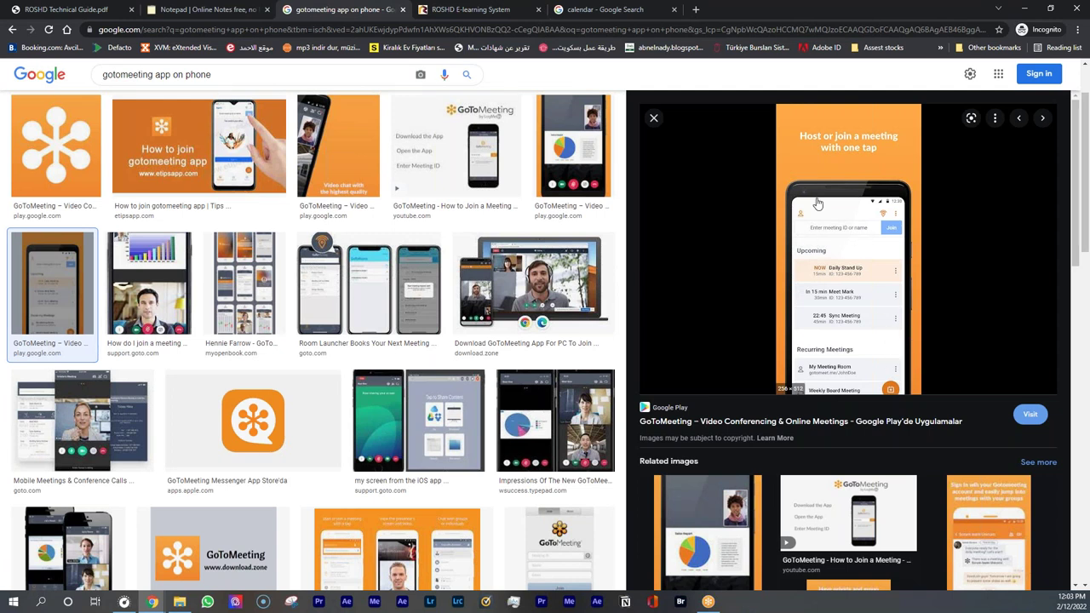
pyautogui.click(498, 15)
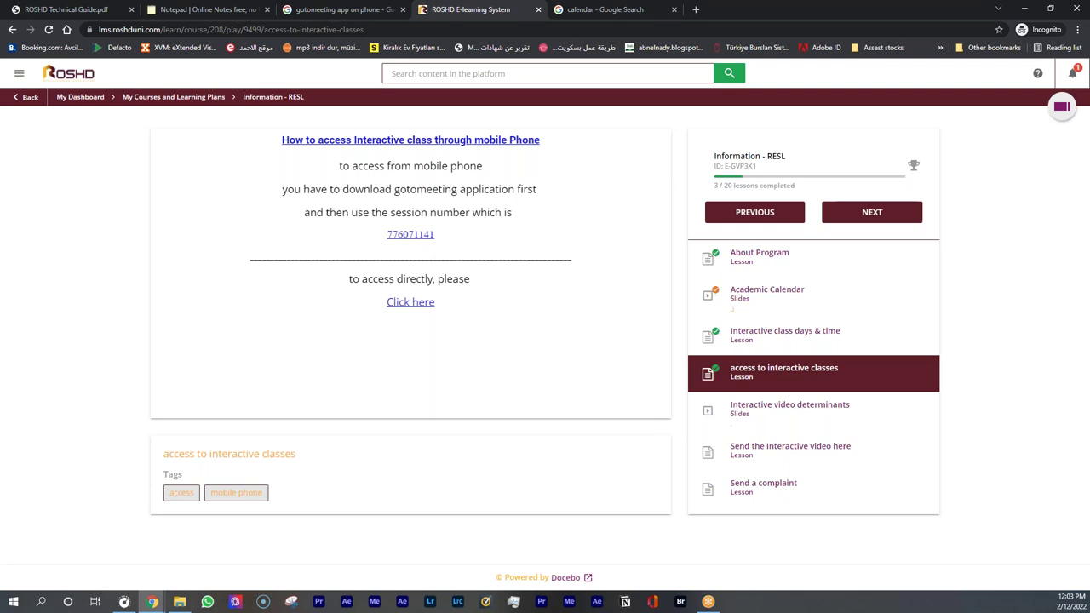
pyautogui.click(354, 10)
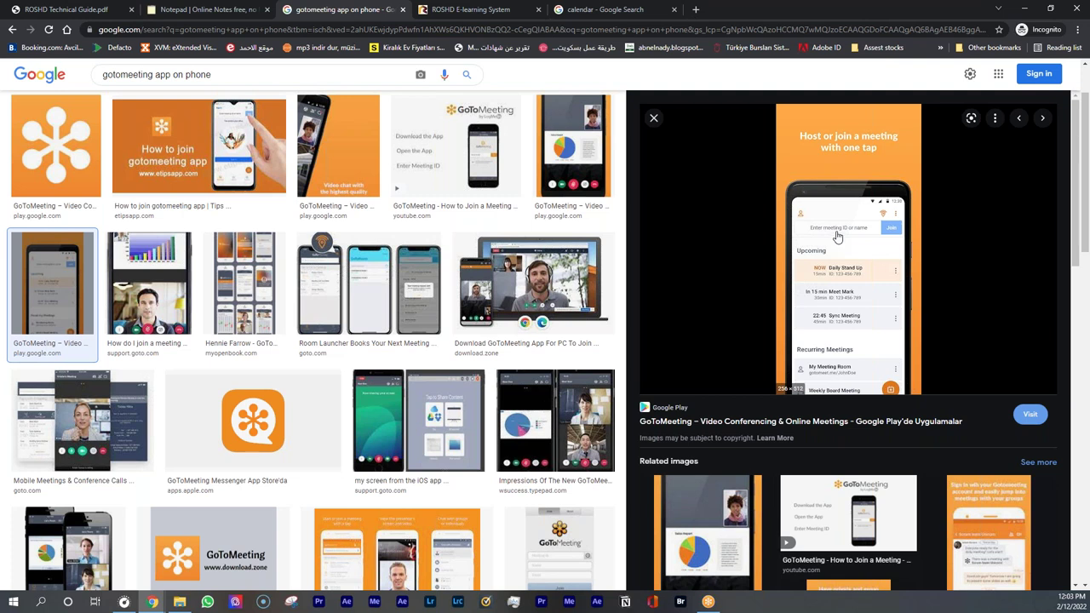
pyautogui.click(471, 10)
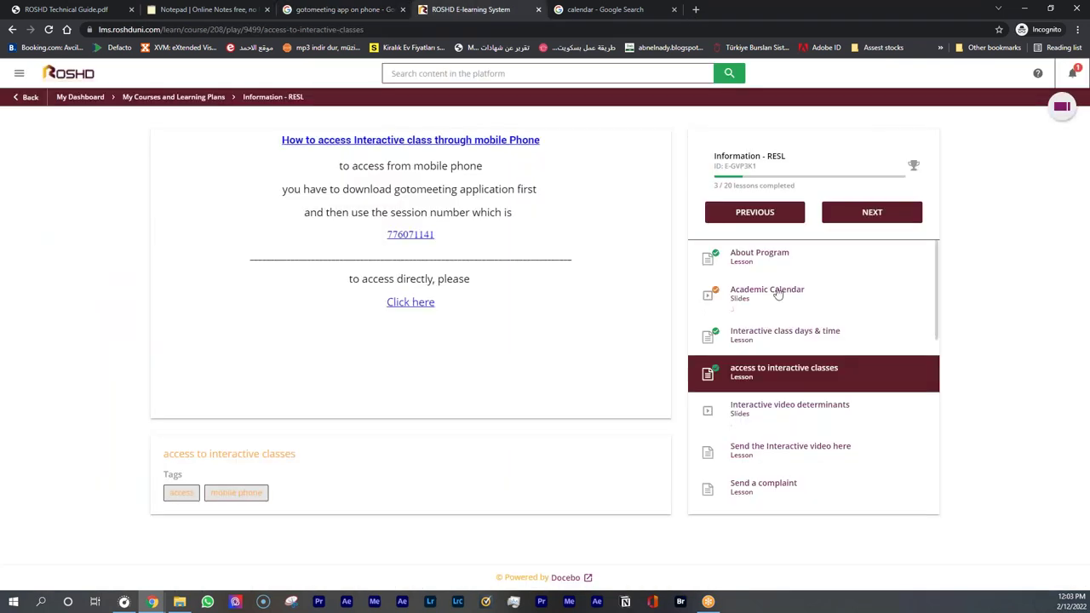
pyautogui.click(774, 292)
pyautogui.scroll(-2, 532, 353)
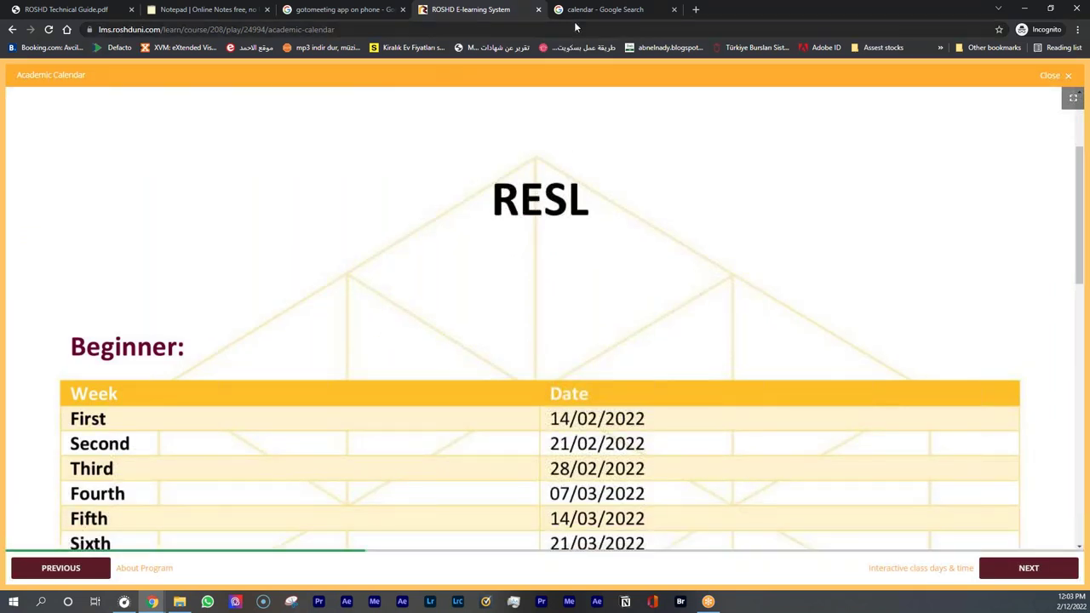
# Return to the GoToMeeting image results while joining the technical session meeting on the phone
pyautogui.click(375, 10)
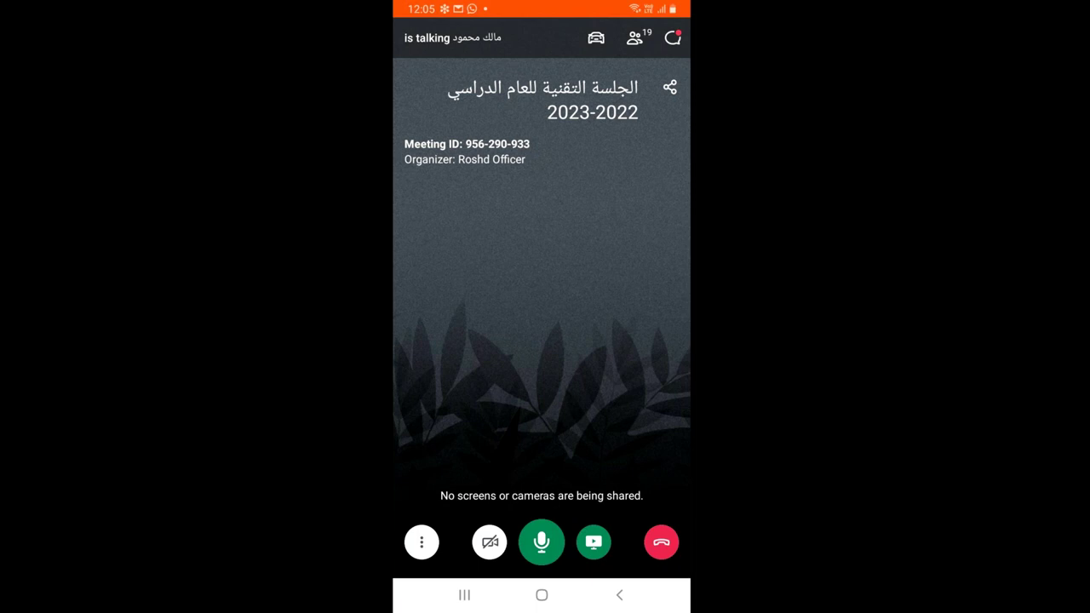
# Edit your meeting info with an English display name and a roshduni.net test email address
pyautogui.click(422, 542)
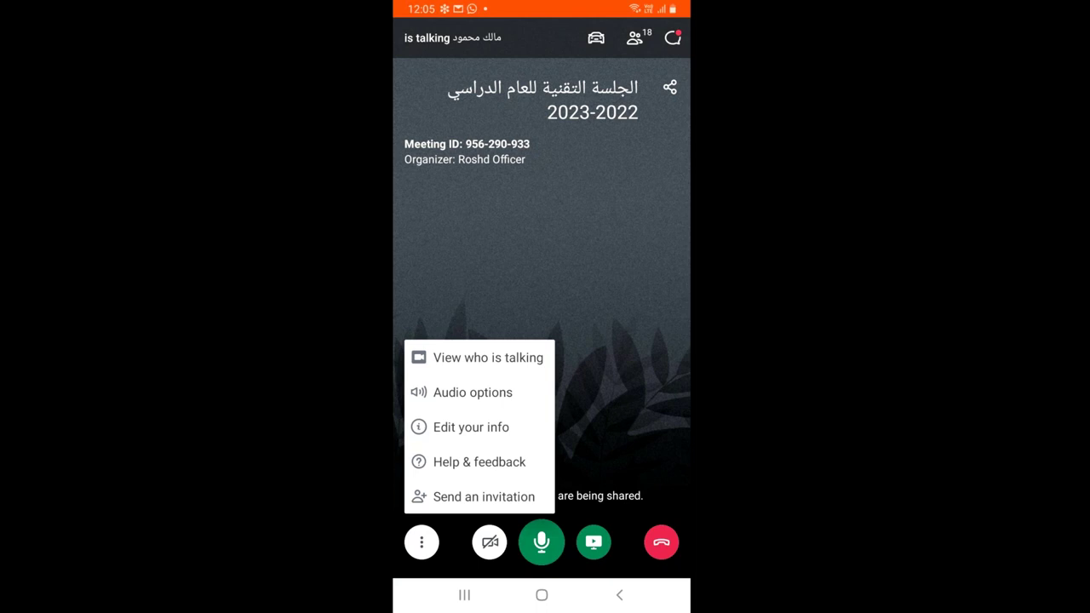
pyautogui.click(471, 426)
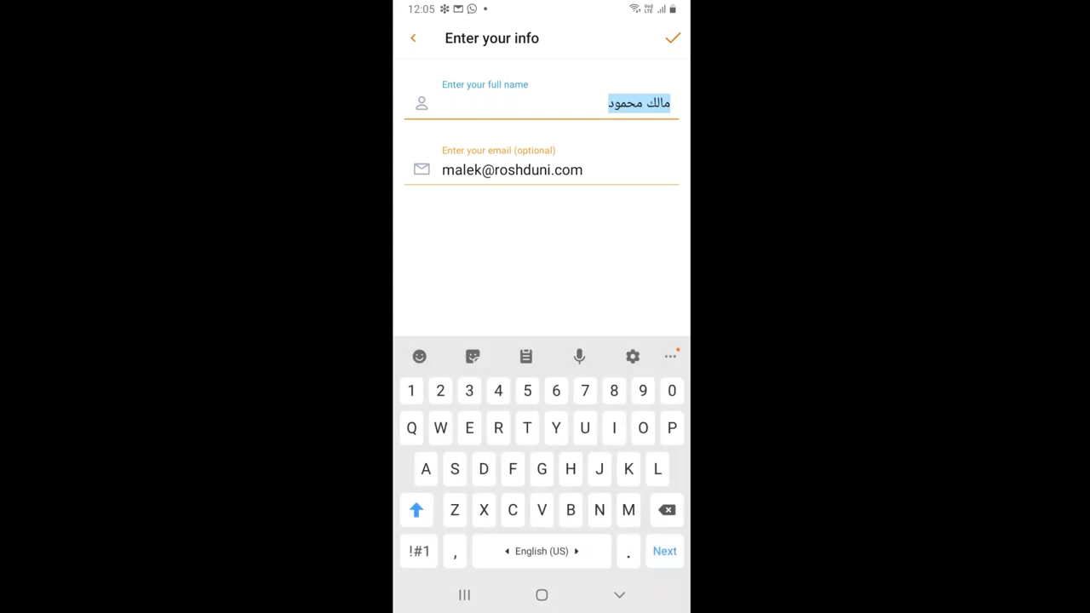
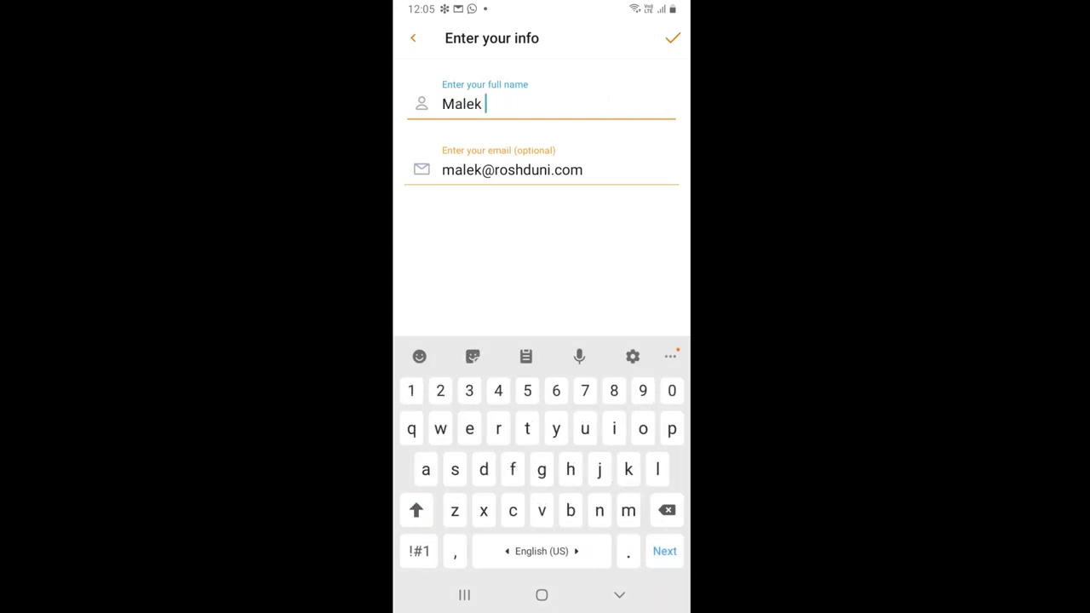
pyautogui.press('Tab')
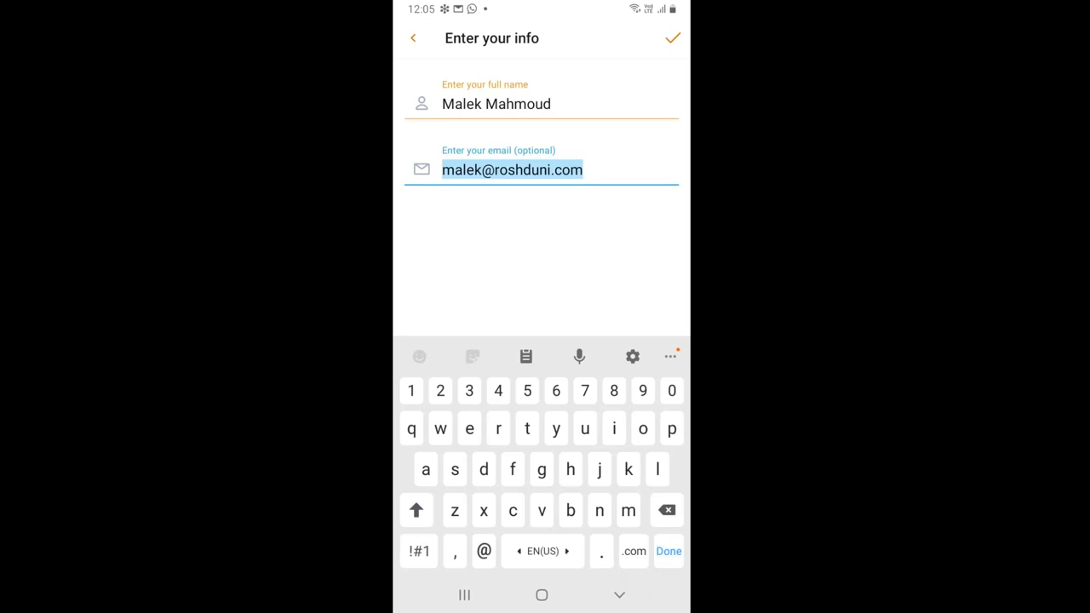
pyautogui.press('BackSpace')
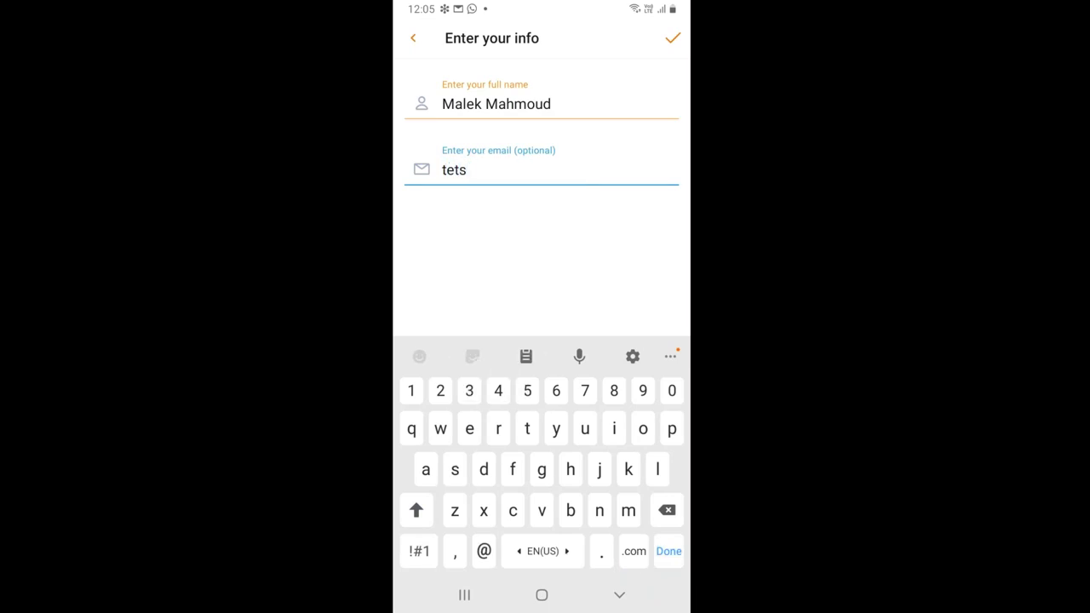
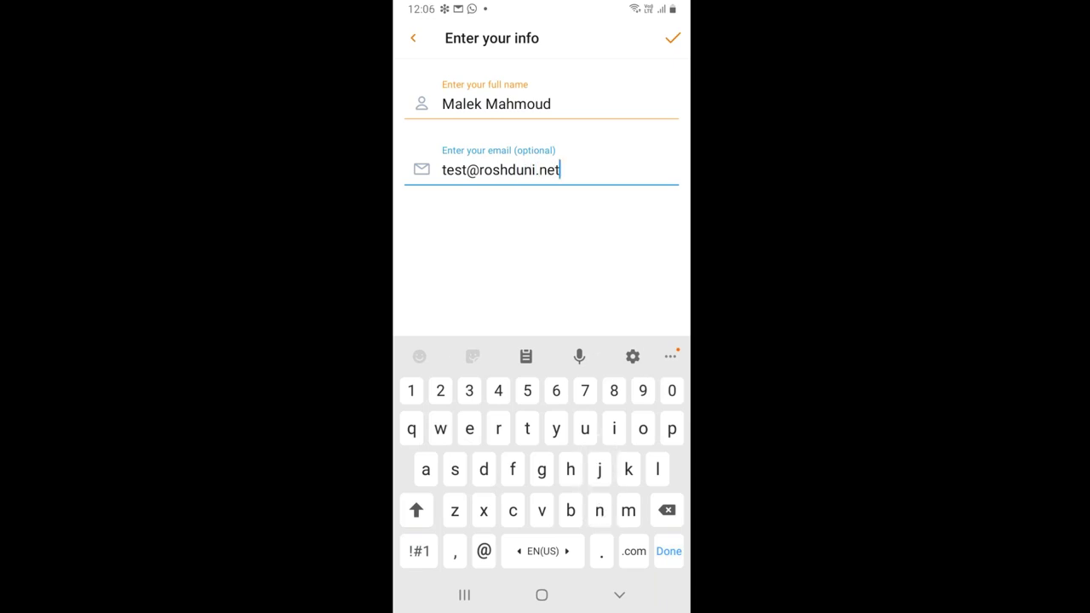
pyautogui.press('Return')
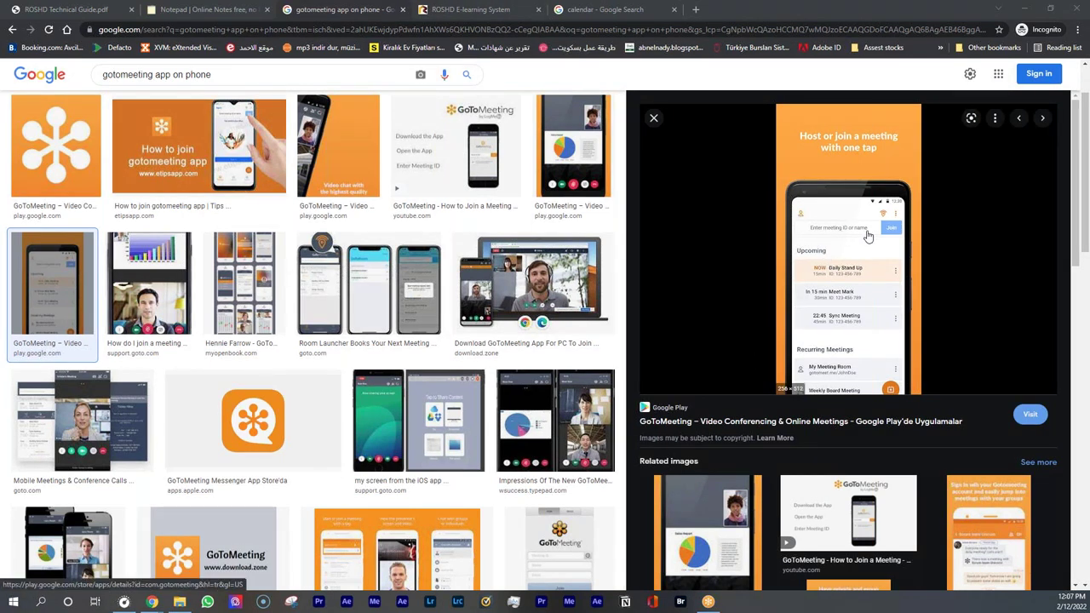
# Close the Academic Calendar, read the access to interactive classes lesson, and return to the dashboard
pyautogui.hotkey('ctrl', 'Tab')
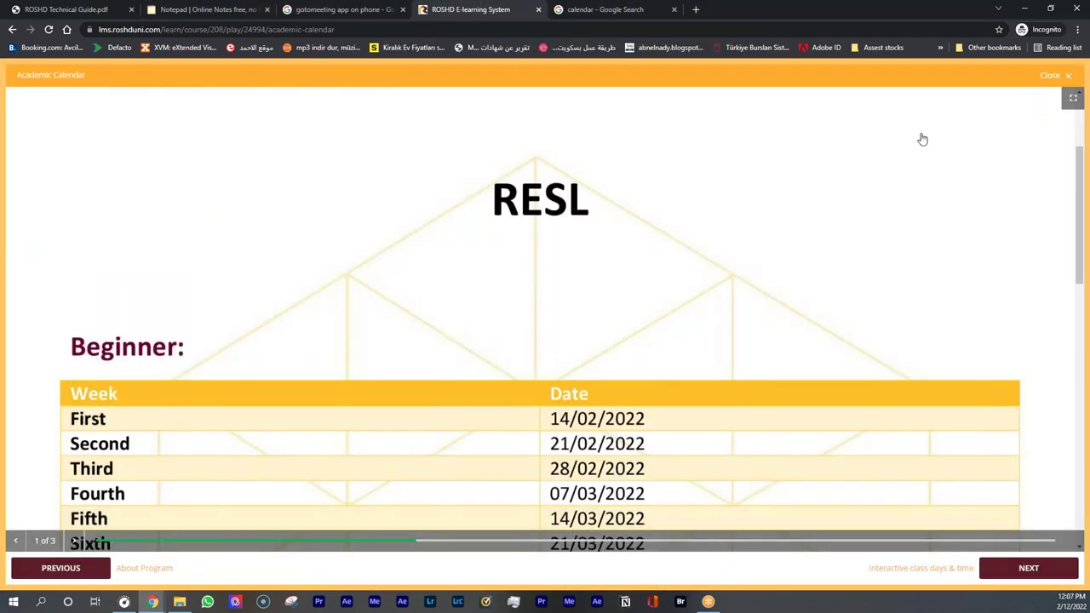
pyautogui.click(1050, 76)
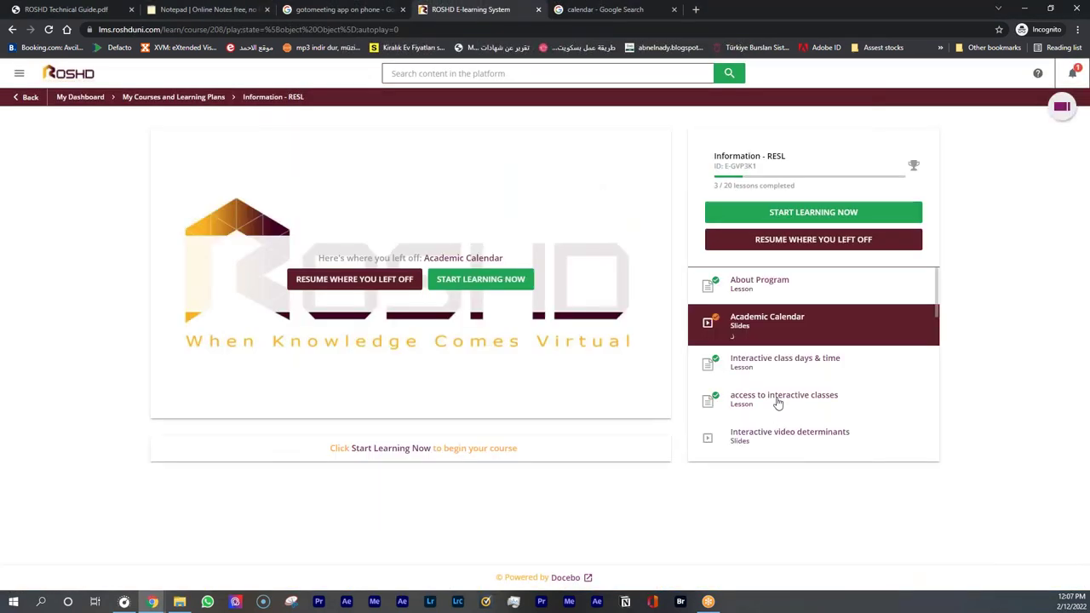
pyautogui.click(785, 410)
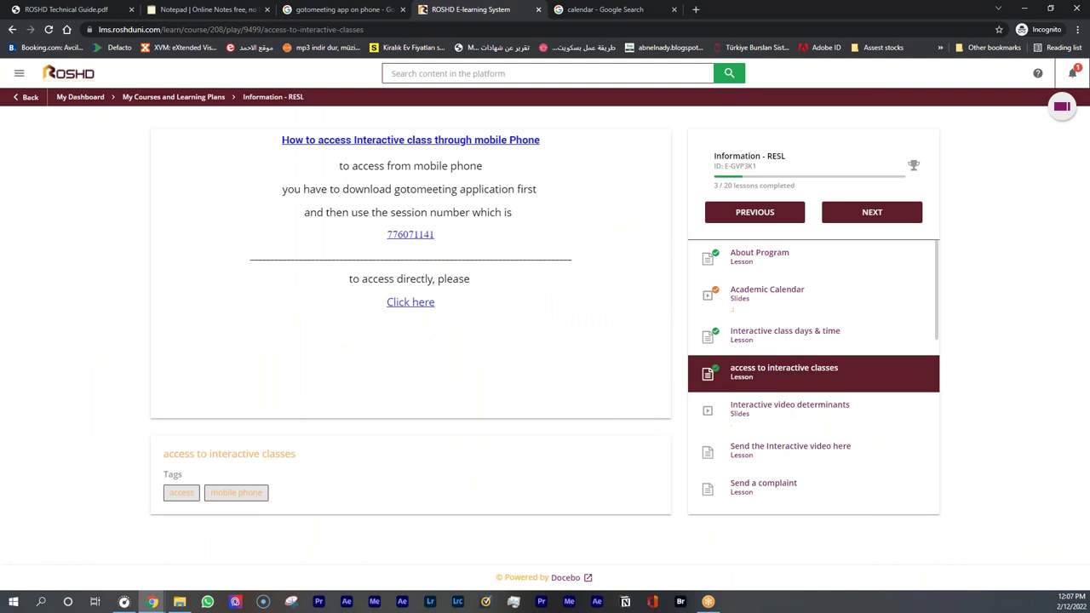
pyautogui.scroll(-3, 775, 400)
pyautogui.scroll(-2, 775, 400)
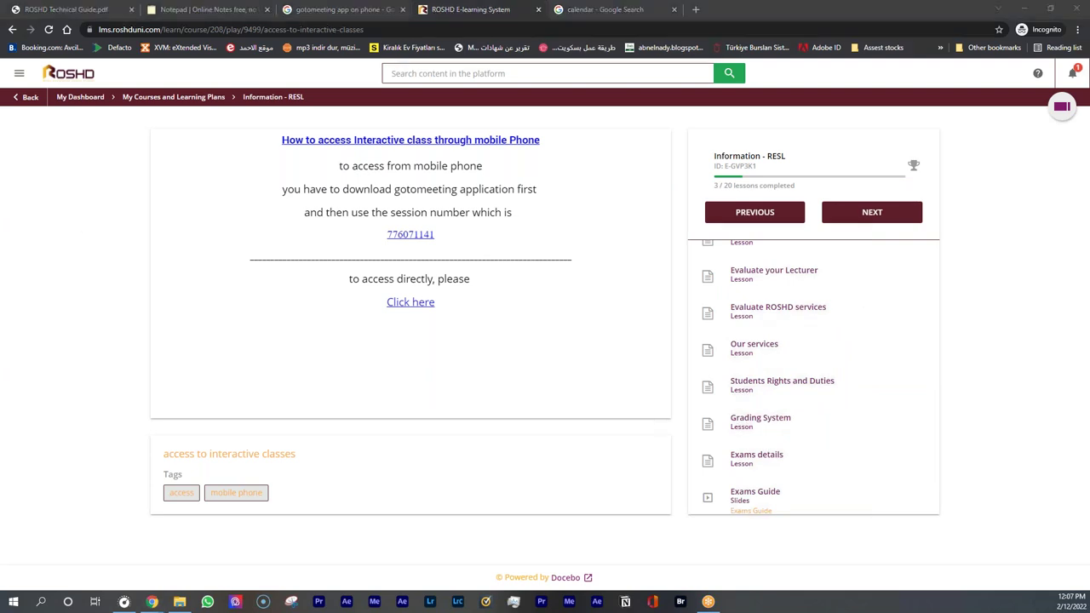
pyautogui.click(73, 81)
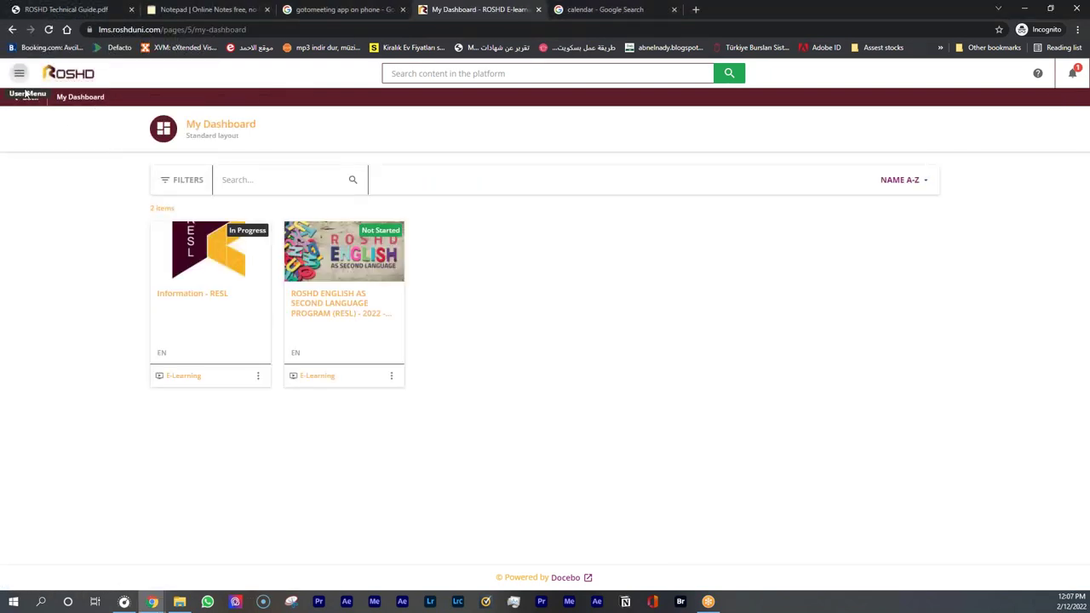
# Open the RESL 2022 - 2023 course from My Courses and Learning Plans, then return to the dashboard
pyautogui.click(19, 75)
pyautogui.click(60, 230)
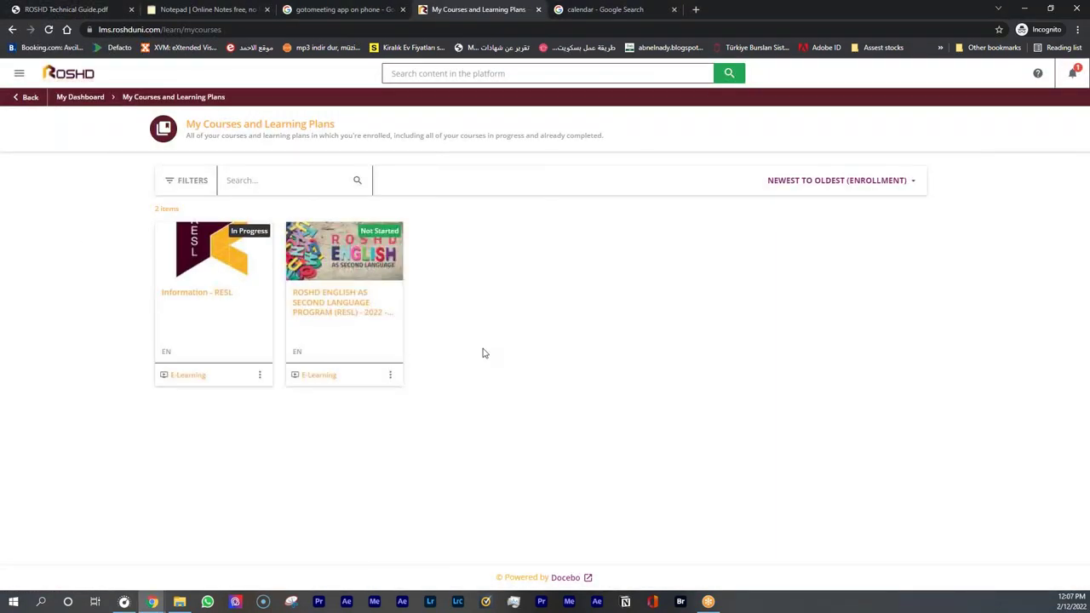
pyautogui.click(364, 298)
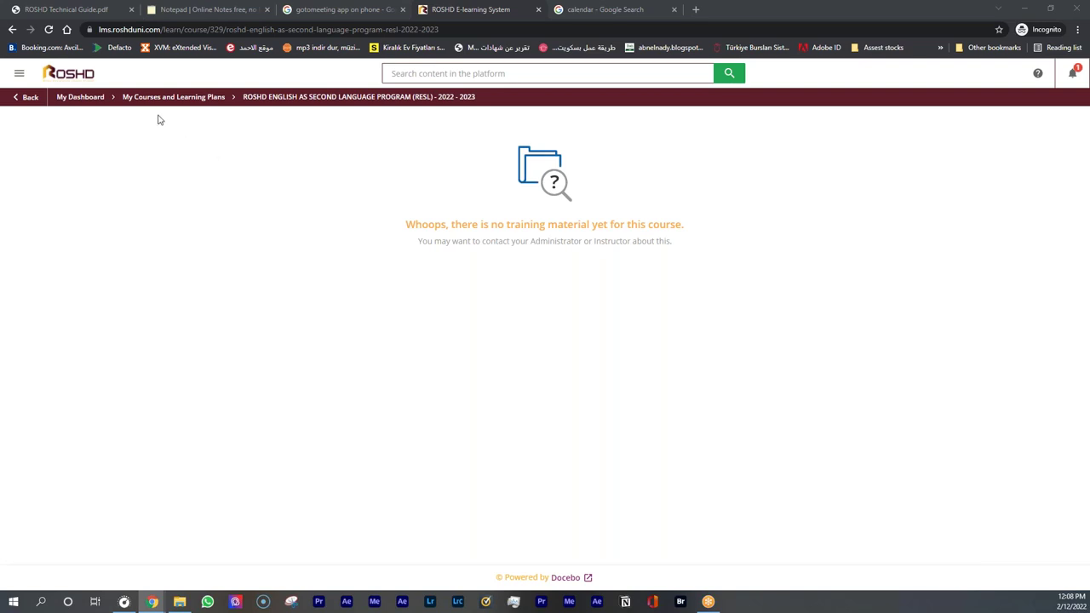
pyautogui.click(88, 78)
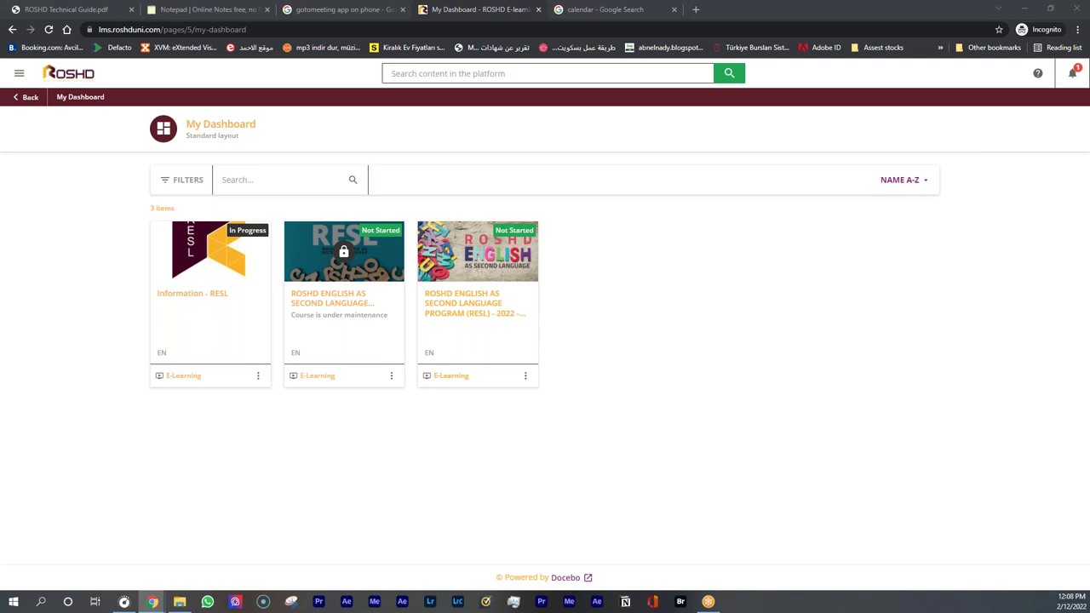
# Open the RESL 2021-2022 course and launch the Interactive Classes > Level 1 Beginner Class 1 video
pyautogui.click(160, 295)
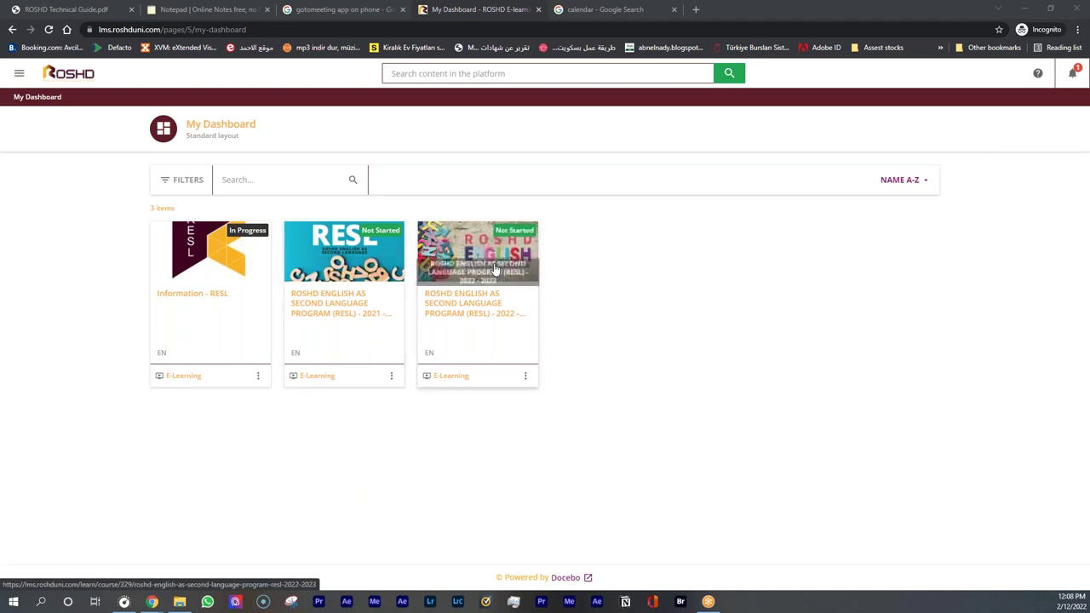
pyautogui.click(380, 310)
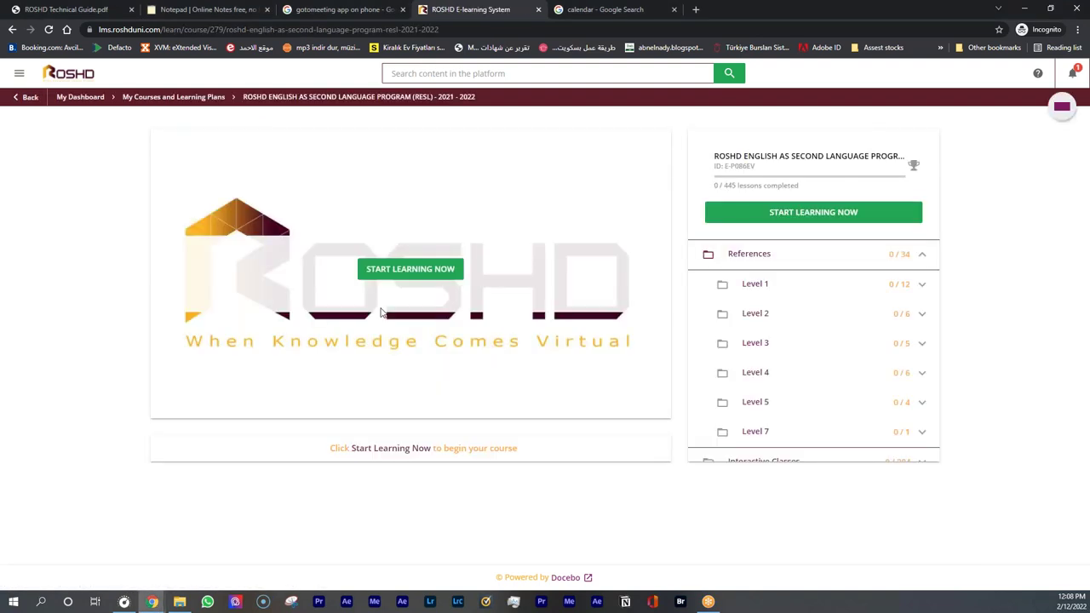
pyautogui.click(762, 256)
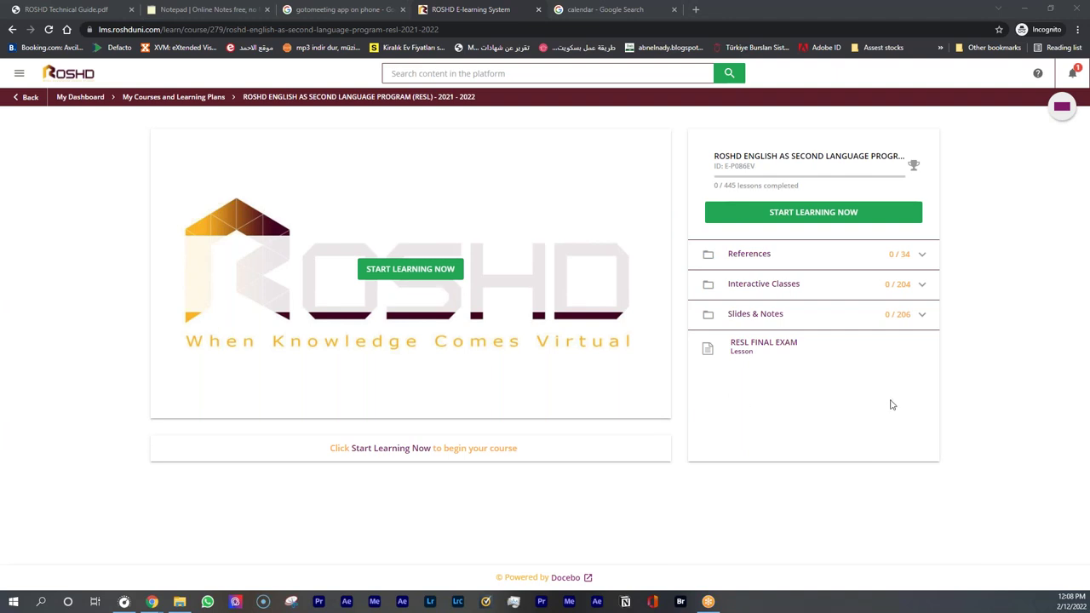
pyautogui.click(770, 288)
pyautogui.scroll(-2, 792, 405)
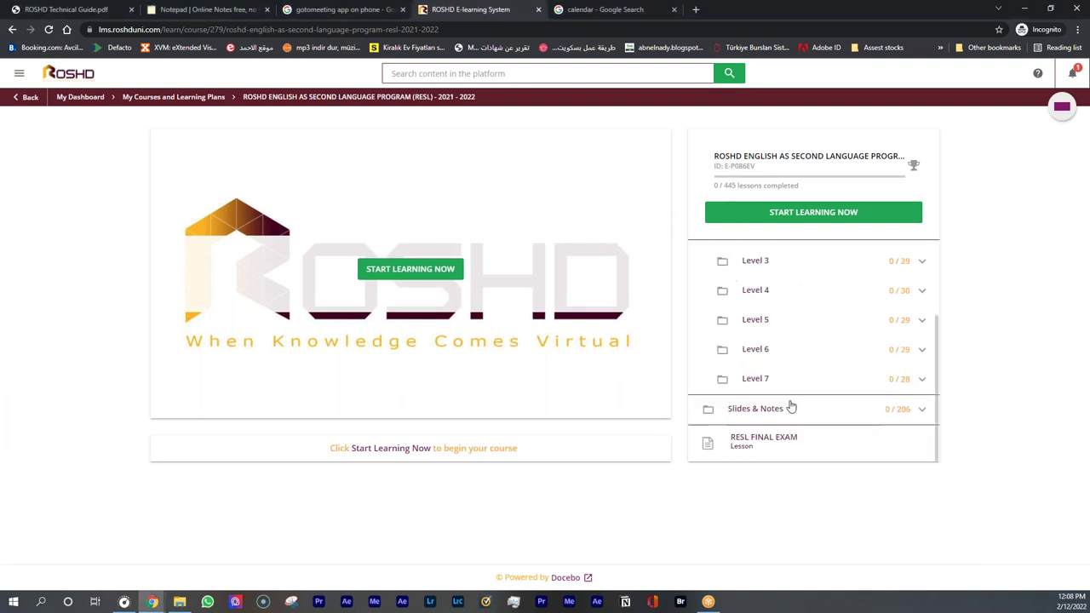
pyautogui.scroll(2, 746, 282)
pyautogui.click(757, 271)
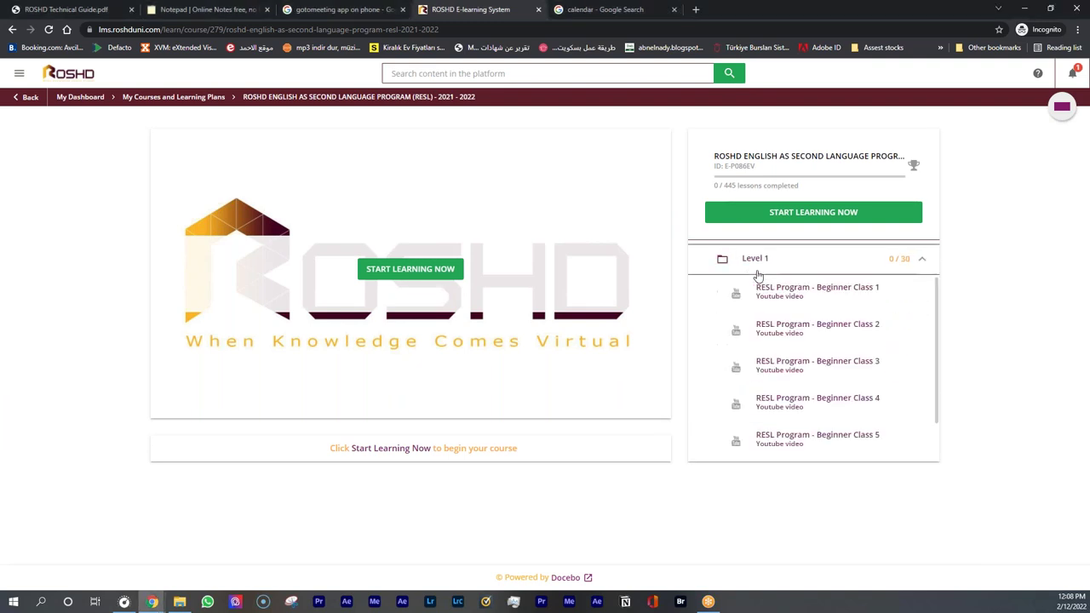
pyautogui.click(798, 295)
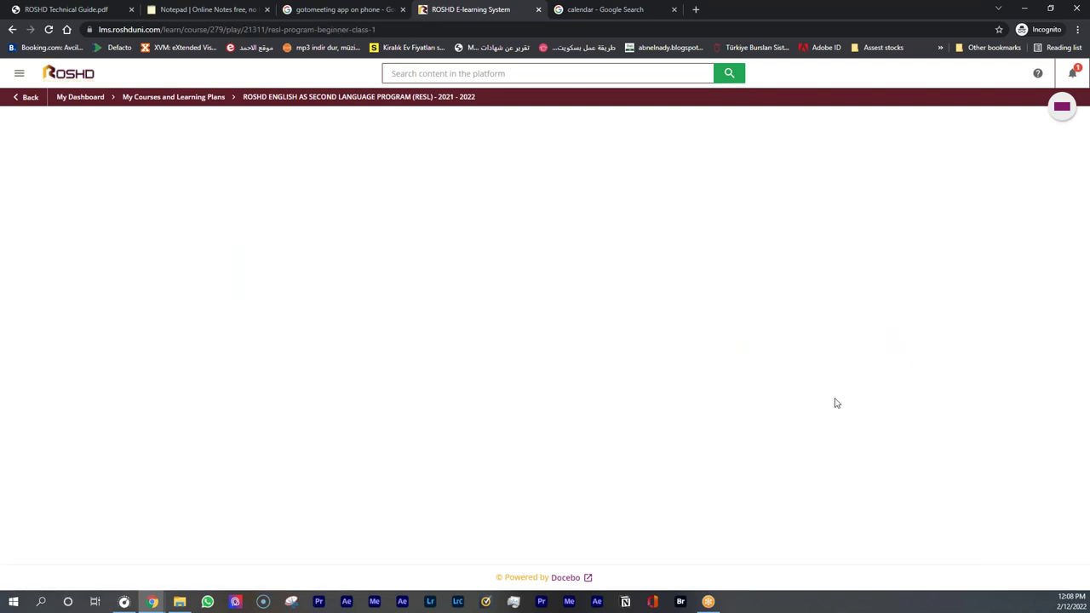
# Skip the Beginner Class 1 video ahead to about 3:19:57, collapse Interactive Classes, and pause it
pyautogui.click(401, 395)
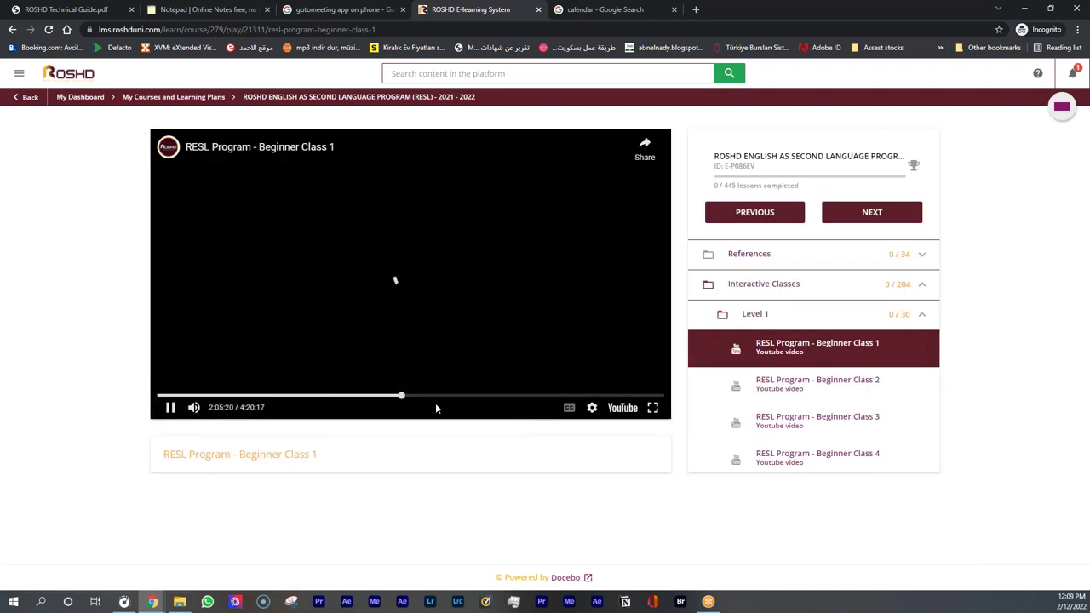
pyautogui.click(546, 396)
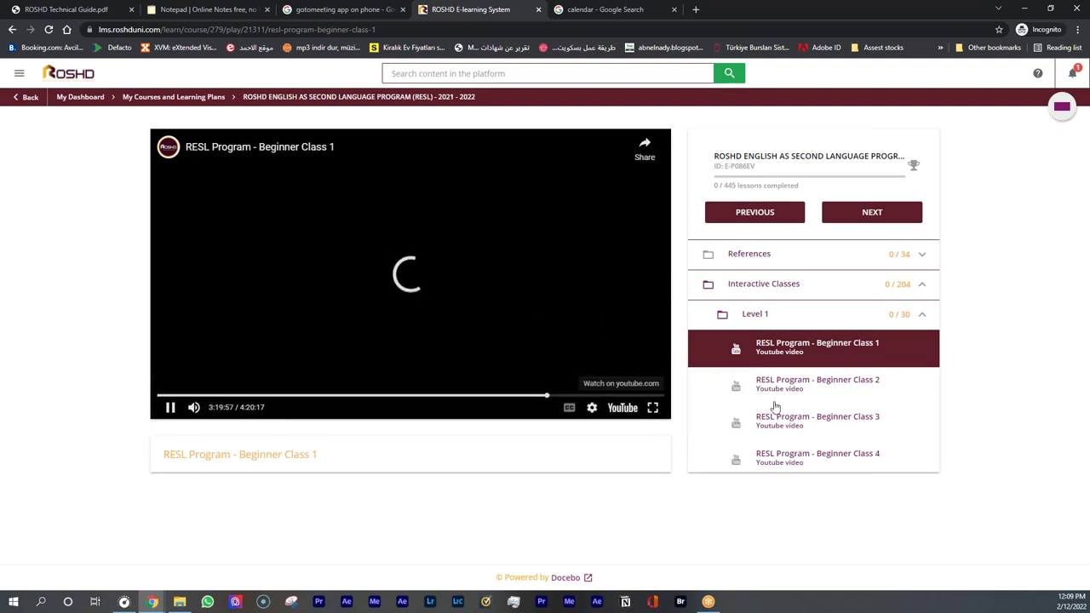
pyautogui.scroll(-2, 805, 357)
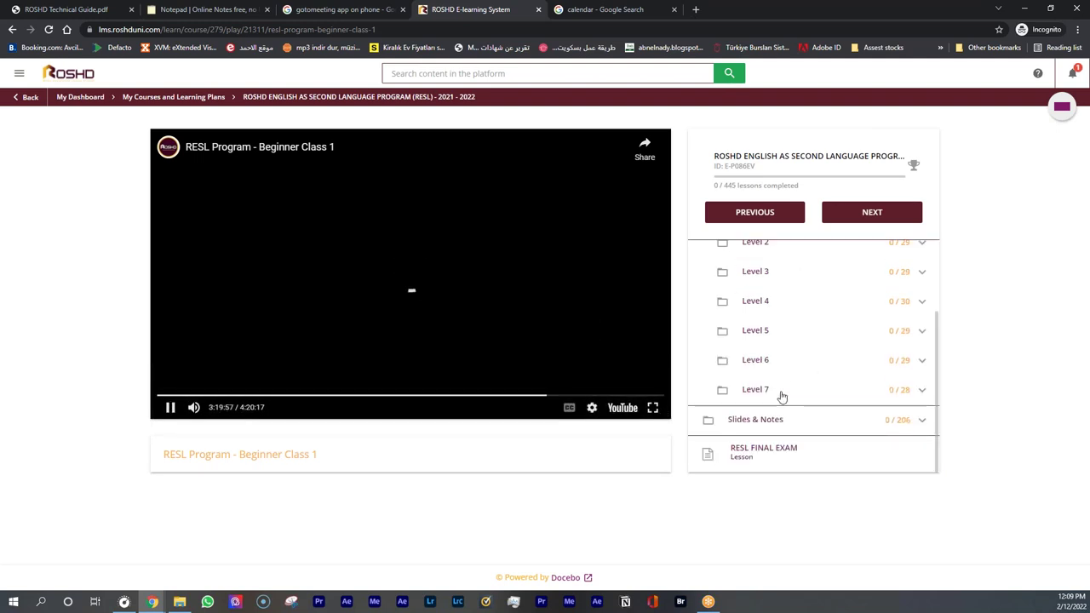
pyautogui.scroll(2, 778, 298)
pyautogui.click(777, 312)
pyautogui.scroll(-8, 788, 357)
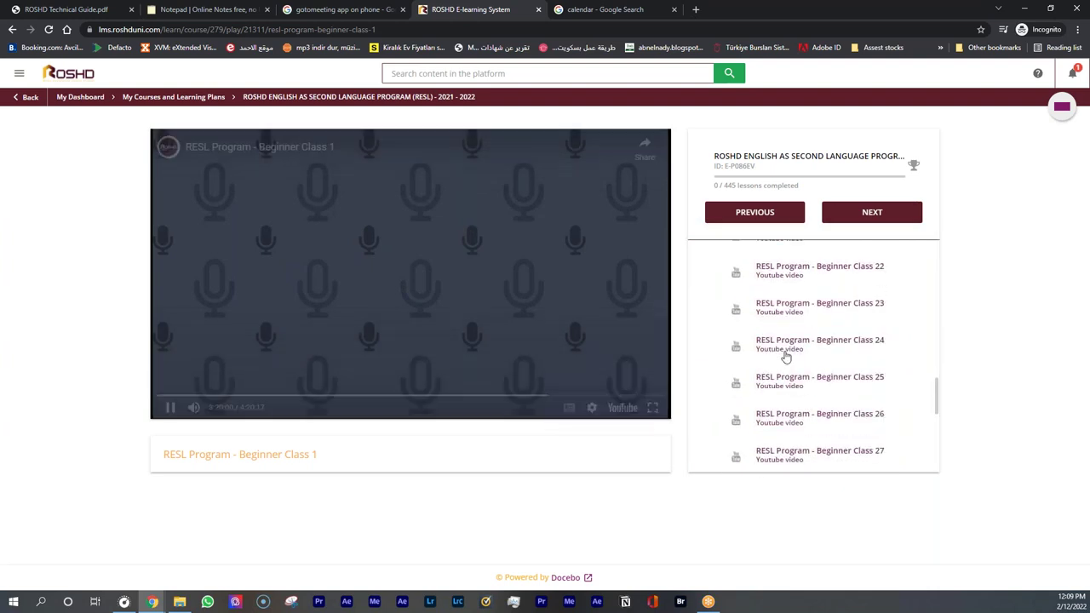
pyautogui.scroll(-2, 779, 356)
pyautogui.scroll(10, 779, 345)
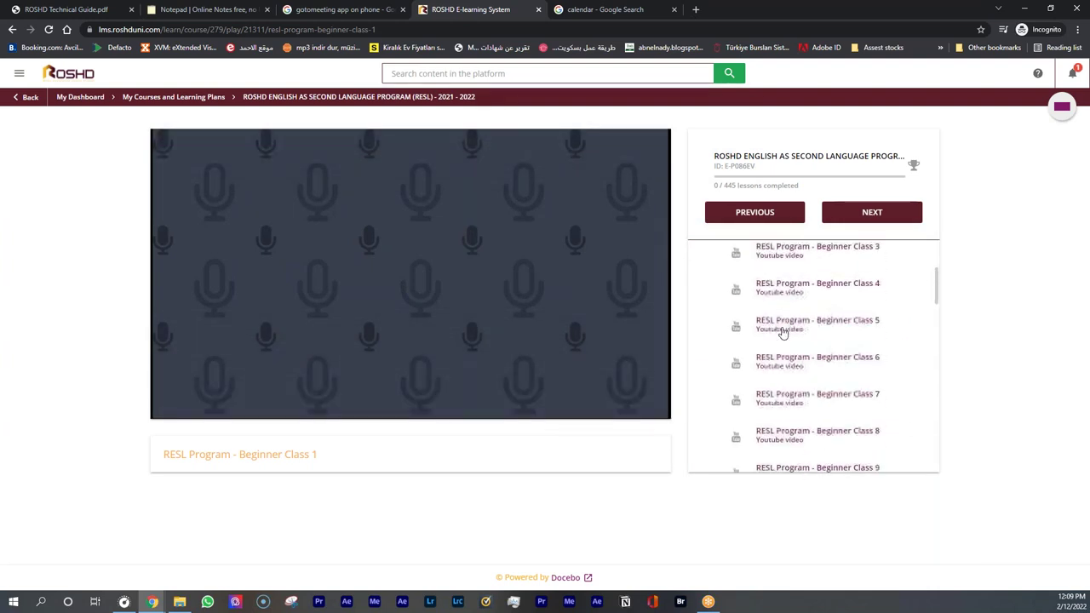
pyautogui.scroll(3, 781, 332)
pyautogui.click(783, 285)
pyautogui.click(531, 307)
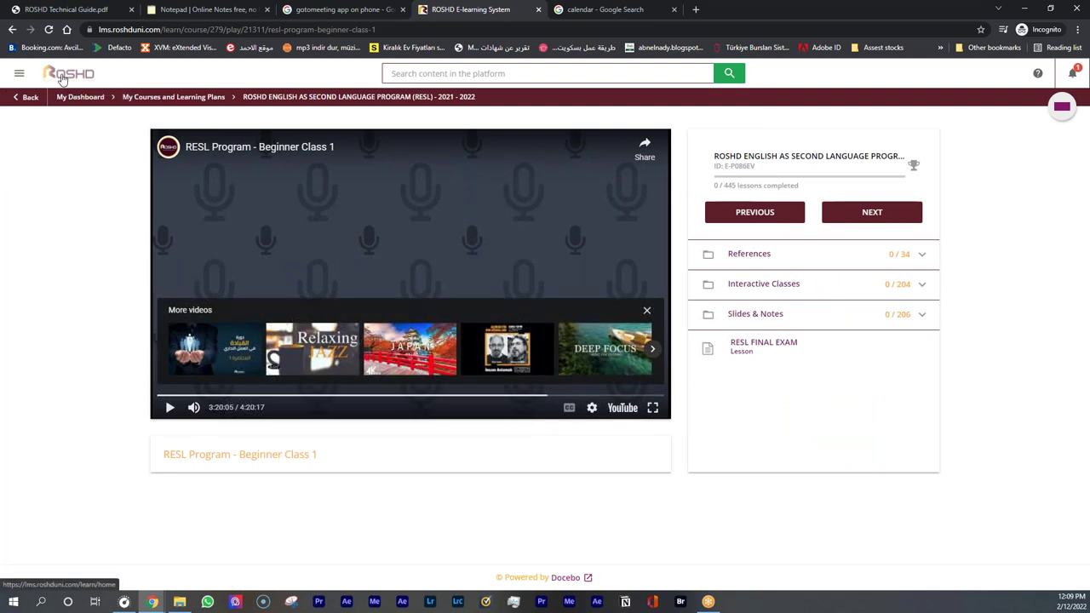
# Return to My Dashboard via the ROSHD logo and open Information - RESL's Academic Calendar lesson
pyautogui.click(62, 78)
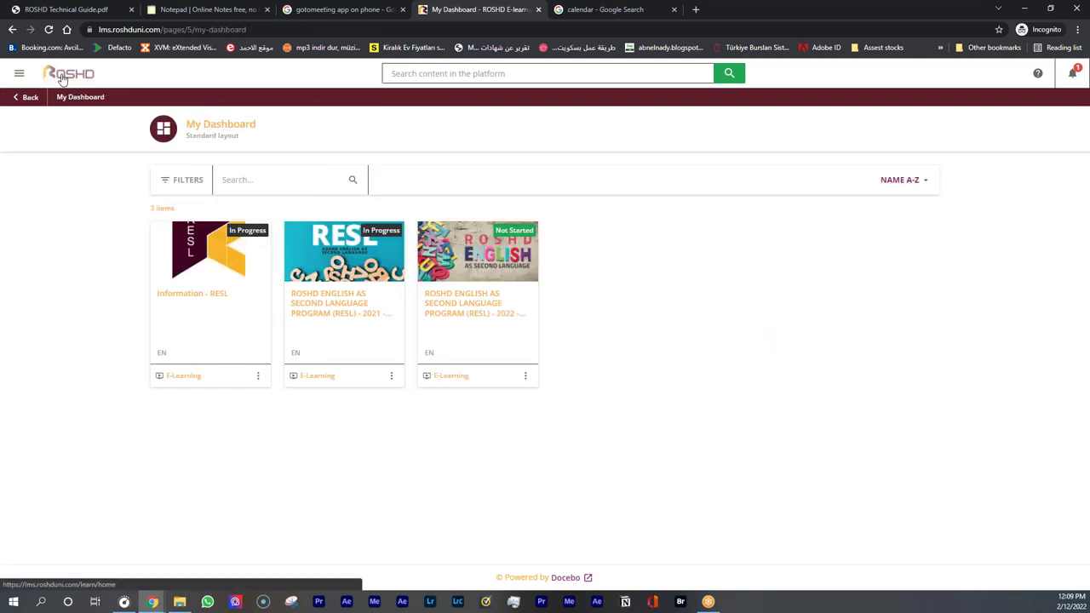
pyautogui.click(208, 293)
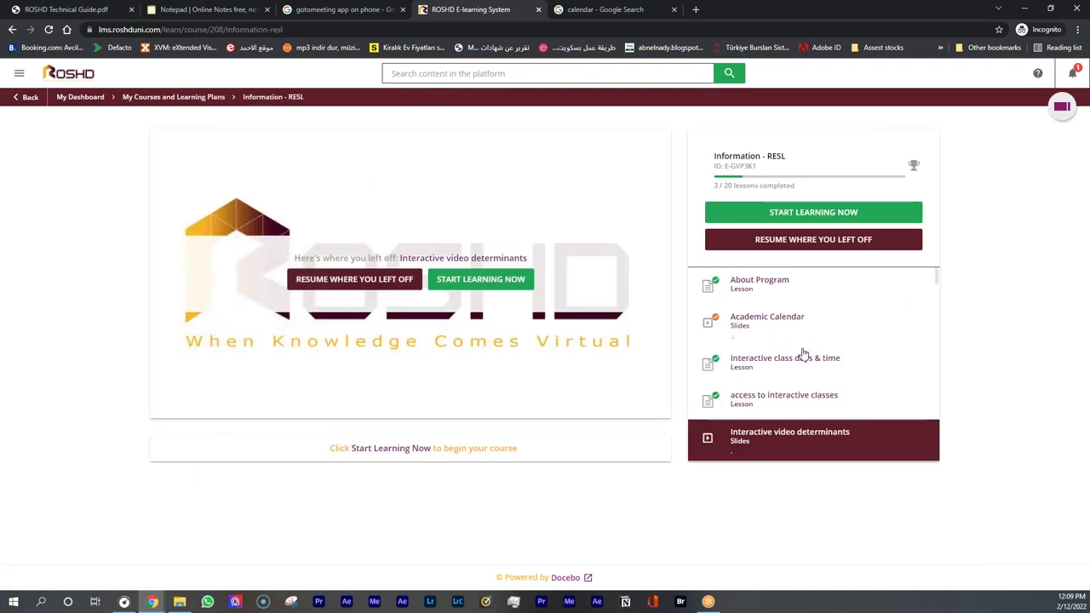
pyautogui.click(768, 318)
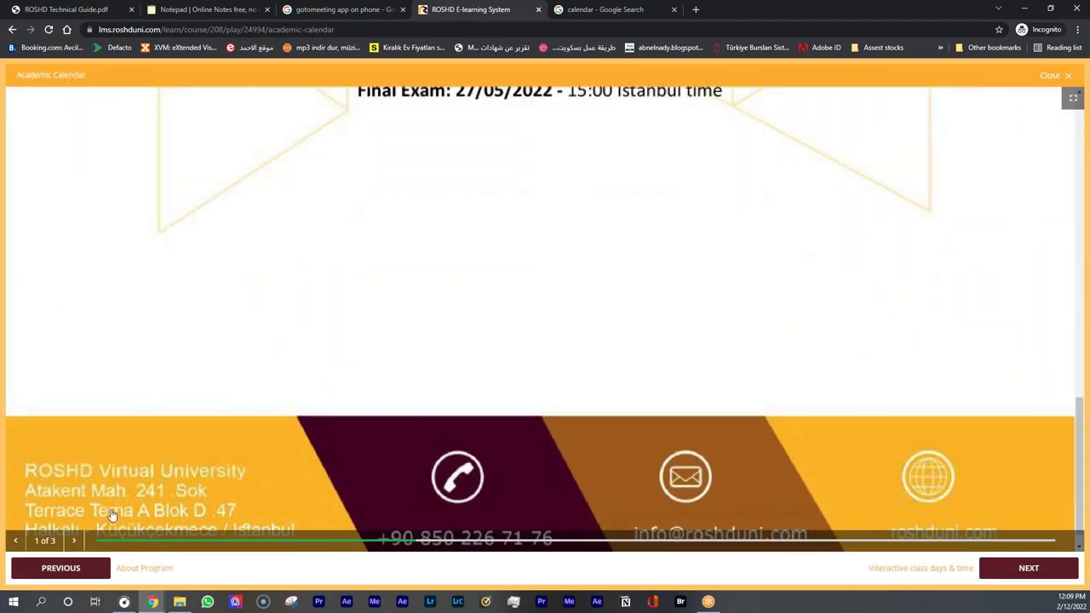
# Page to the next exam-schedule slide and back to slide 1, then close the Academic Calendar
pyautogui.click(74, 541)
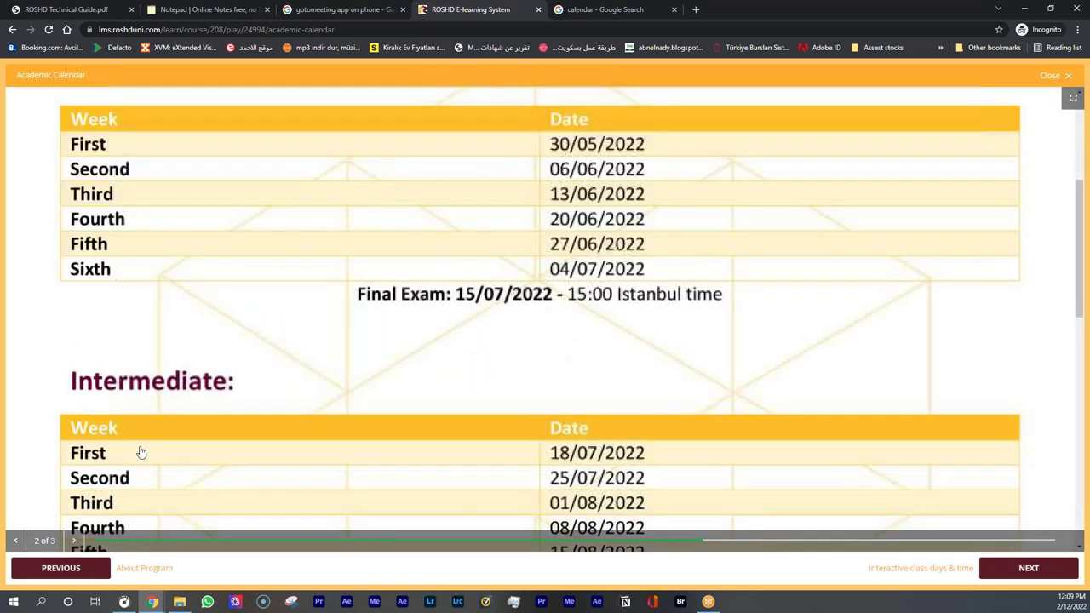
pyautogui.click(16, 540)
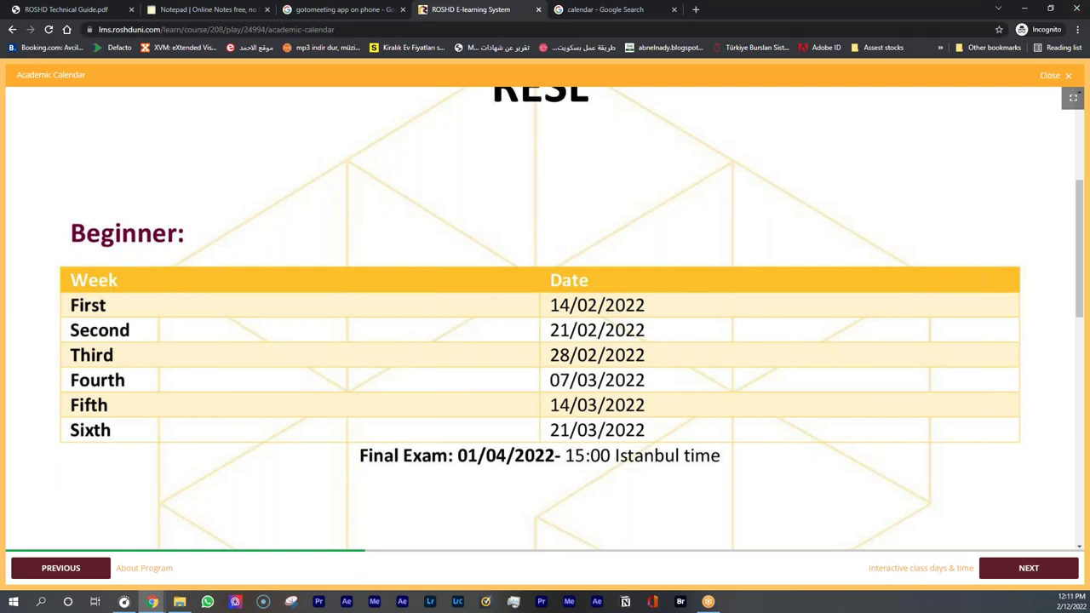
pyautogui.click(1068, 76)
# Scroll the Information - RESL lesson list and open the Contact emails lesson
pyautogui.scroll(-2, 932, 451)
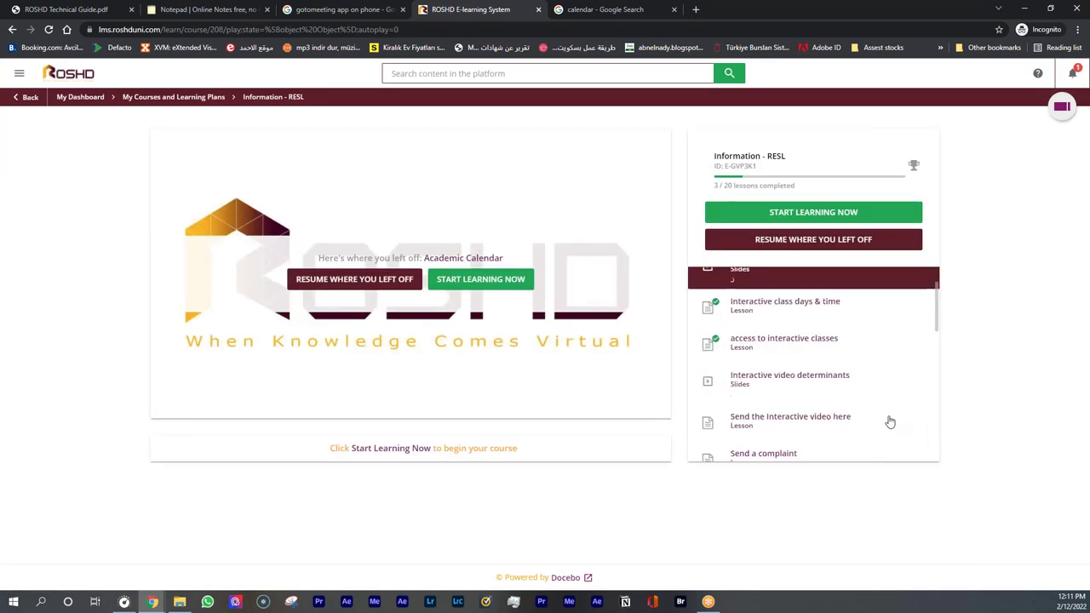
pyautogui.click(808, 394)
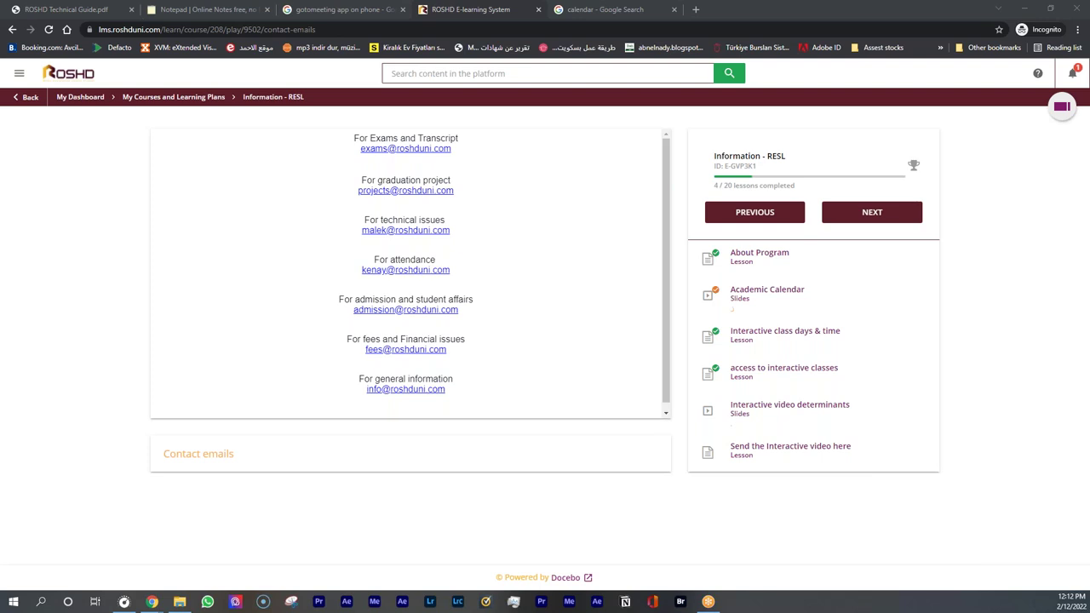
# Highlight the exams and transcript email address, then switch to the Notepad tab with the outline
pyautogui.moveTo(355, 151); pyautogui.dragTo(453, 159)
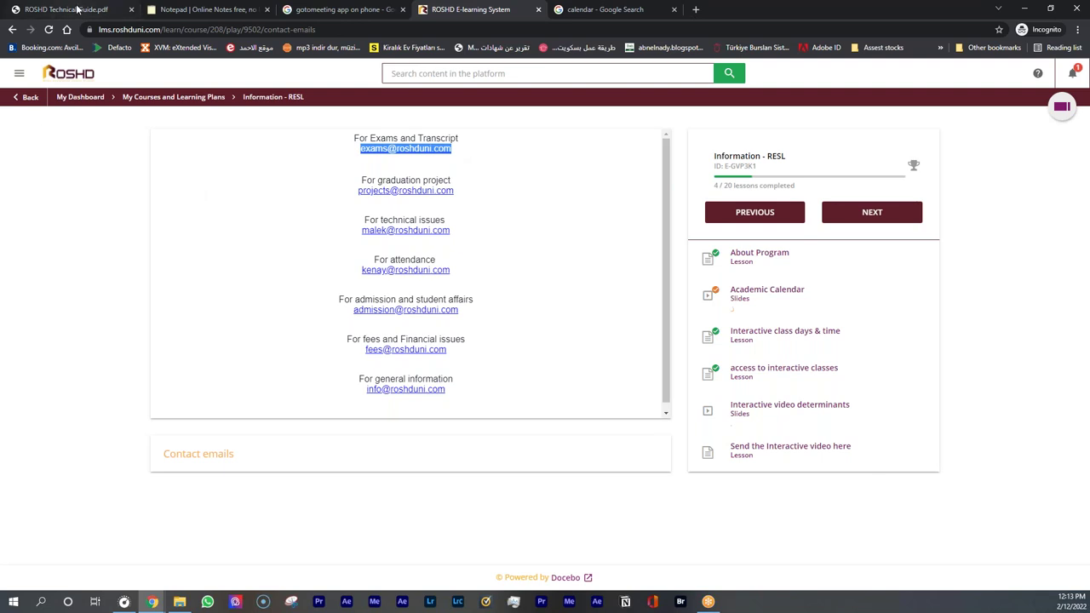
pyautogui.click(179, 12)
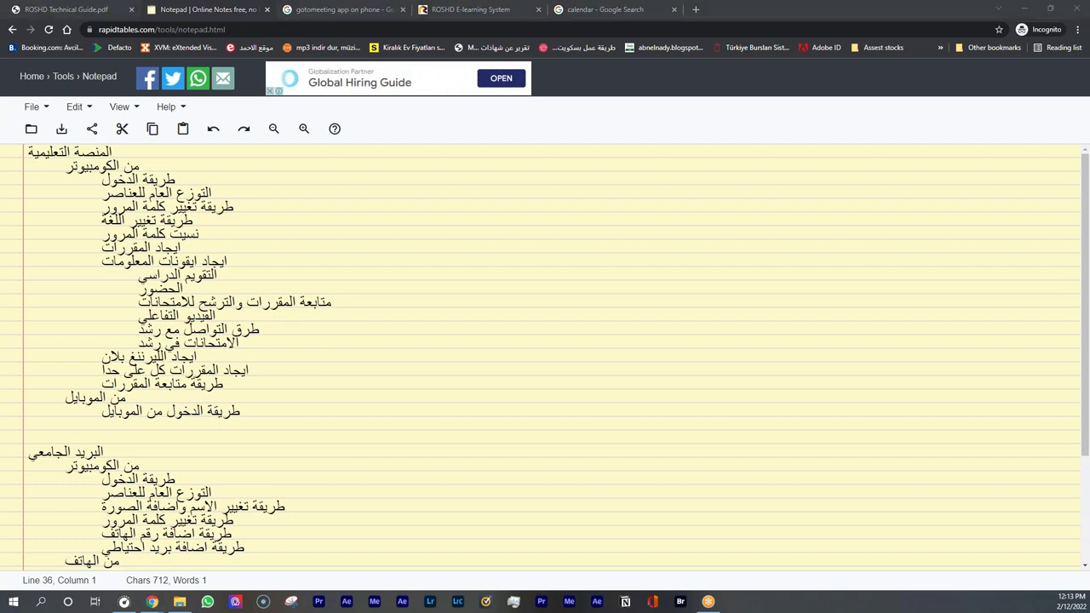
pyautogui.click(216, 20)
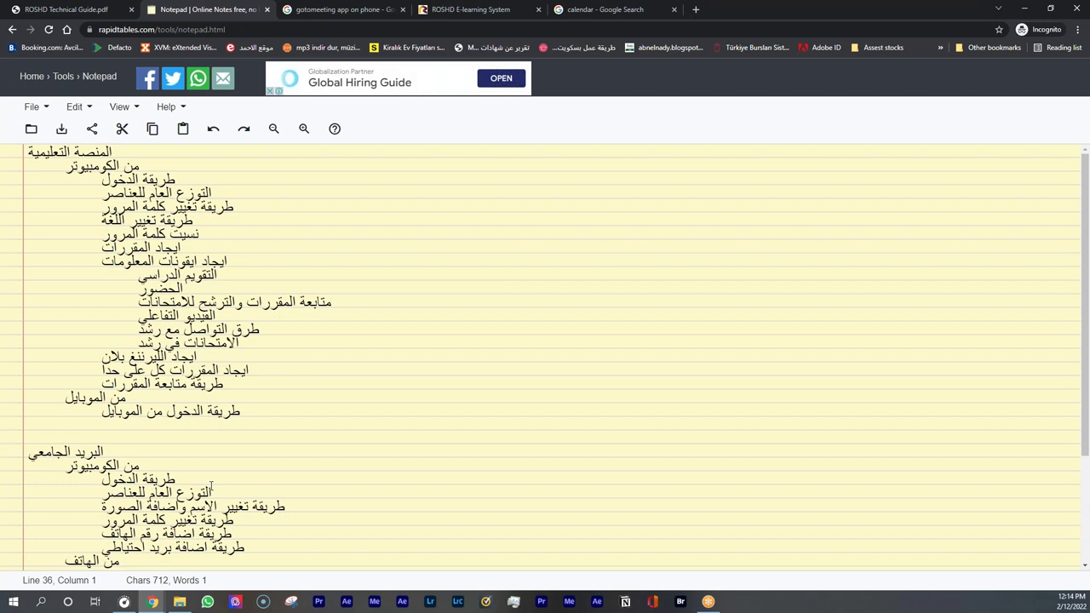
pyautogui.scroll(-2, 199, 479)
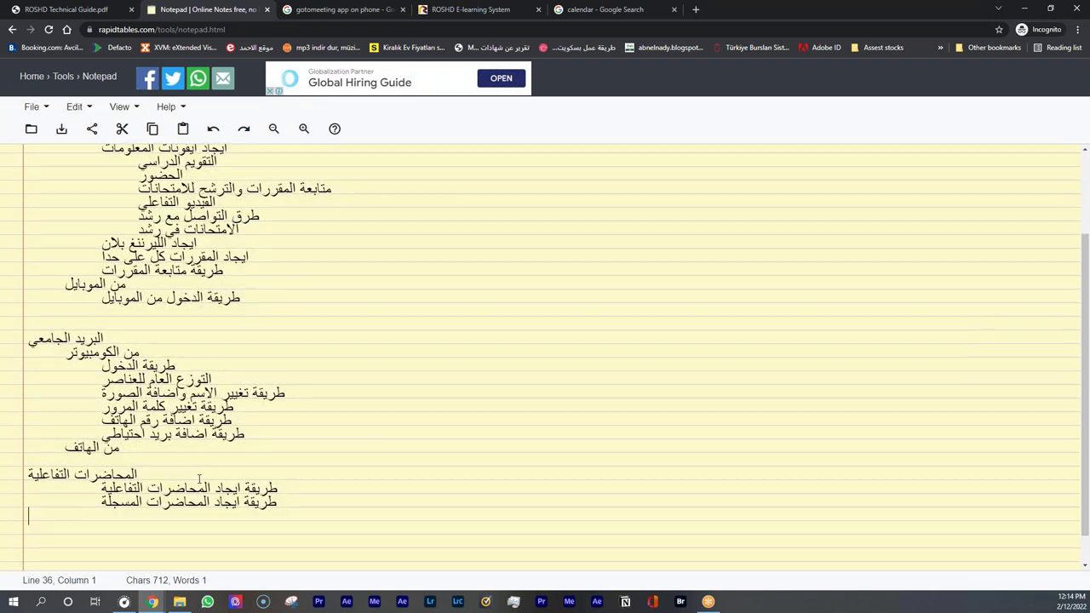
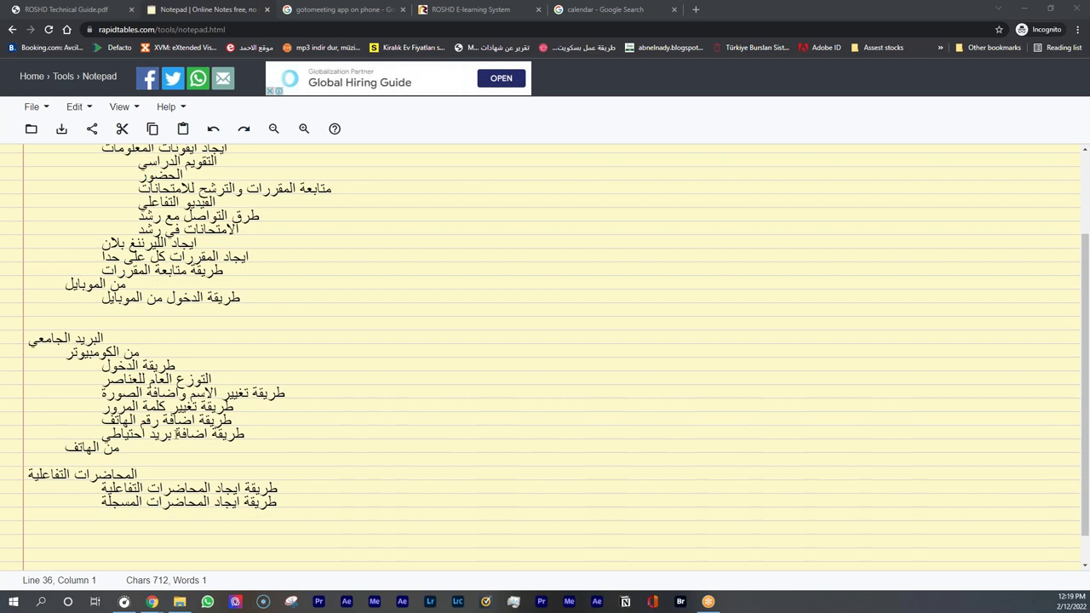
# Select the 'البريد الجامعي' heading in the notepad outline, then switch to the ROSHD Technical Guide PDF
pyautogui.scroll(-1, 274, 407)
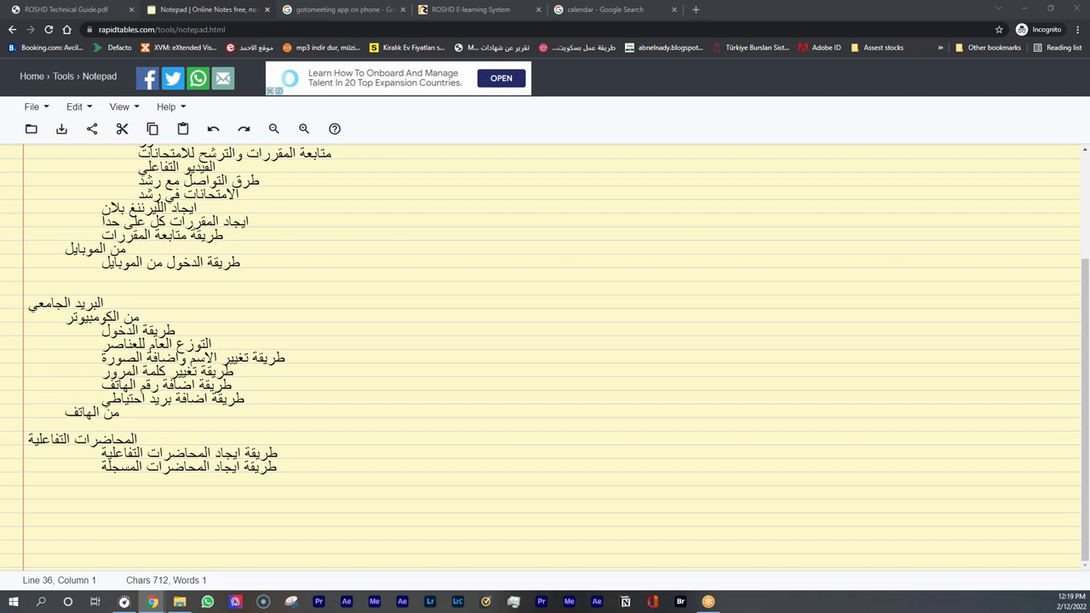
pyautogui.moveTo(121, 299); pyautogui.dragTo(26, 304)
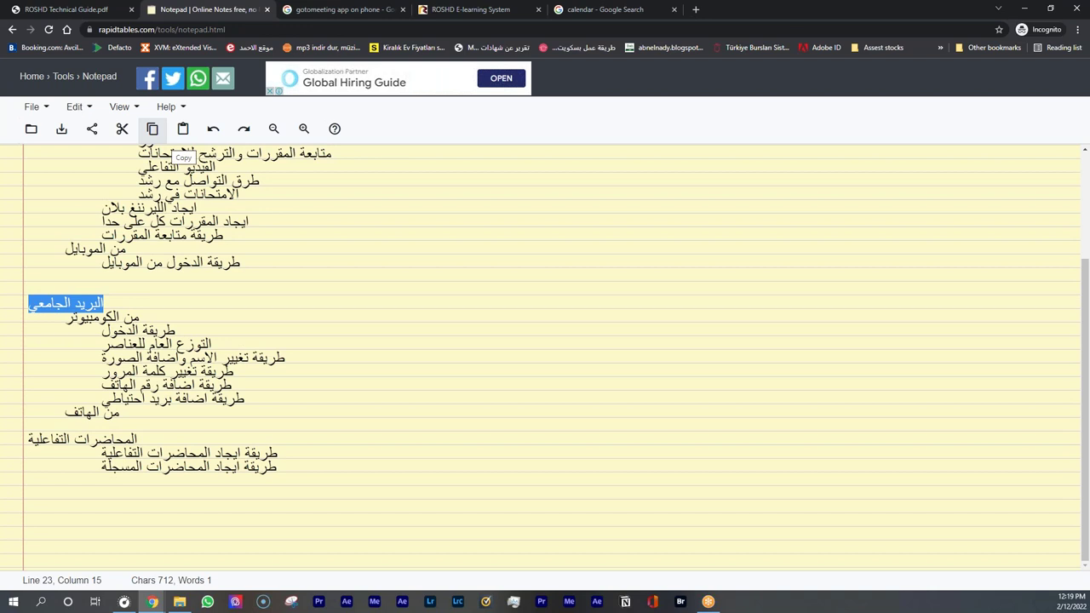
pyautogui.click(61, 11)
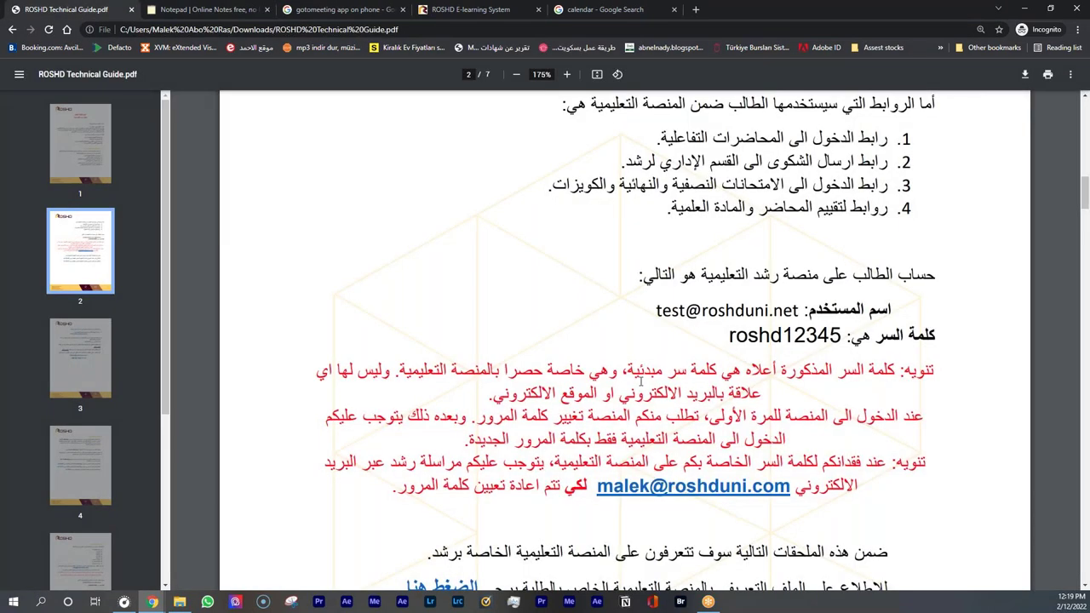
# Scroll the ROSHD guide to page 5's Yandex mail account login section, checking page 6
pyautogui.scroll(-15, 541, 362)
pyautogui.scroll(-20, 541, 362)
pyautogui.scroll(-4, 538, 366)
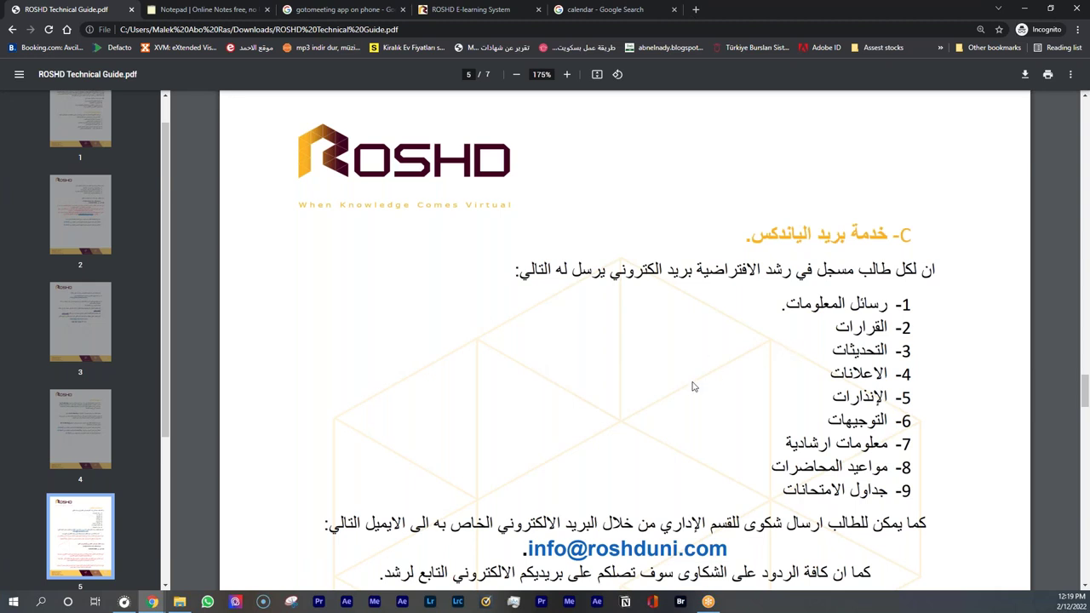
pyautogui.scroll(-1, 682, 385)
pyautogui.scroll(-1, 673, 387)
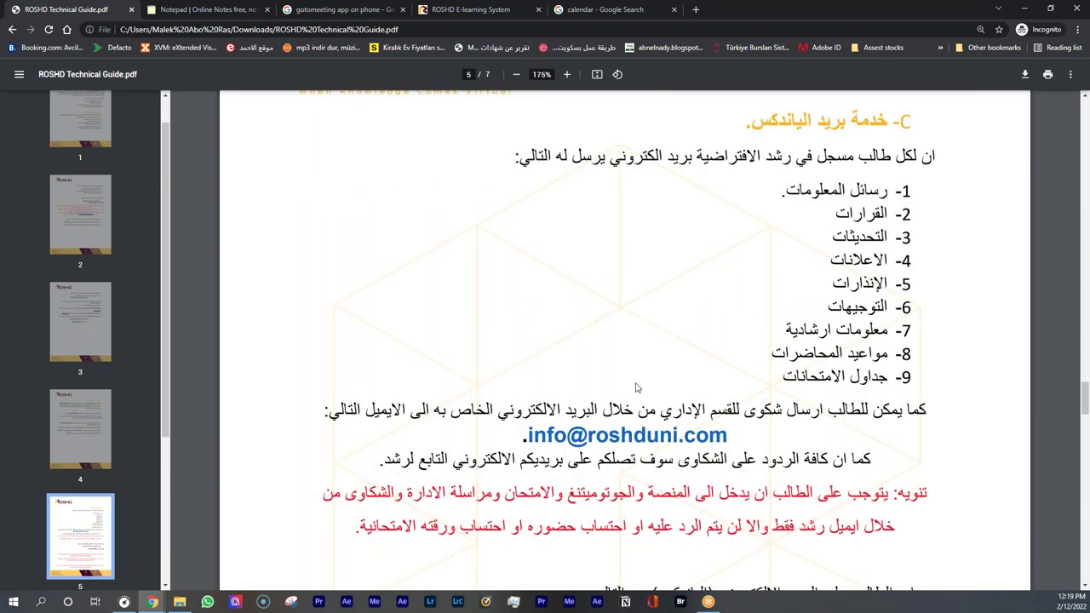
pyautogui.scroll(-6, 630, 379)
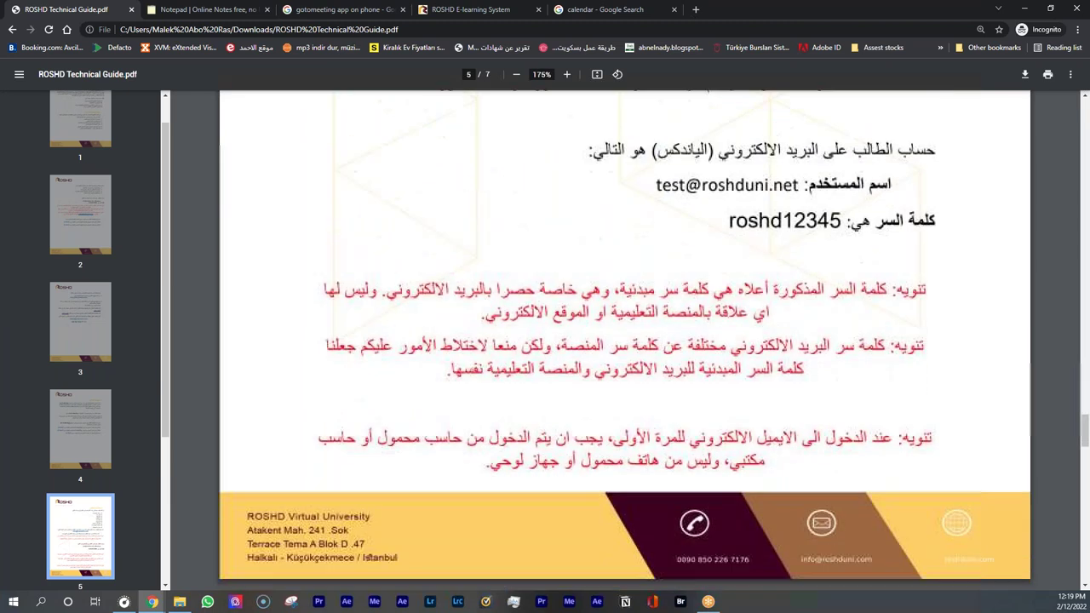
pyautogui.scroll(1, 619, 366)
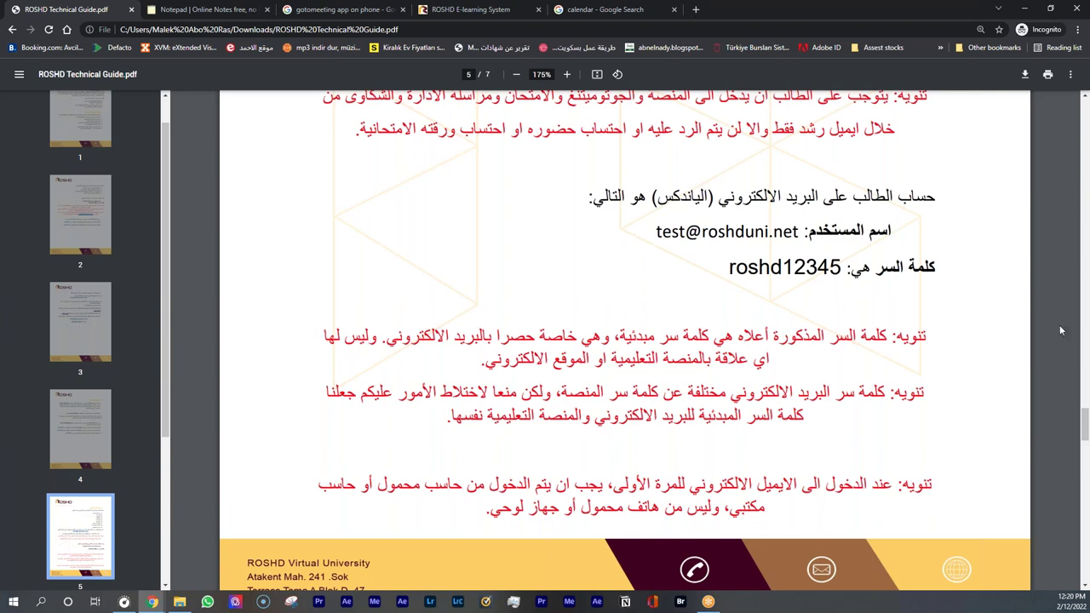
pyautogui.scroll(-3, 792, 358)
pyautogui.scroll(-5, 783, 362)
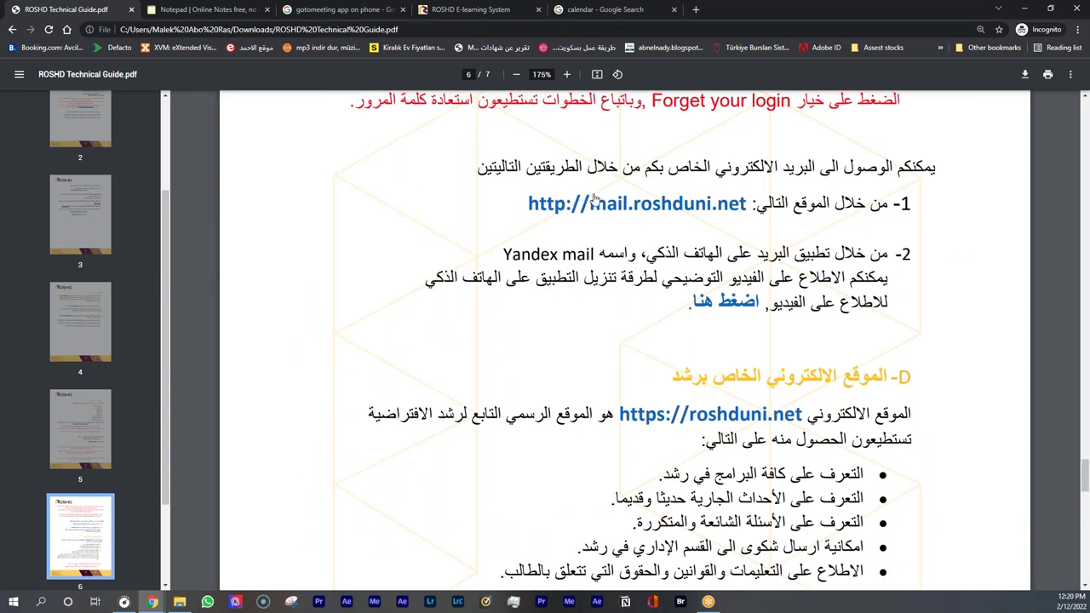
pyautogui.scroll(9, 623, 340)
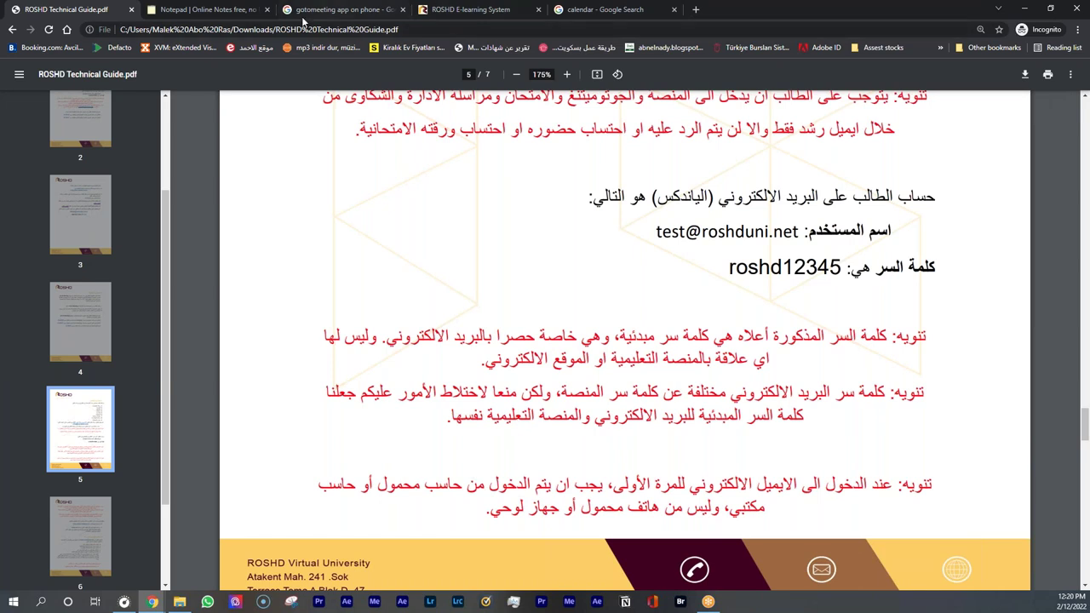
# Search the web for 'yandex mail' and open the Yandex.Mail website
pyautogui.click(362, 12)
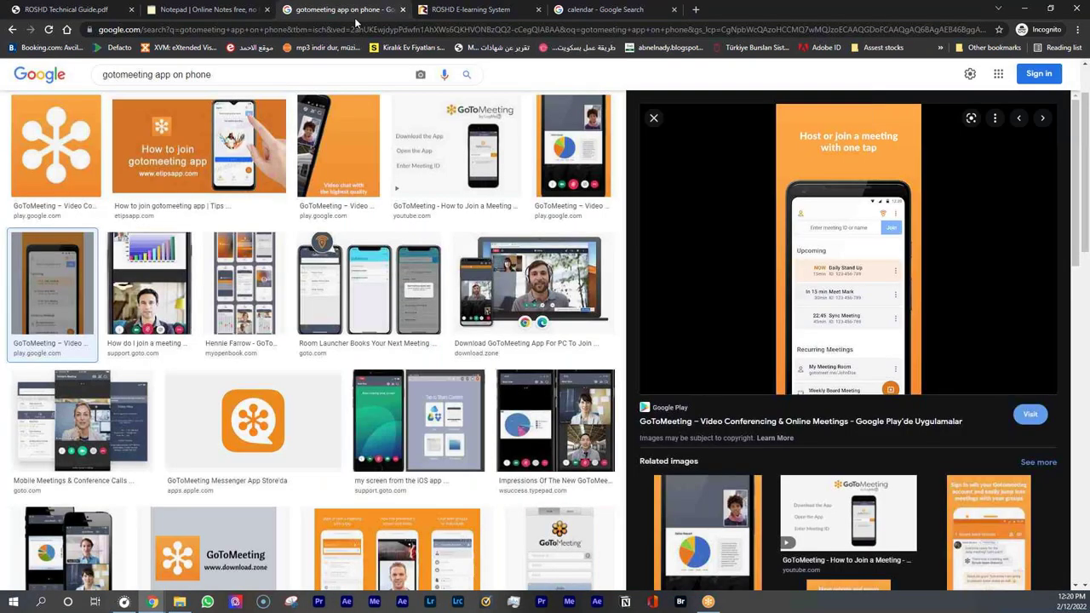
pyautogui.click(451, 13)
pyautogui.click(454, 28)
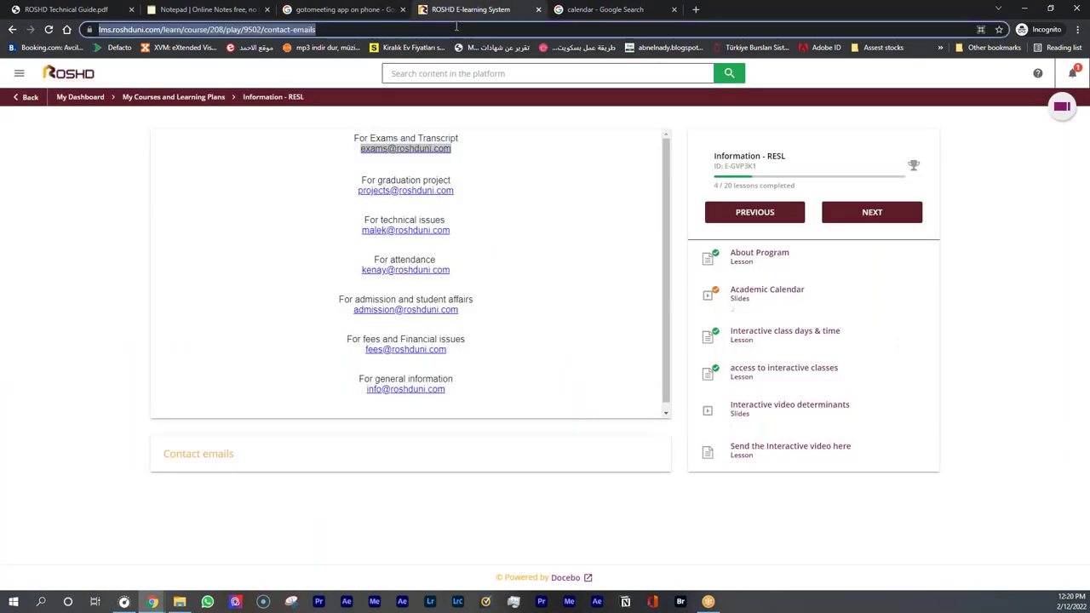
pyautogui.write('yandex mail')
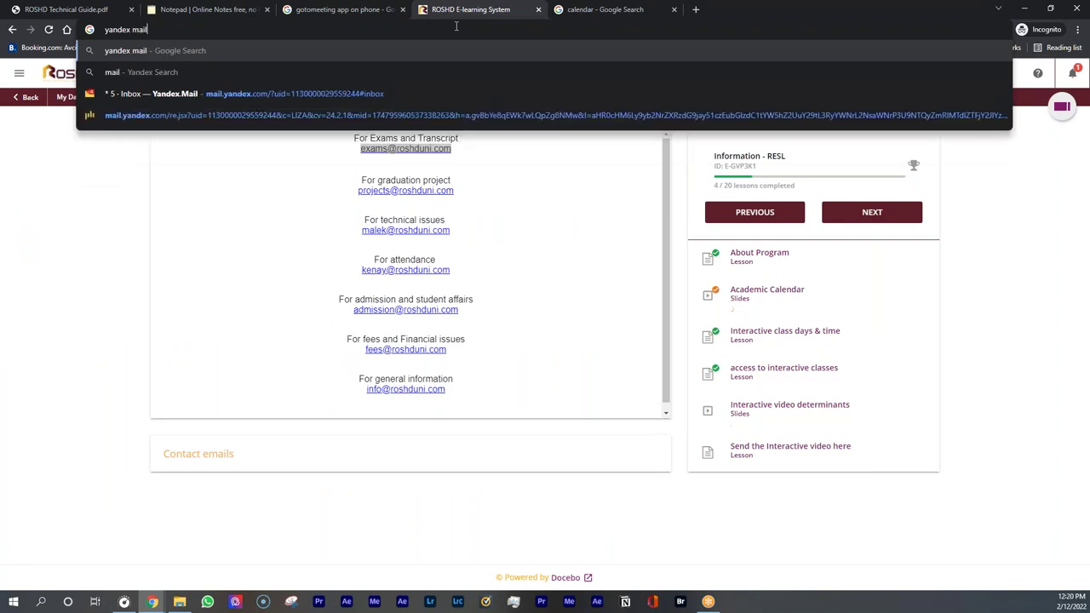
pyautogui.press('Return')
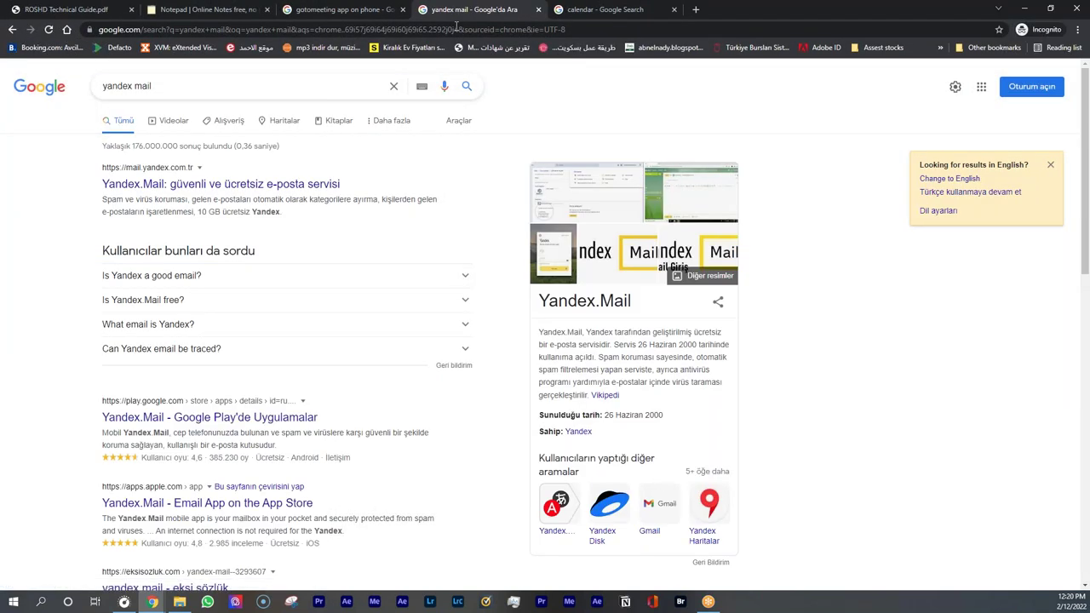
pyautogui.click(947, 181)
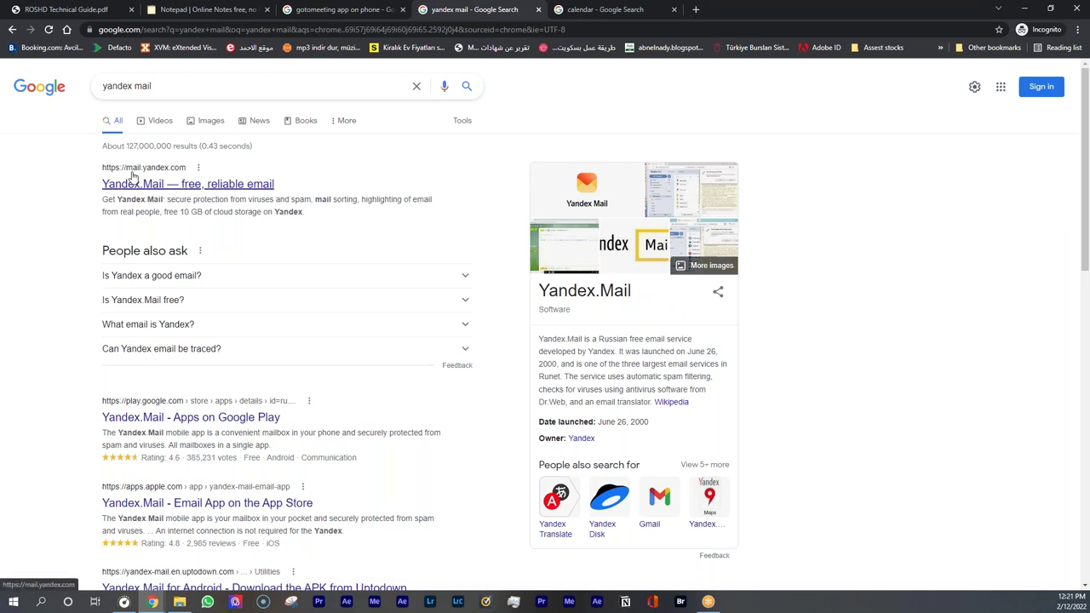
pyautogui.click(175, 187)
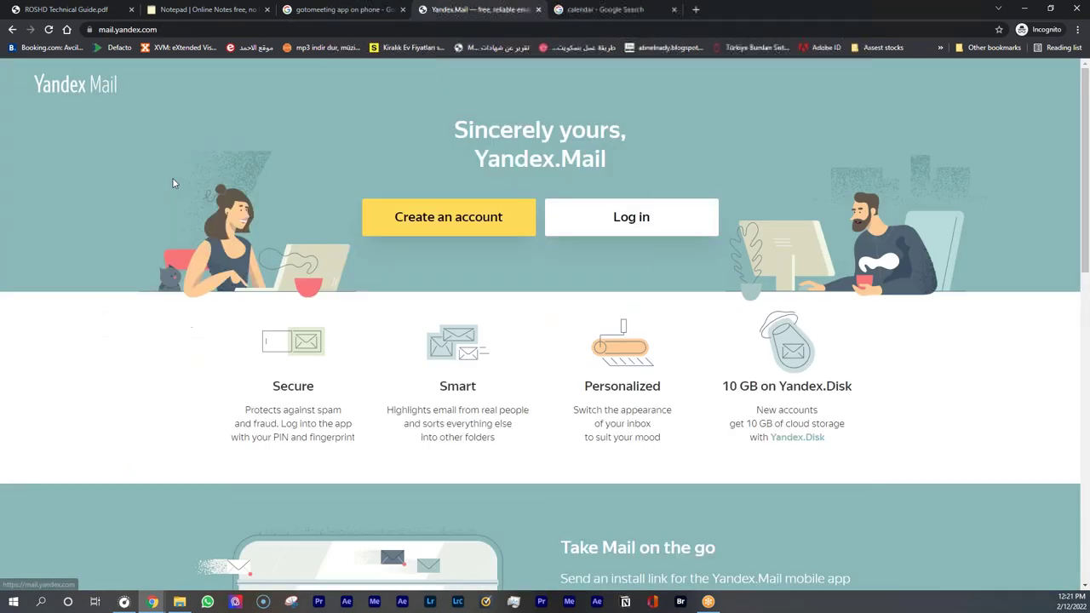
# Sign in to Yandex ID with the university email ID and account password
pyautogui.click(606, 232)
pyautogui.click(532, 300)
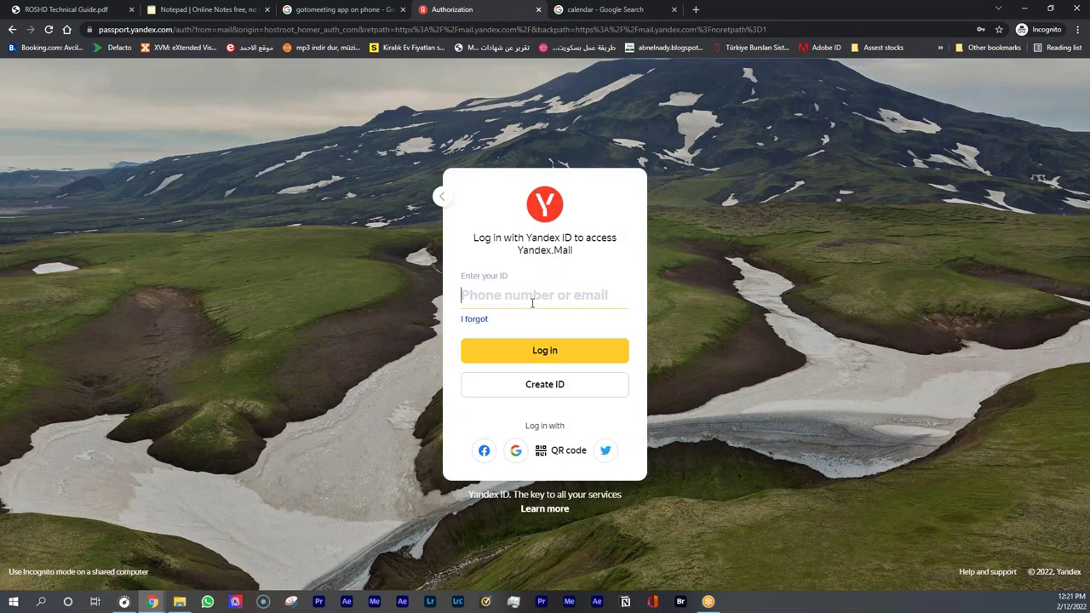
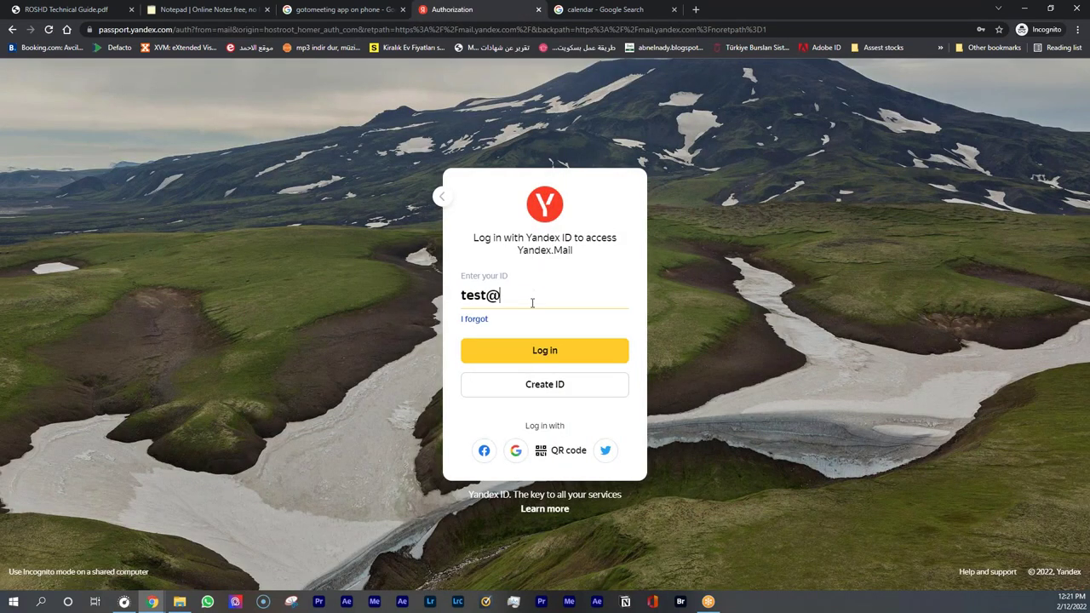
pyautogui.press('Return')
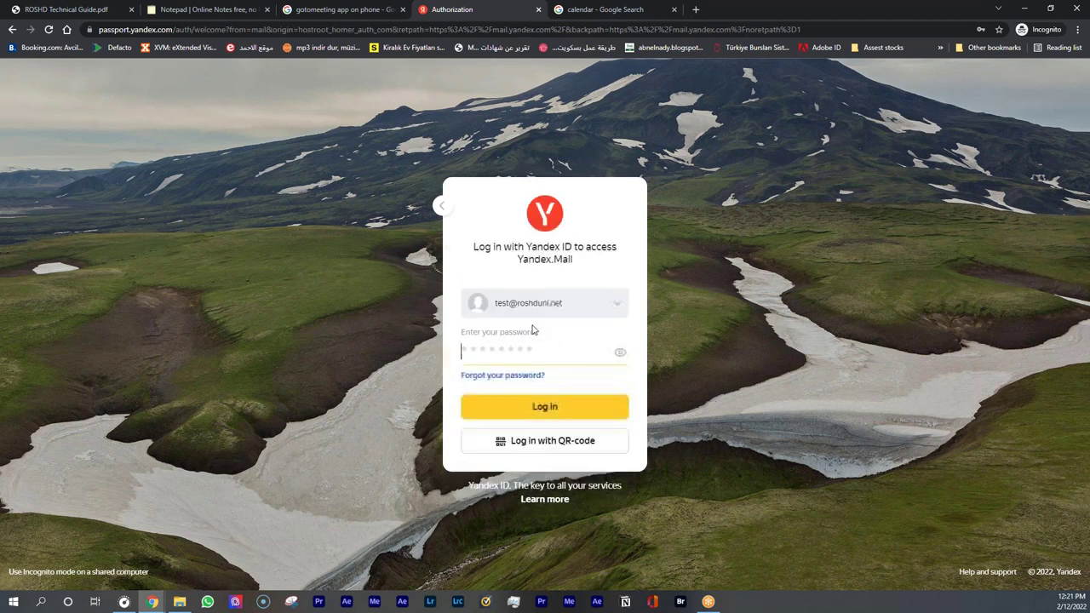
pyautogui.write('**********')
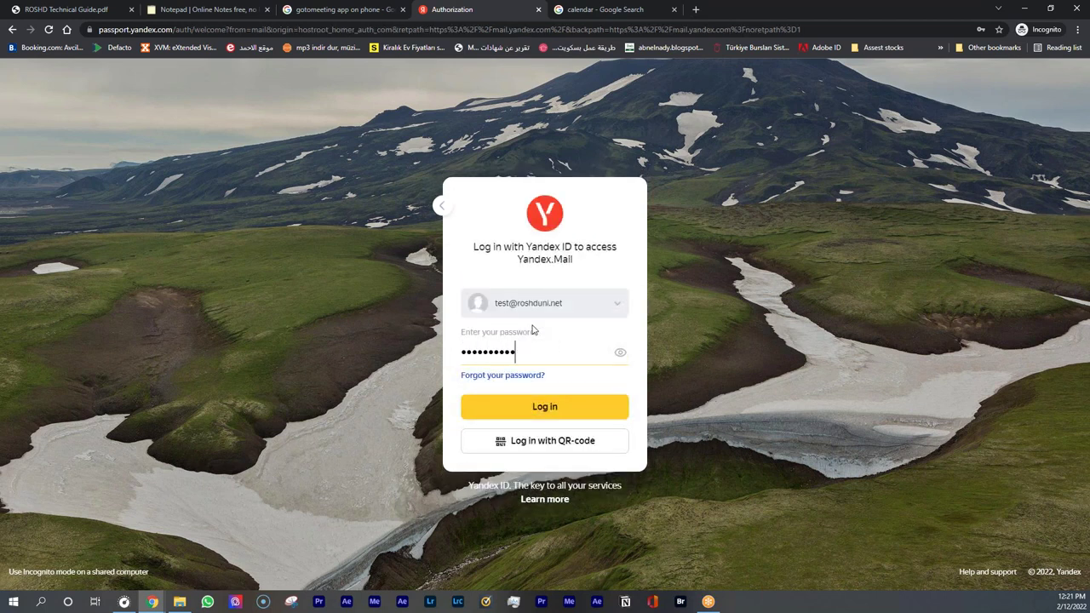
pyautogui.click(619, 352)
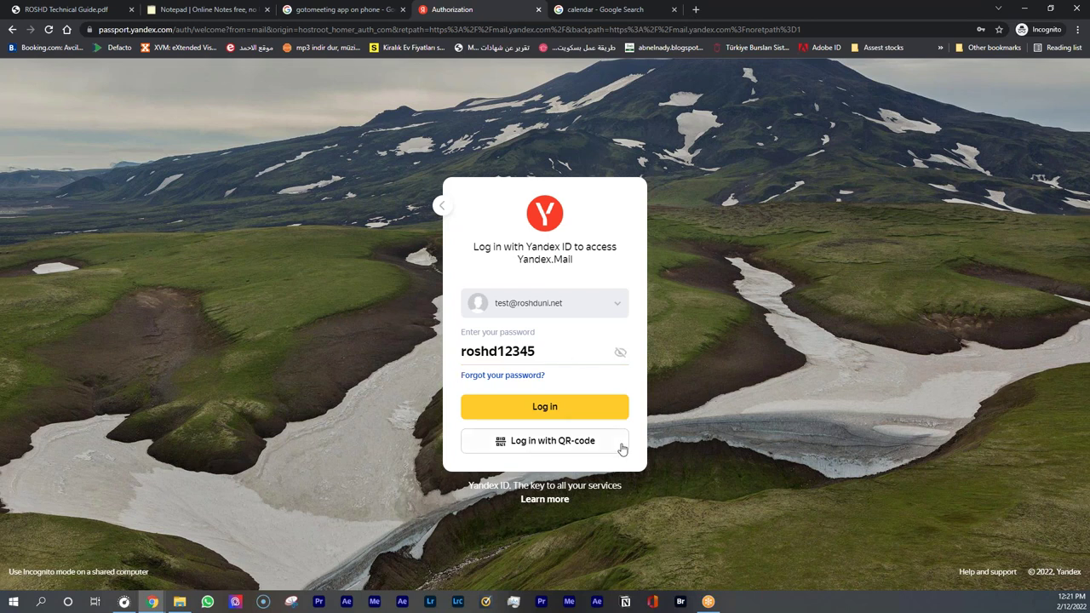
pyautogui.click(591, 412)
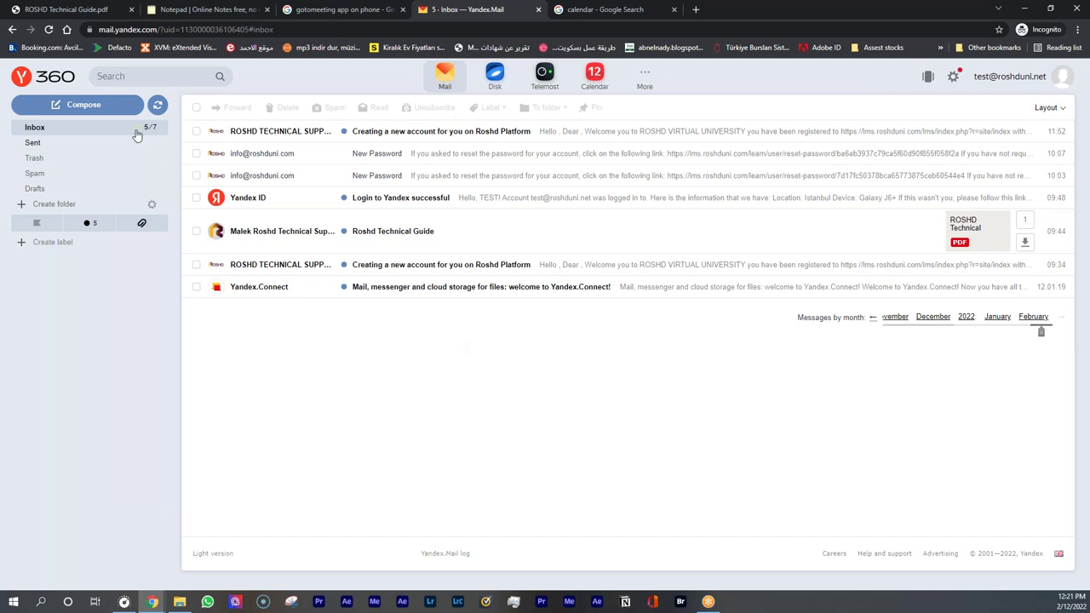
# Browse the Sent, Trash and Spam folders, then read the Roshd Technical Guide email in Inbox
pyautogui.click(89, 142)
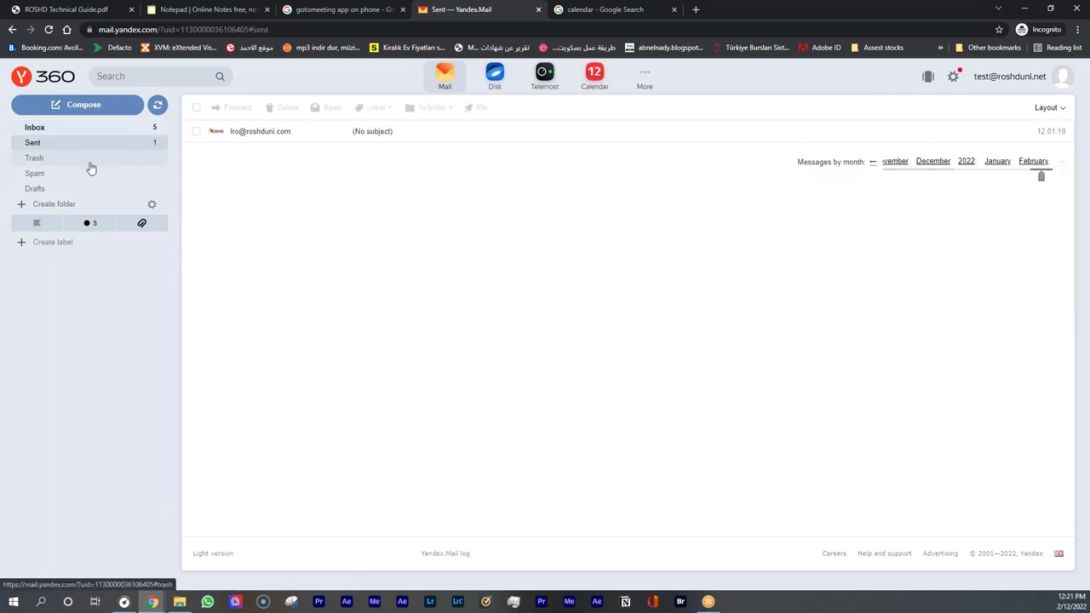
pyautogui.click(91, 161)
pyautogui.click(82, 174)
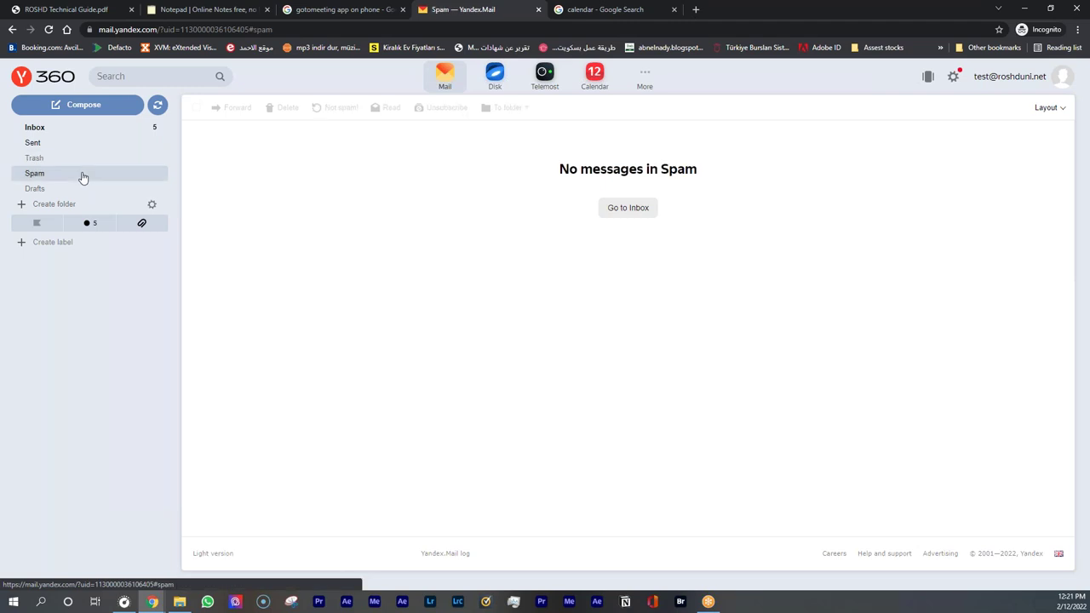
pyautogui.click(61, 130)
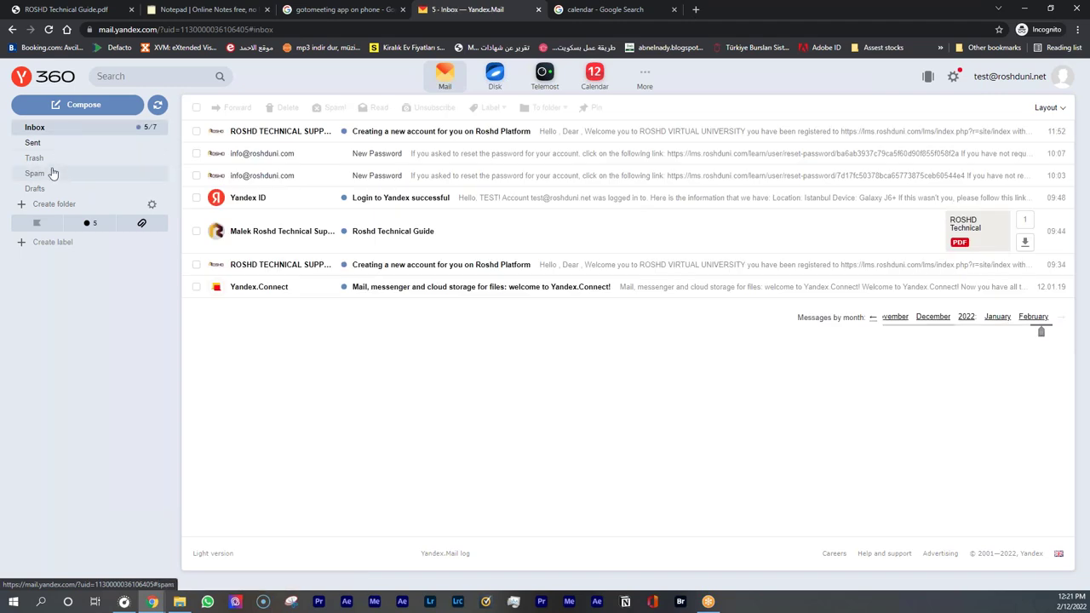
pyautogui.click(50, 174)
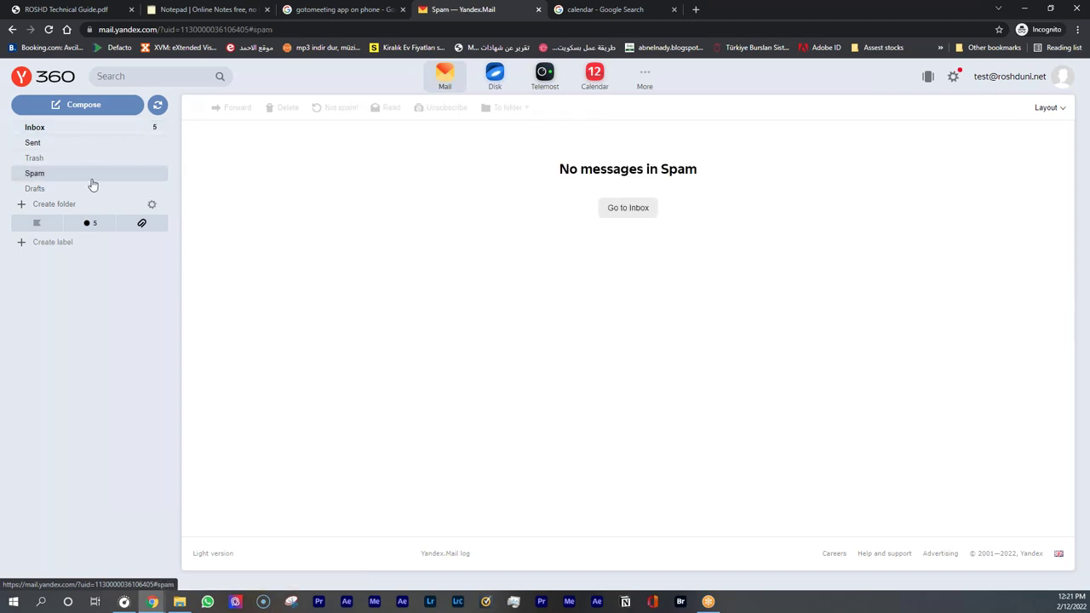
pyautogui.click(66, 129)
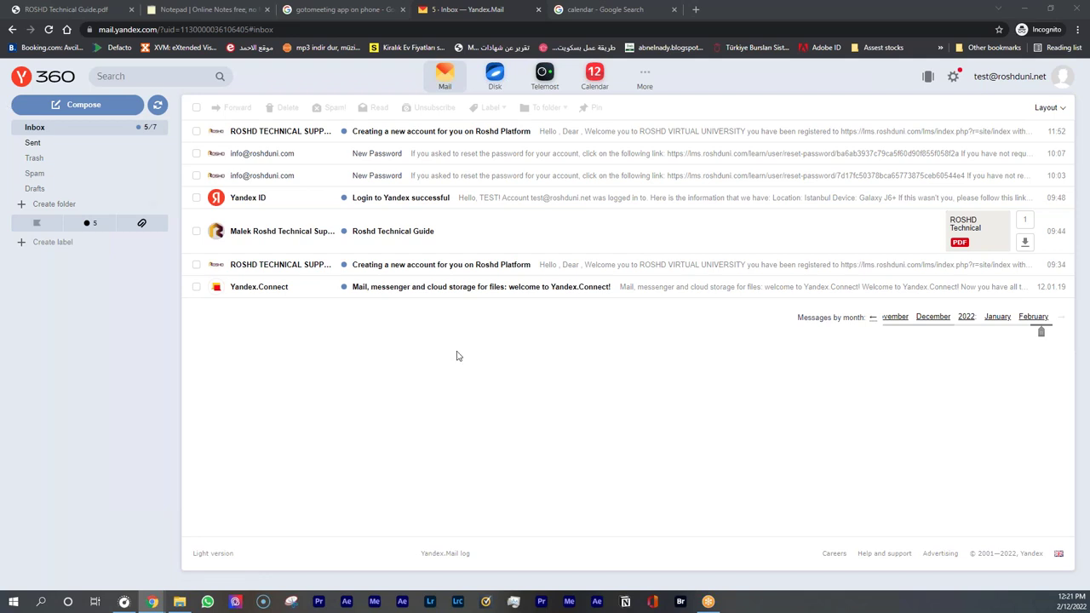
pyautogui.click(477, 245)
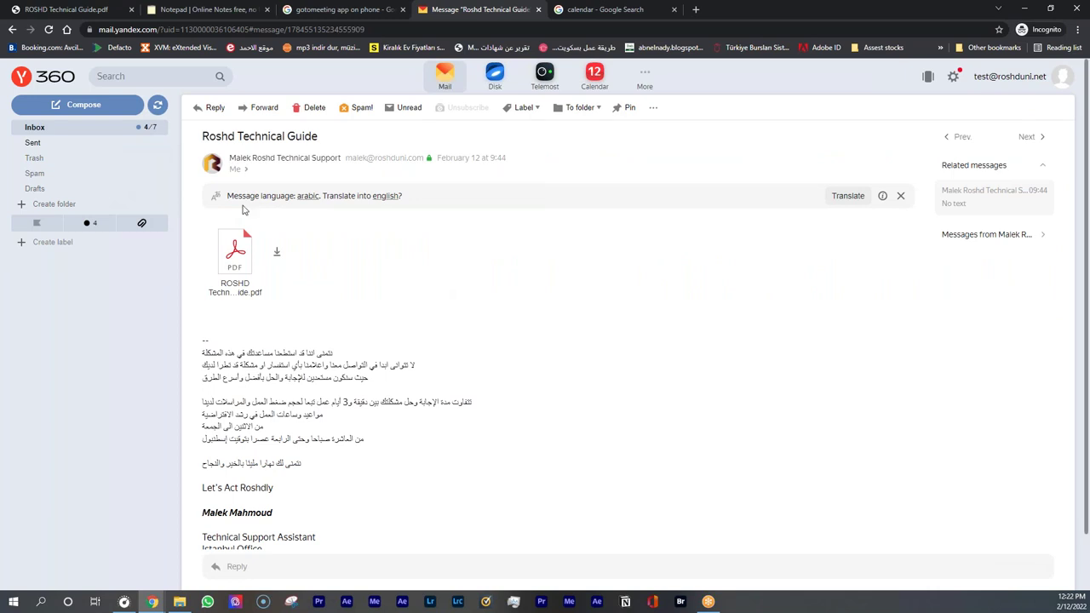
pyautogui.click(97, 130)
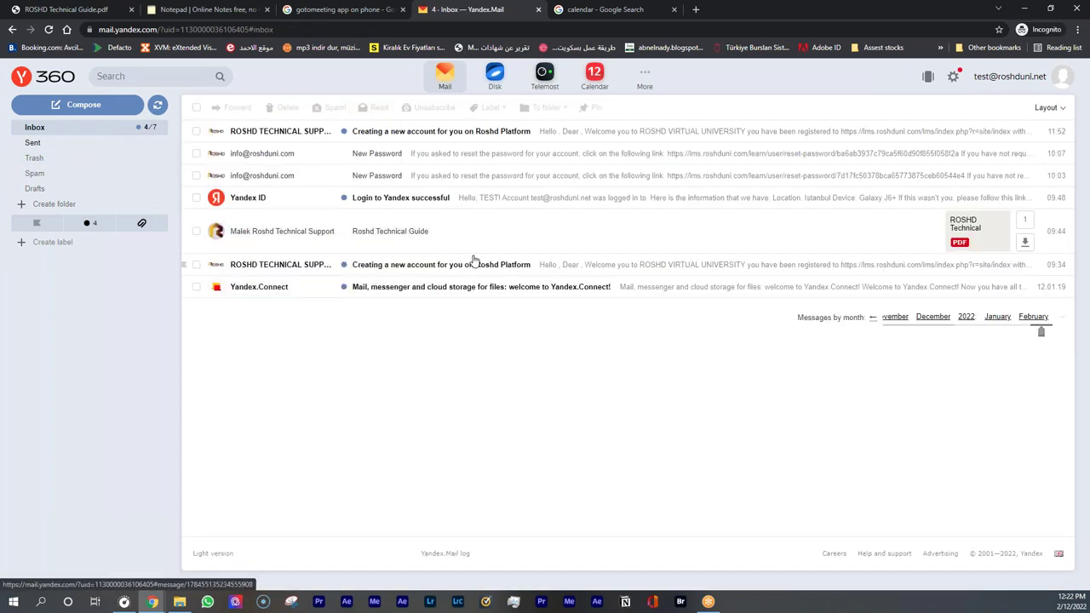
# View 'Personal data, signature, picture' settings, then expand Mail and phone numbers in Account management
pyautogui.click(954, 78)
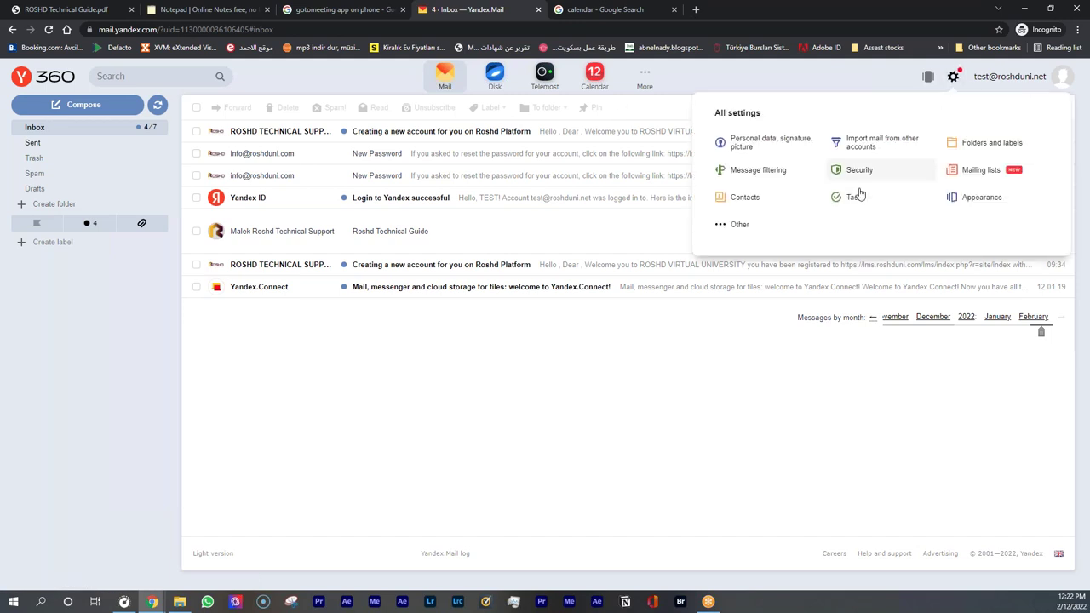
pyautogui.click(752, 144)
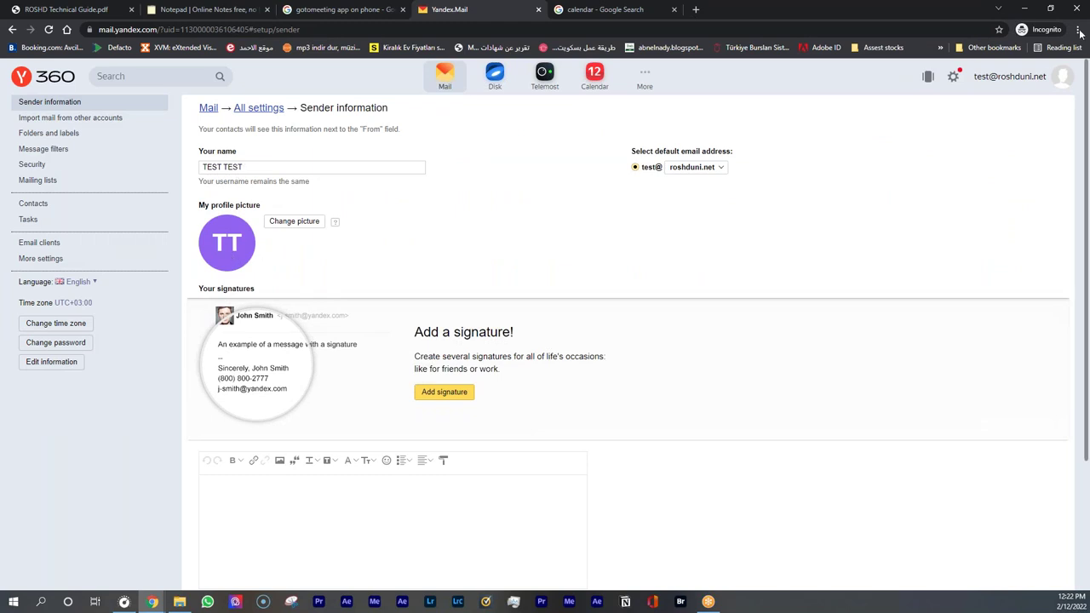
pyautogui.click(1017, 85)
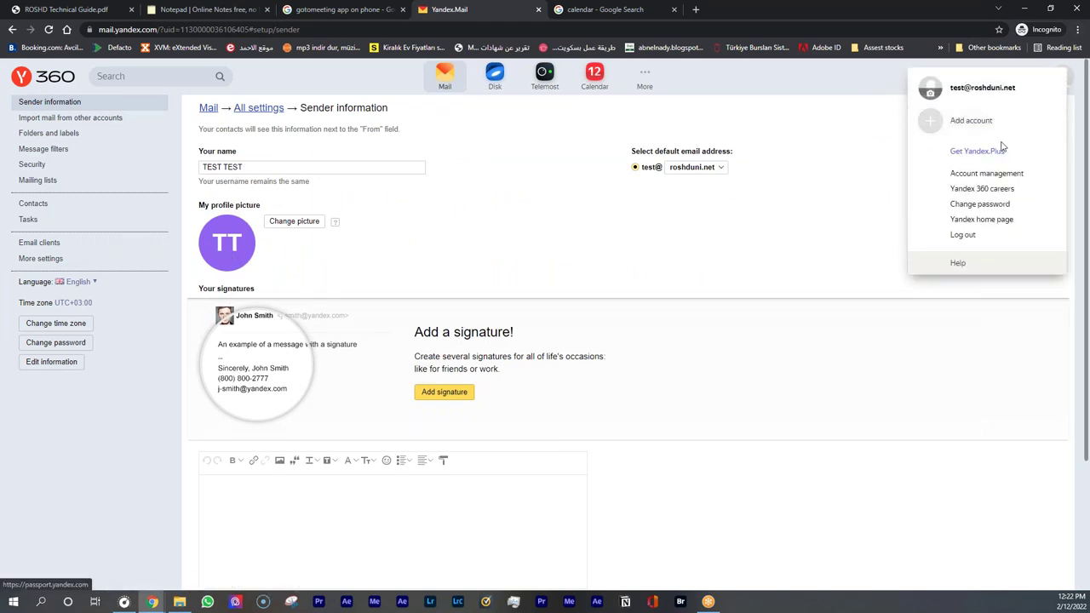
pyautogui.click(986, 175)
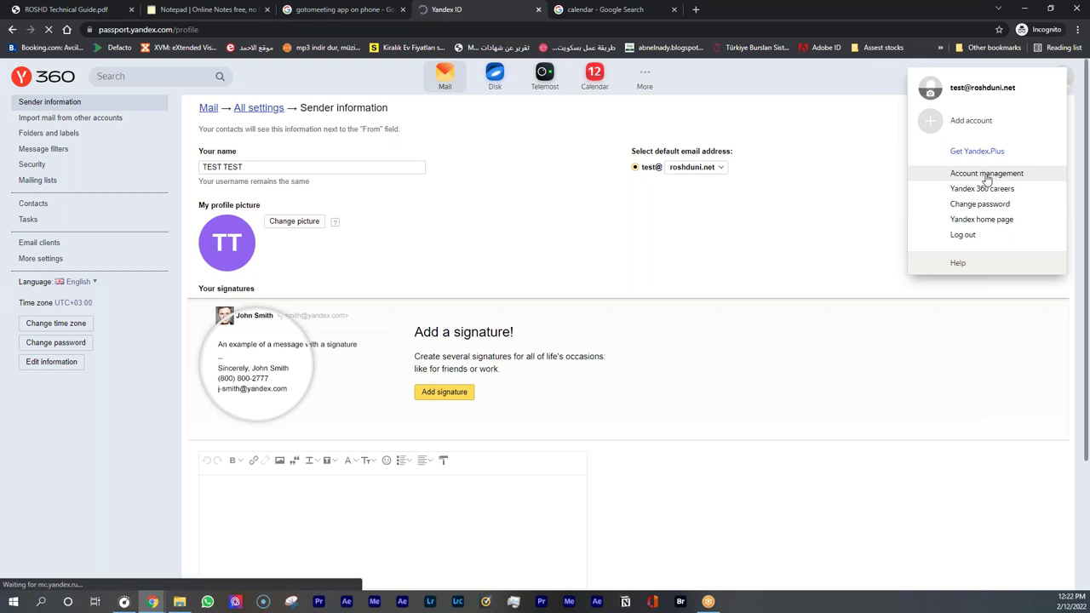
pyautogui.scroll(-3, 515, 265)
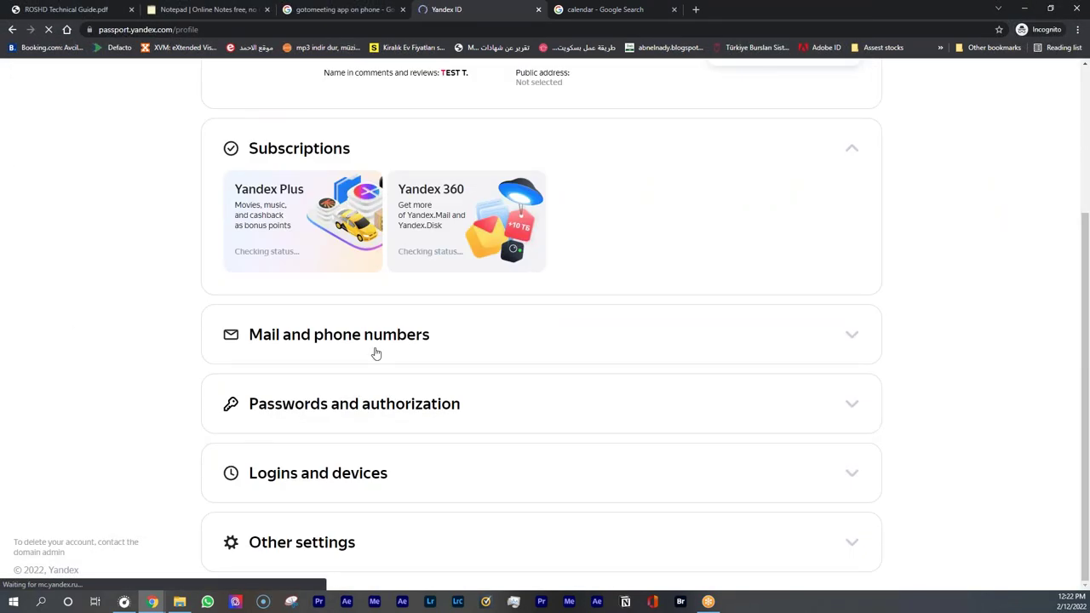
pyautogui.click(355, 340)
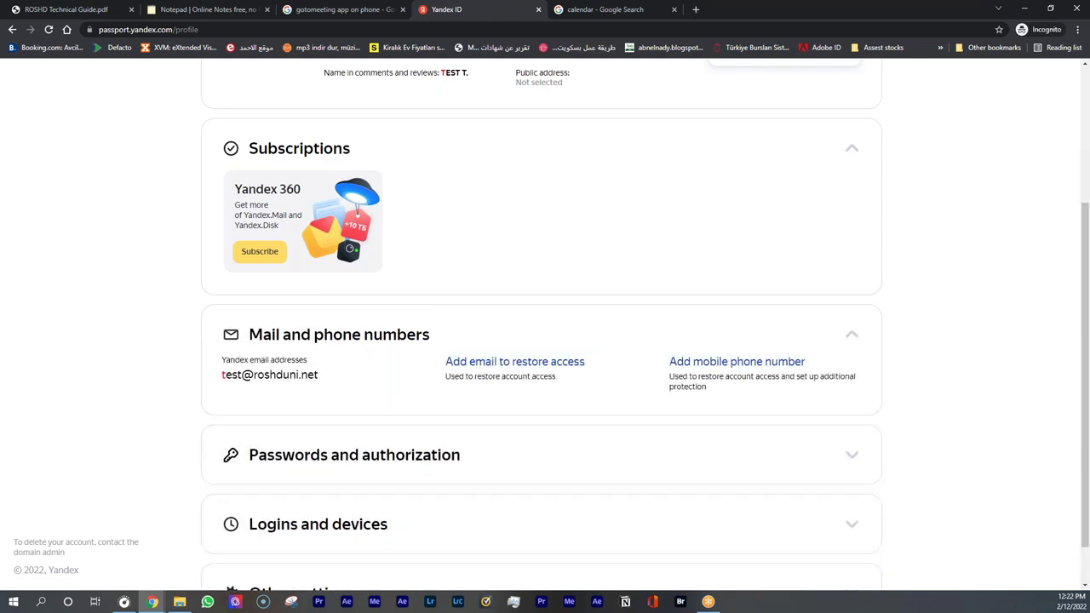